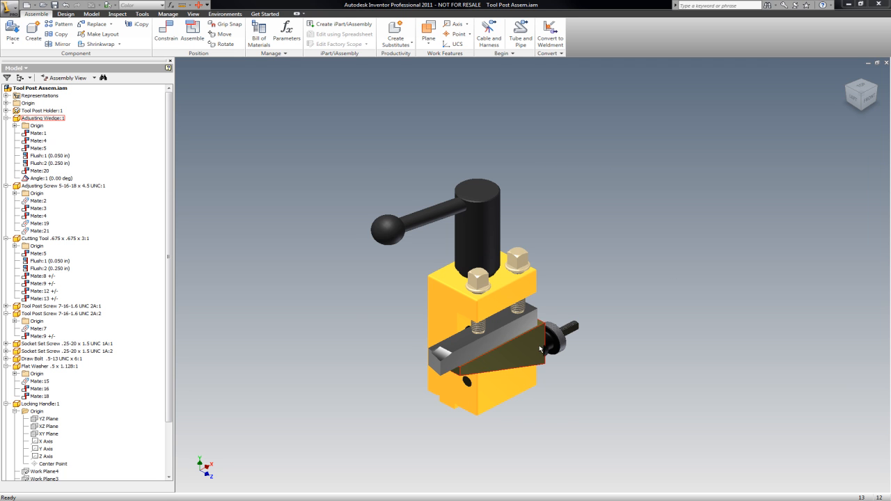
Close the Tool Post Assem.iam assembly without saving the changes
scroll(551, 234, "up", 5)
scroll(543, 266, "down", 5)
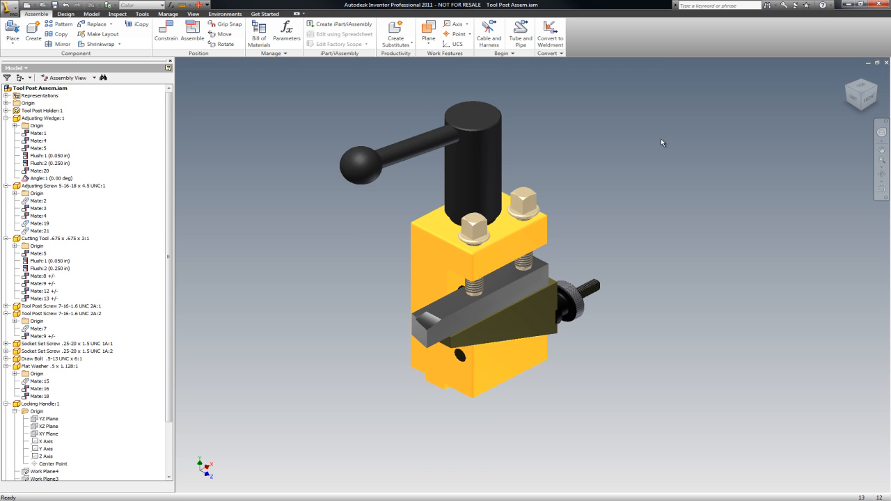
left_click(886, 62)
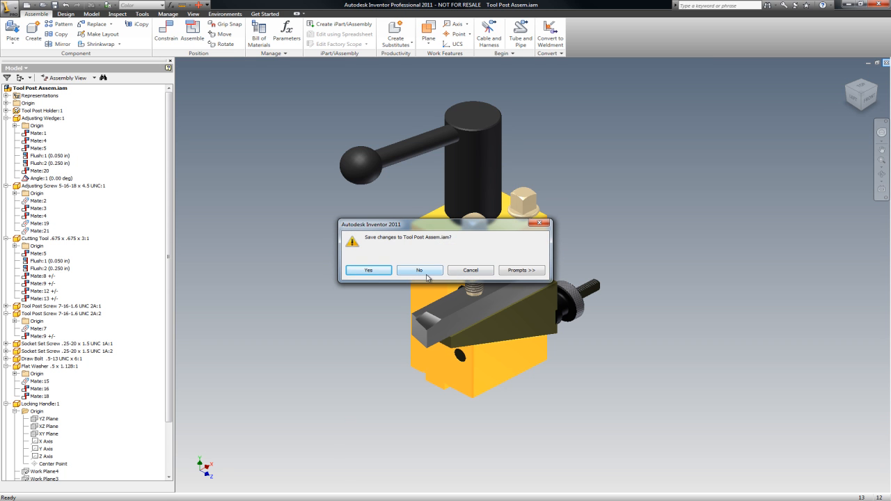
left_click(426, 273)
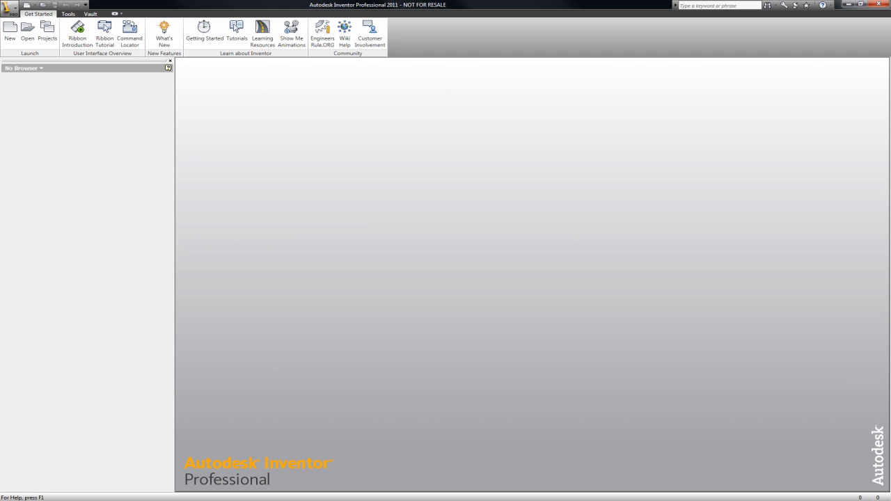
Create a new presentation file from the English Standard (in).ipn template
left_click(11, 29)
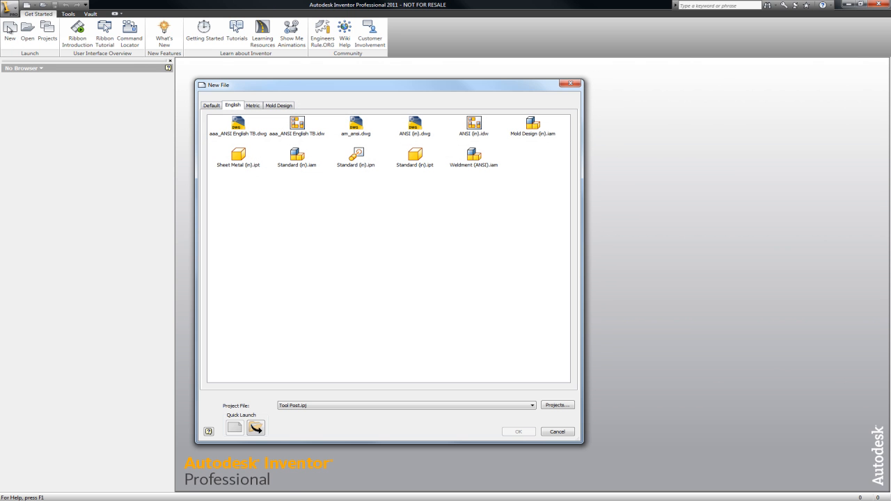
left_click(362, 157)
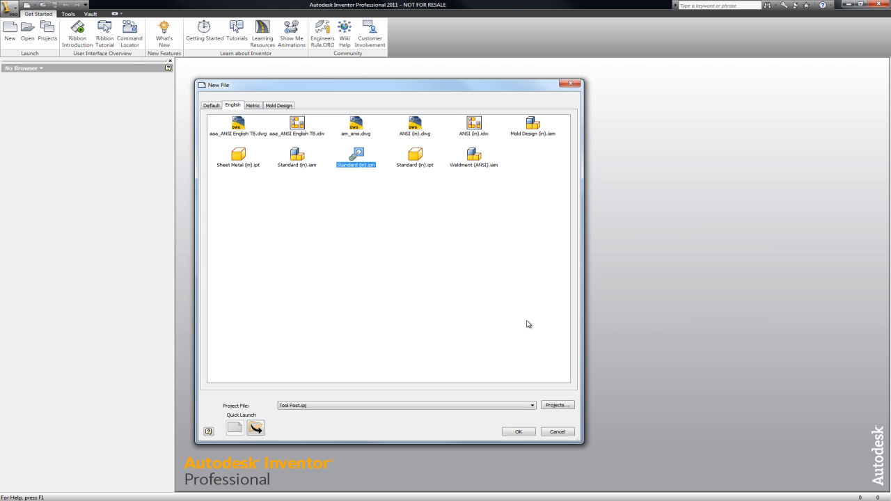
left_click(520, 432)
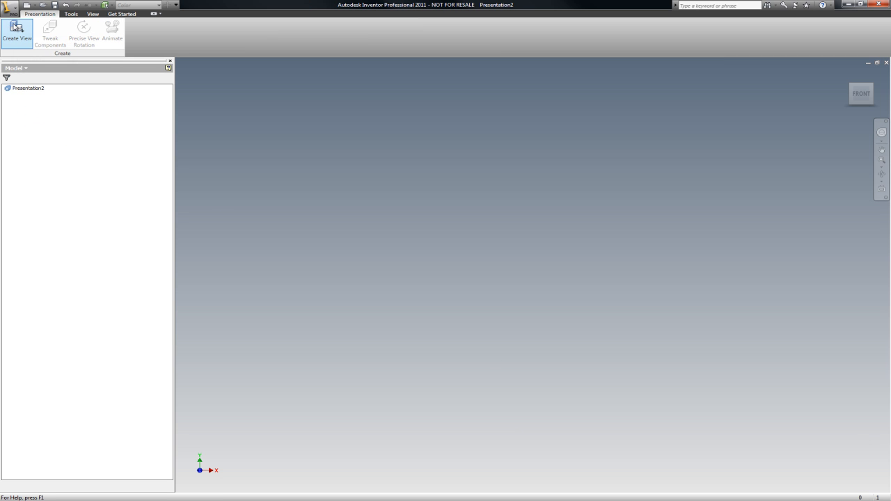
Create a presentation view of Tool Post Assem.iam using the manual explosion method
left_click(16, 28)
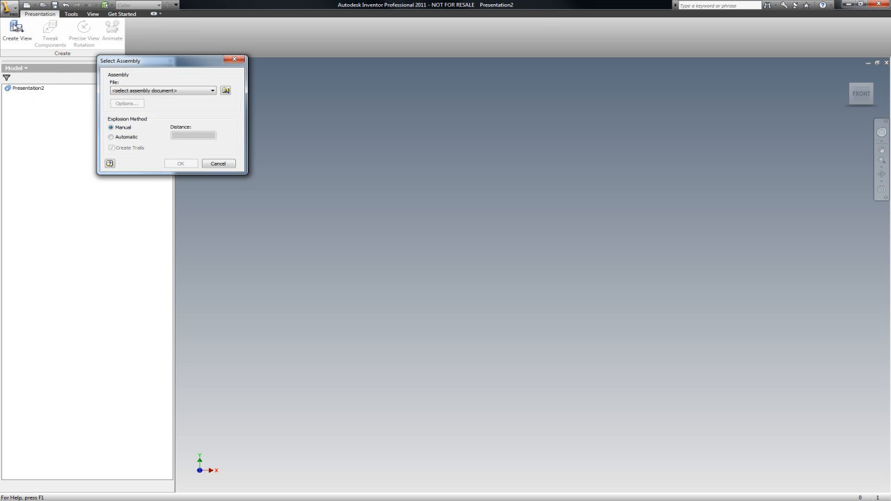
left_click(225, 90)
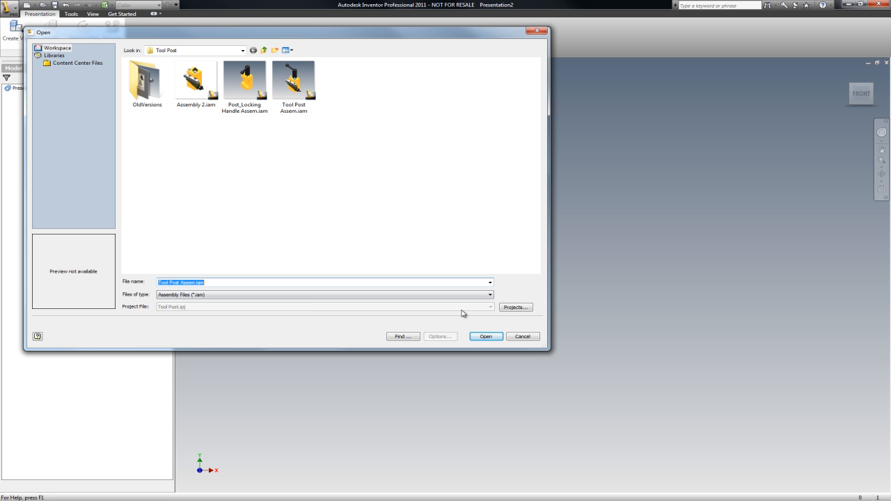
left_click(489, 337)
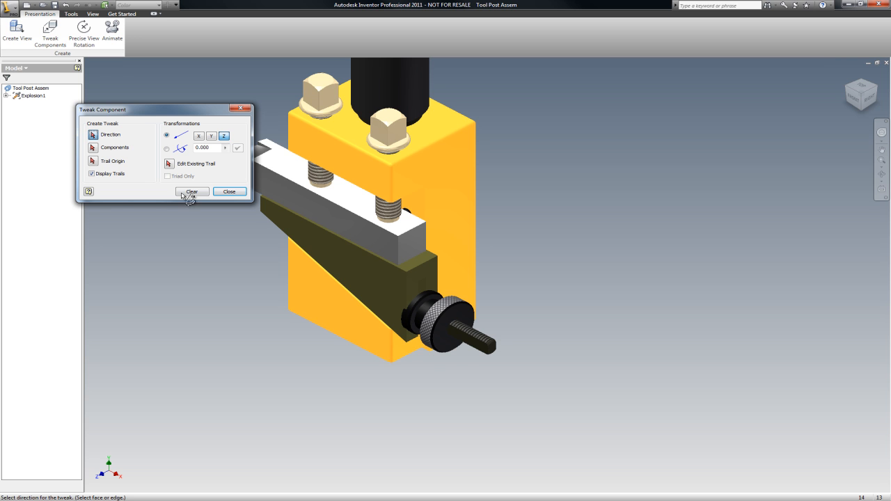
Tweak the knurled adjusting nut about 3.577 in outward along the adjusting screw's axis, then the nut and slotted washer together about 3.640 in
left_click(443, 348)
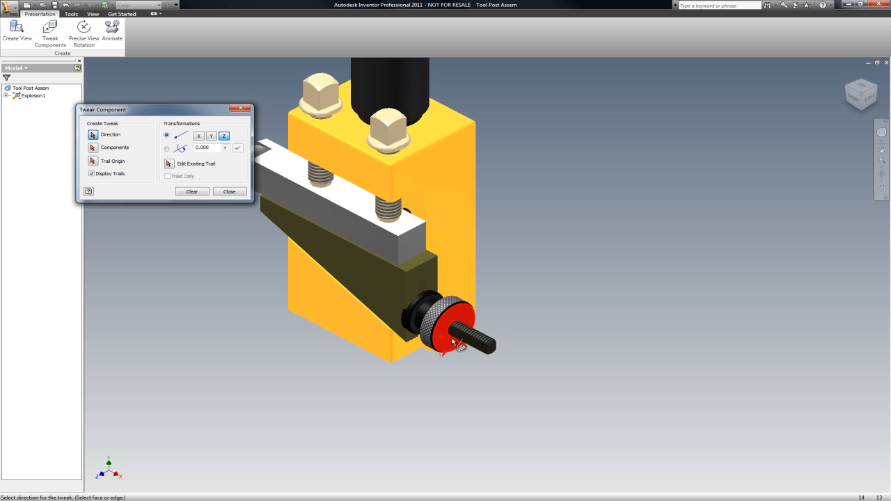
left_click(441, 351)
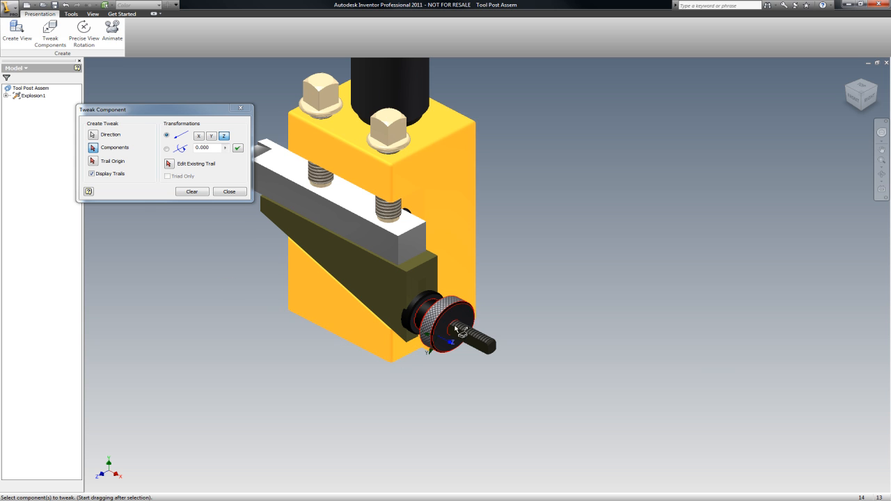
left_click(460, 304)
left_click_drag(460, 302, 641, 403)
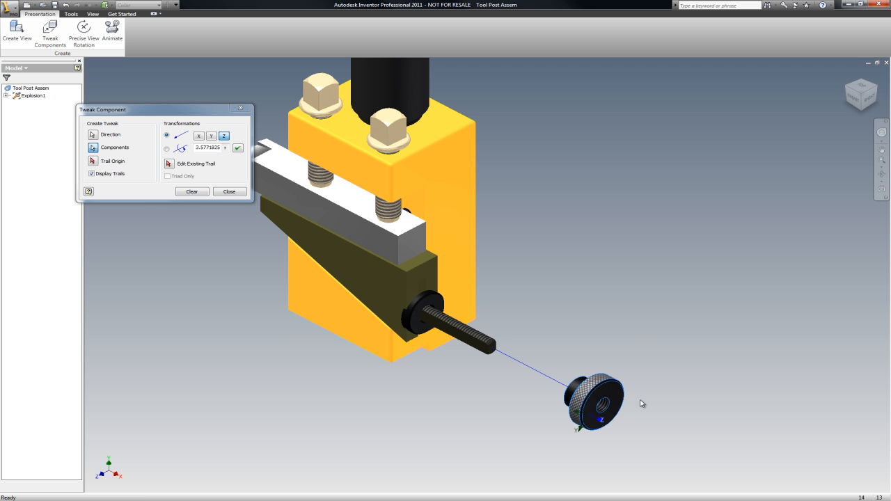
left_click(414, 331)
left_click_drag(415, 332, 595, 412)
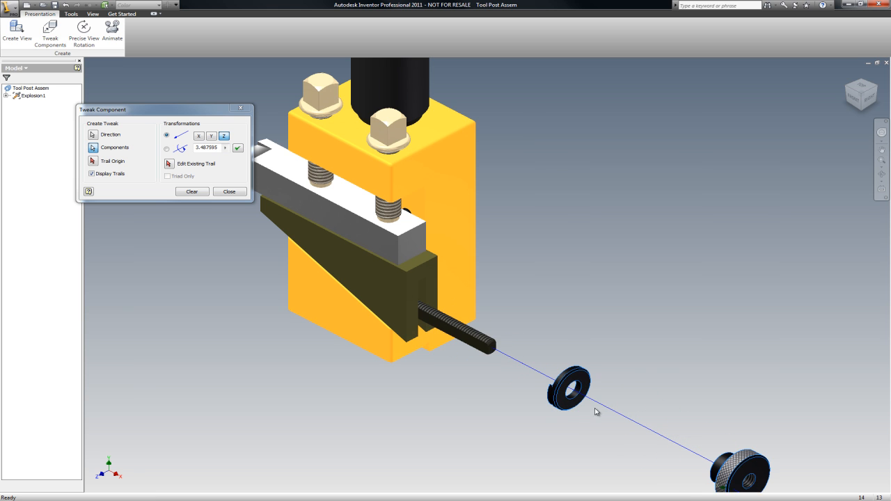
Tweak the adjusting wedge together with the washer and nut about 7.894 in along the same direction and finish tweaking
scroll(528, 284, "down", 5)
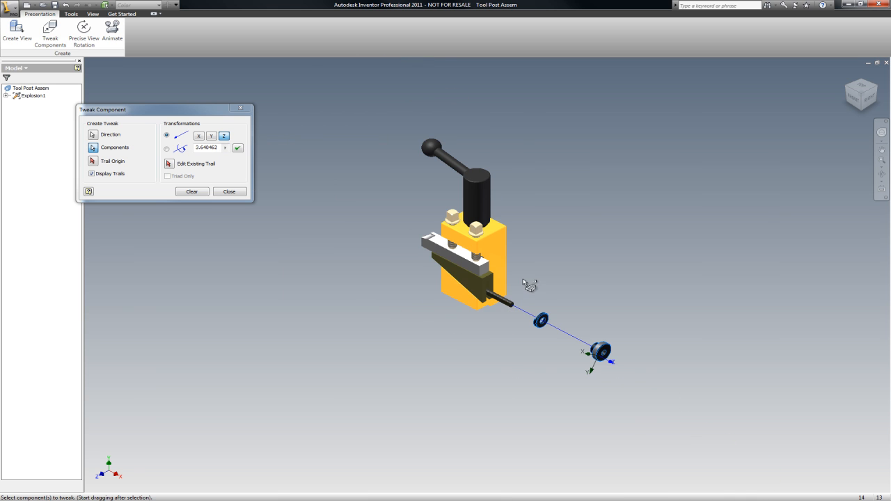
left_click_drag(485, 285, 620, 367)
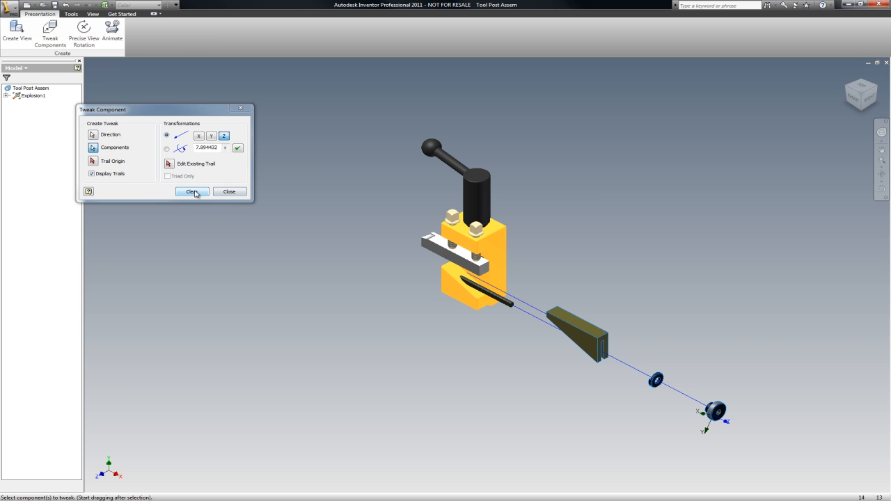
left_click(193, 192)
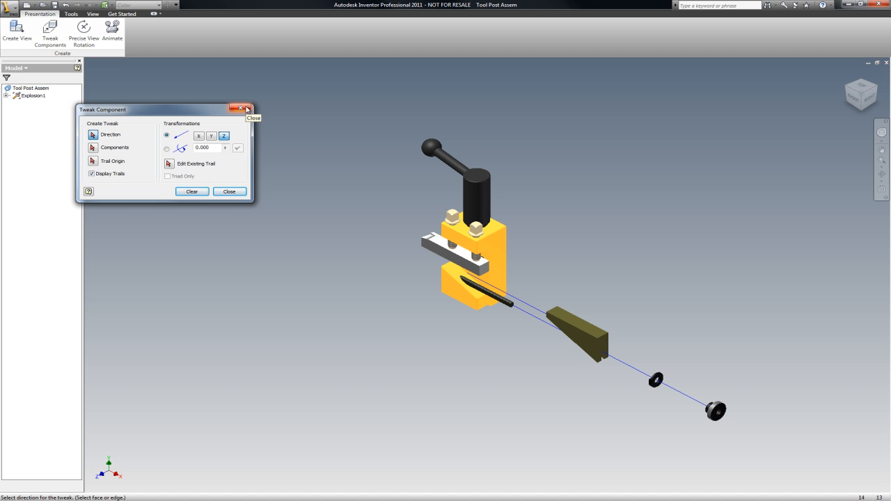
left_click(242, 109)
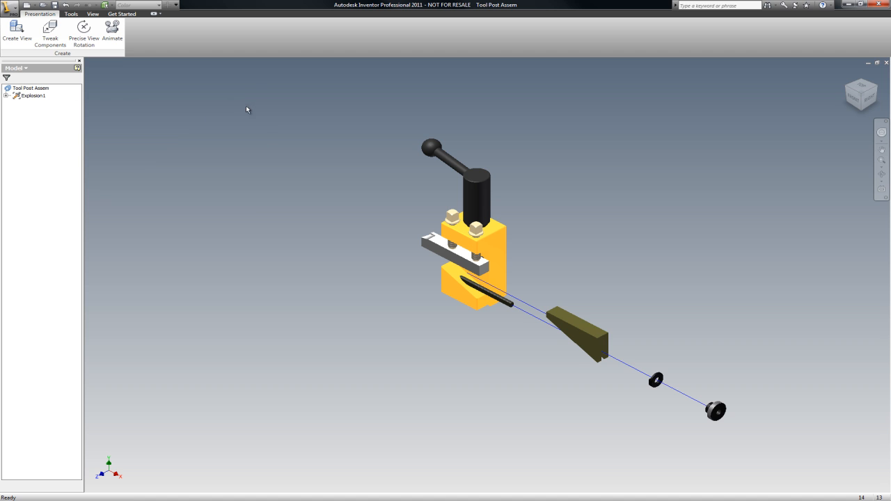
Widen the model browser and expand the explosion tree to list the tweaks of the adjusting wedge, slotted washer and adjusting nut
left_click(6, 96)
left_click(14, 103)
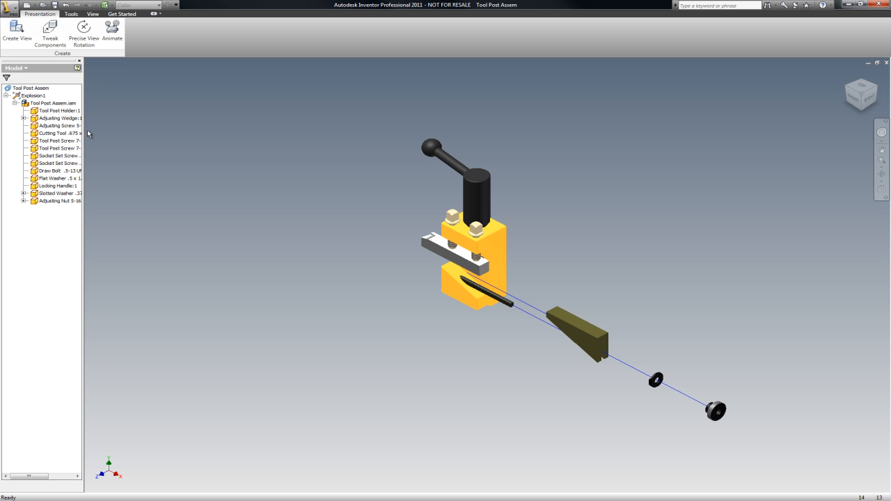
left_click_drag(84, 129, 159, 167)
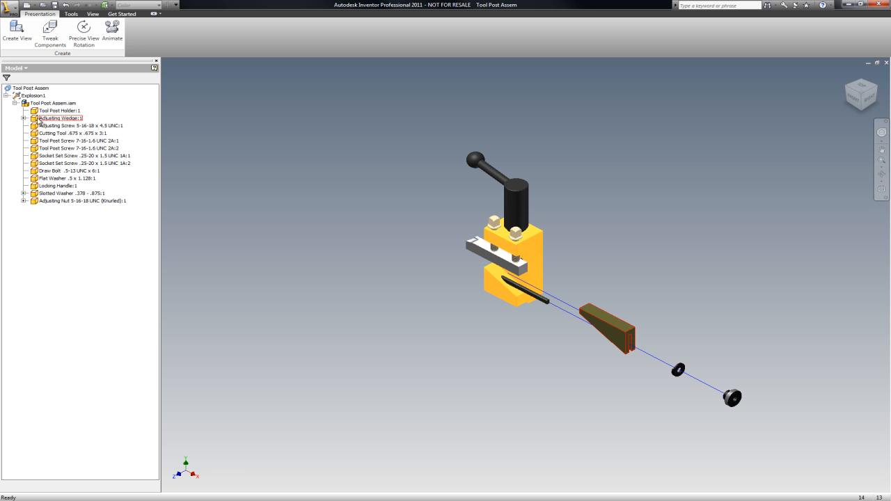
left_click(23, 119)
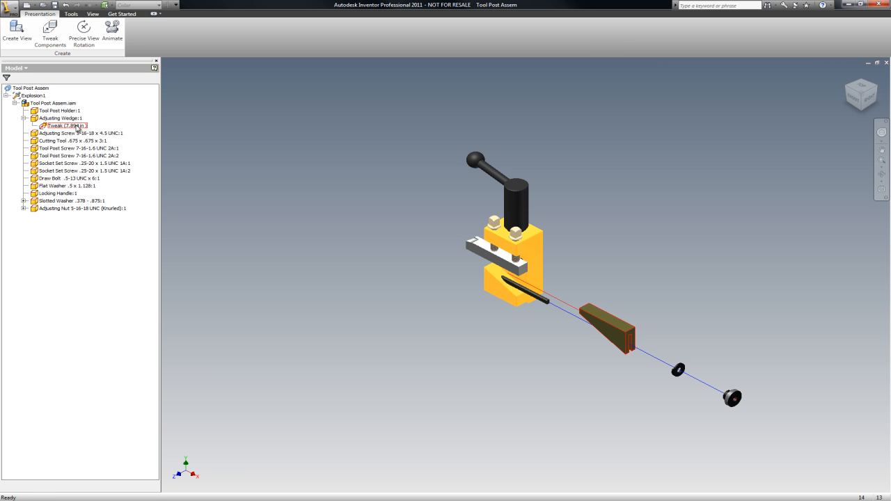
left_click(23, 200)
left_click(24, 223)
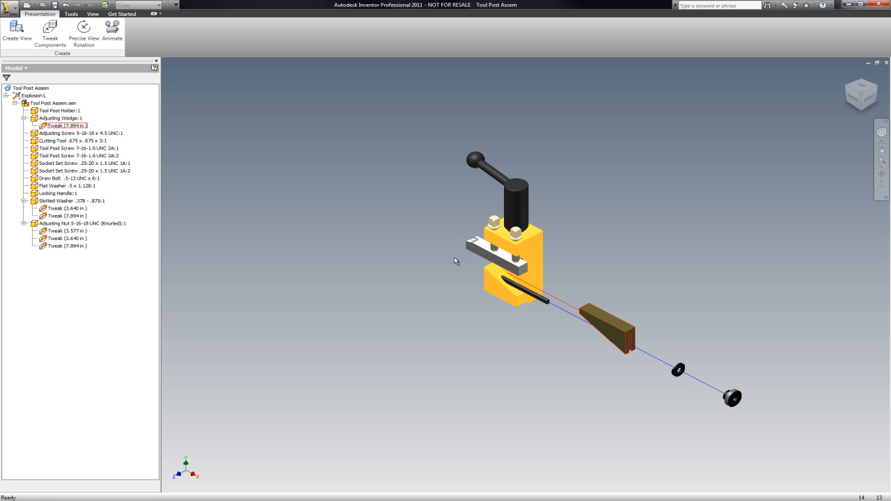
Set the first tweak distance of both the adjusting nut and the slotted washer to 3 in
left_click(62, 231)
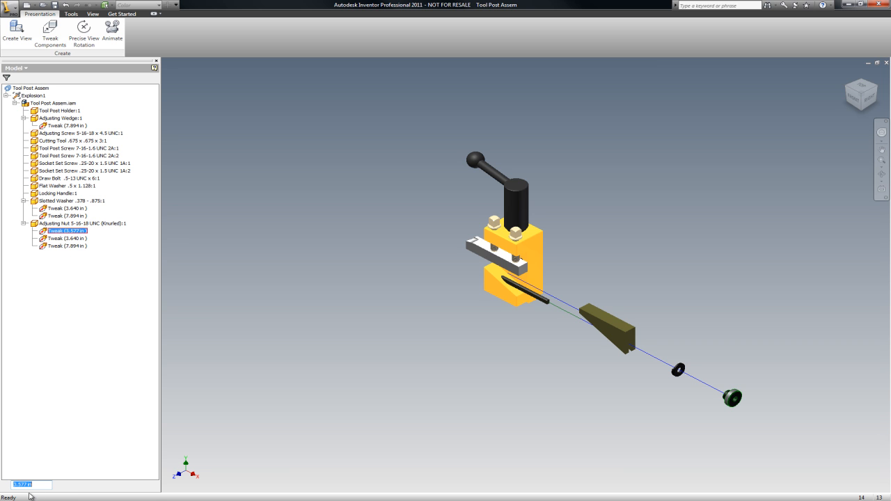
left_click_drag(41, 485, 7, 491)
type("3")
key("Return")
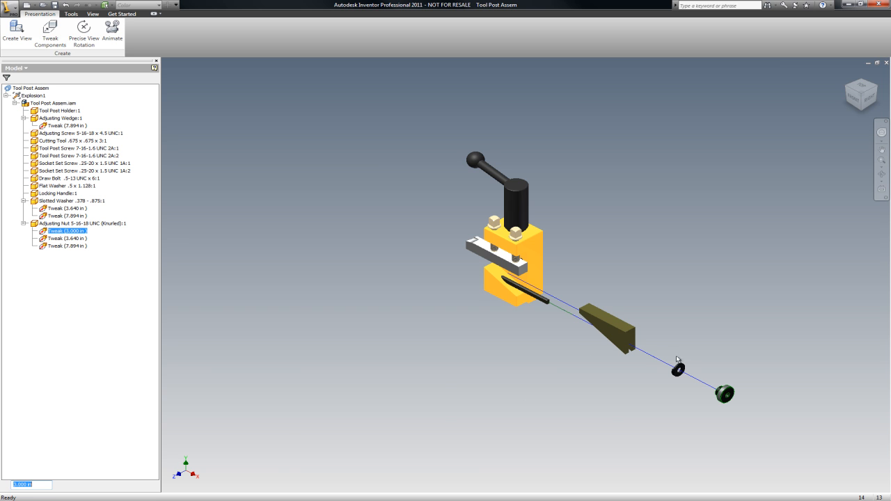
left_click(67, 208)
type("3")
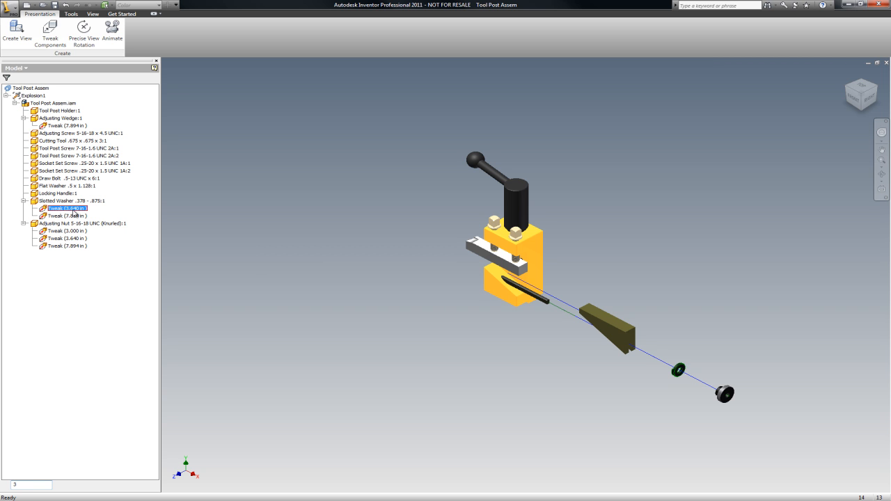
key("Return")
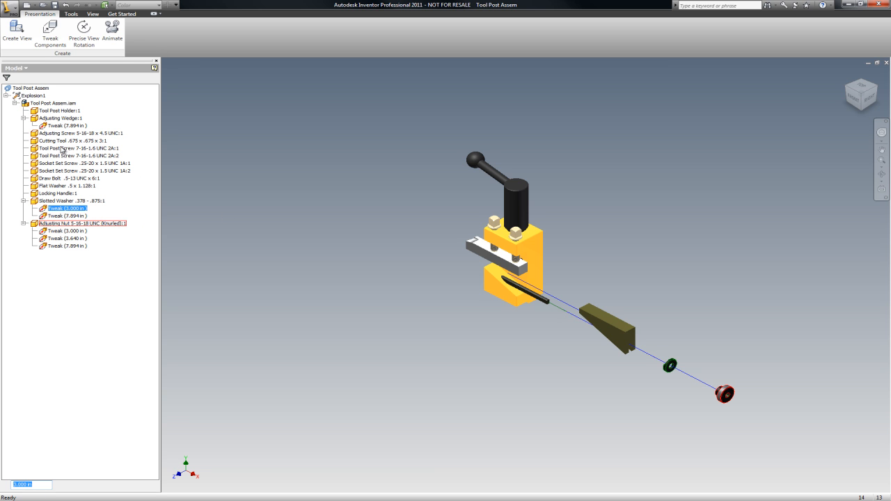
Set the adjusting wedge's tweak distance to 7 in
left_click(70, 126)
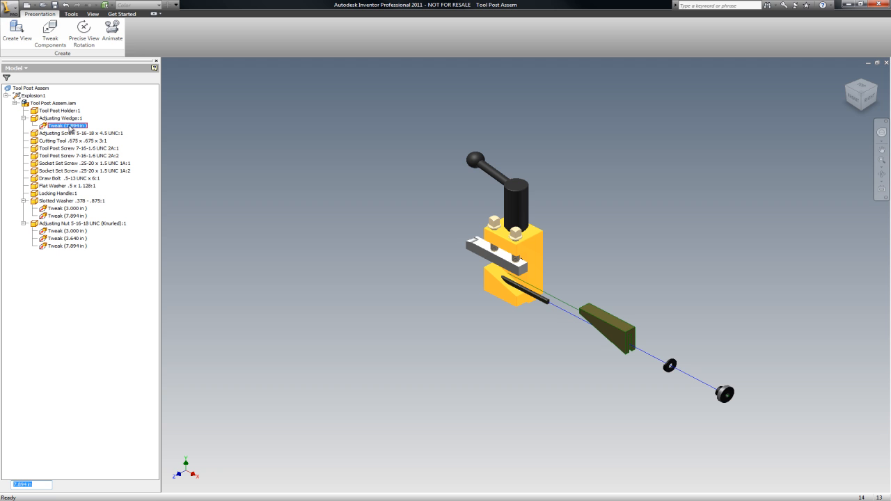
type("7")
key("Return")
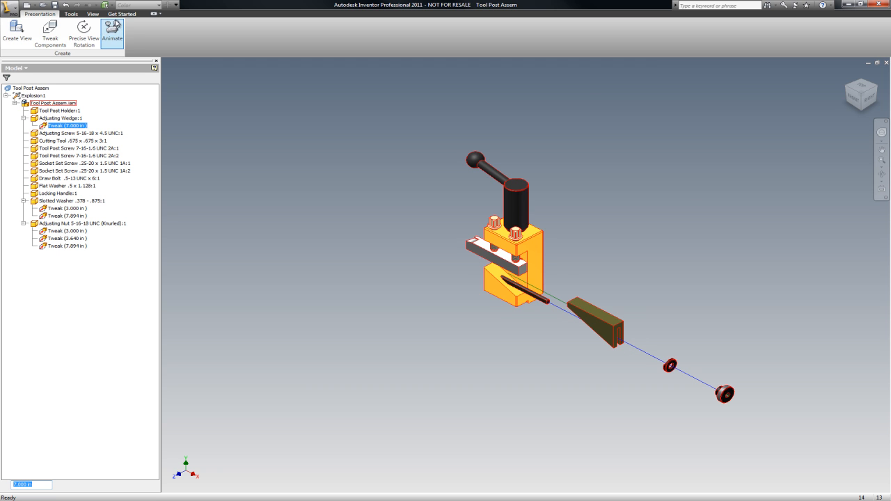
Open the animation settings for the explosion and apply an interval of 5
left_click(112, 27)
left_click_drag(600, 122, 225, 165)
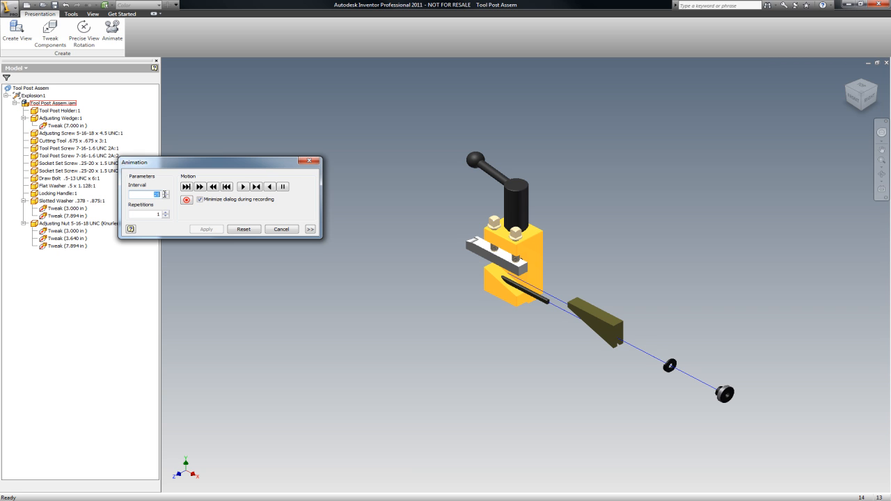
type("5")
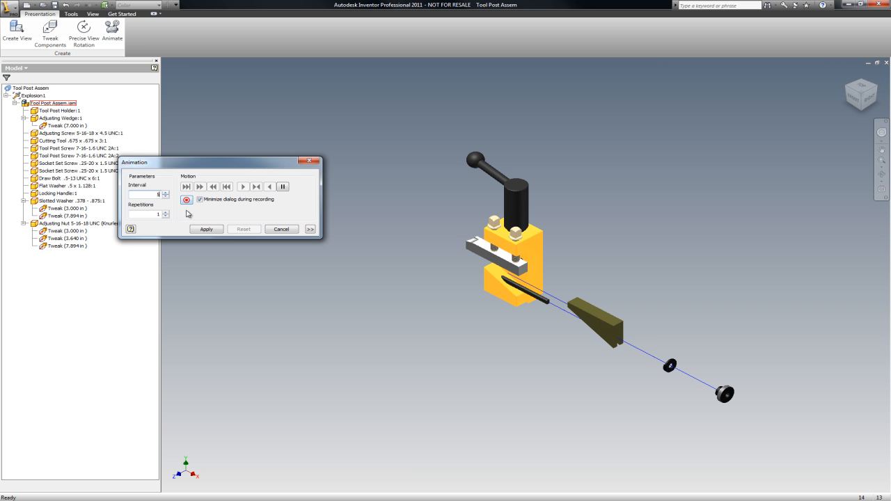
left_click(220, 232)
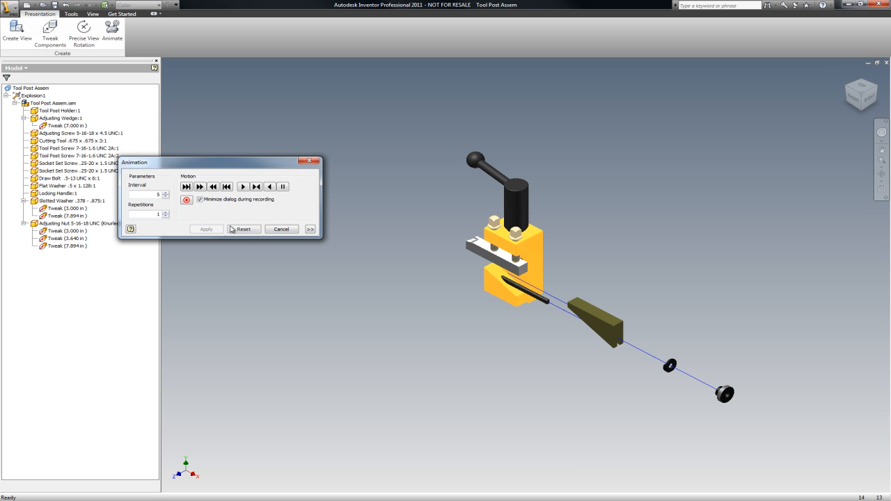
Play the explosion animation forward and in reverse to review the assembly motion, then close the animation dialog
left_click(243, 187)
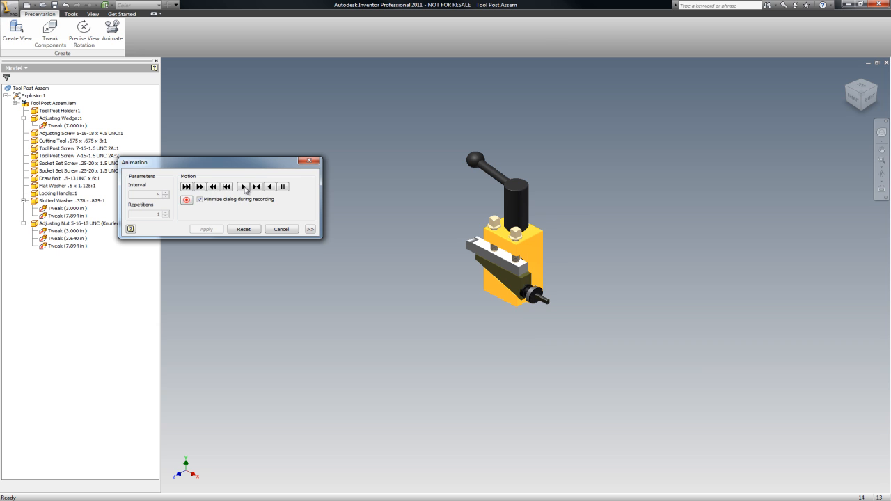
left_click(270, 187)
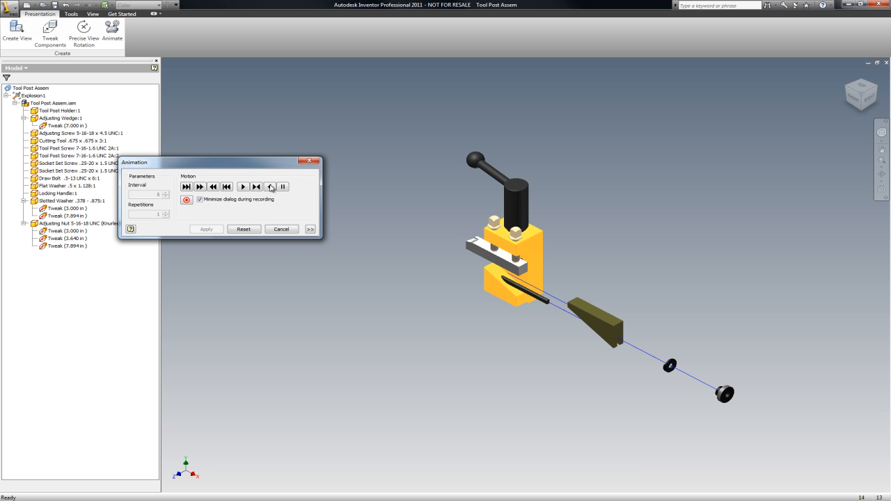
left_click(308, 161)
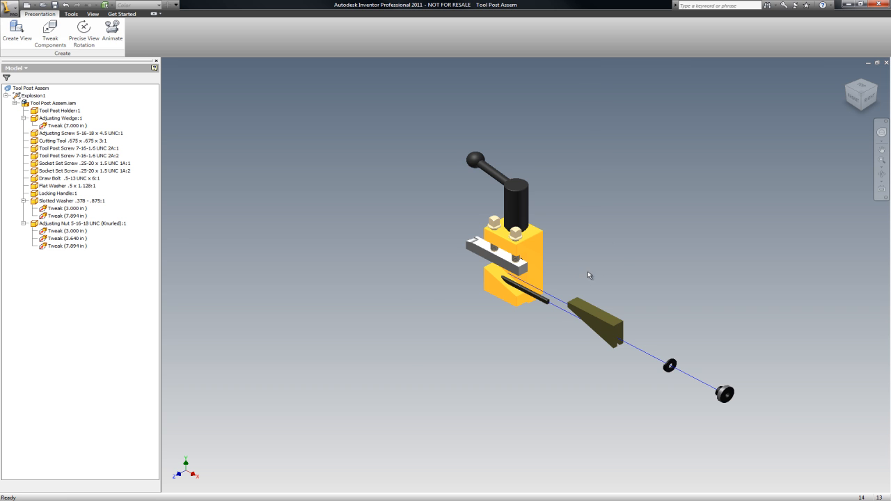
Tweak the adjusting screw about 1.621 in back through the tool post holder, taking the Z direction from the screw's end face
scroll(569, 309, "up", 5)
scroll(571, 311, "down", 2)
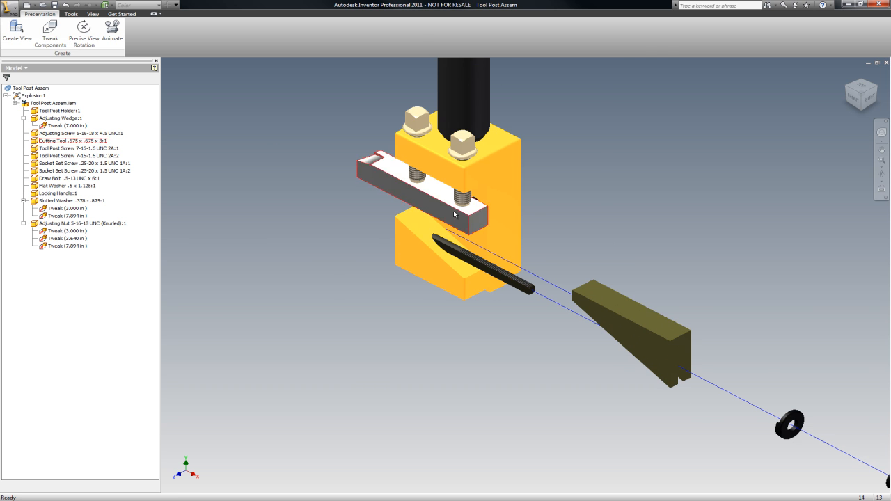
left_click(53, 30)
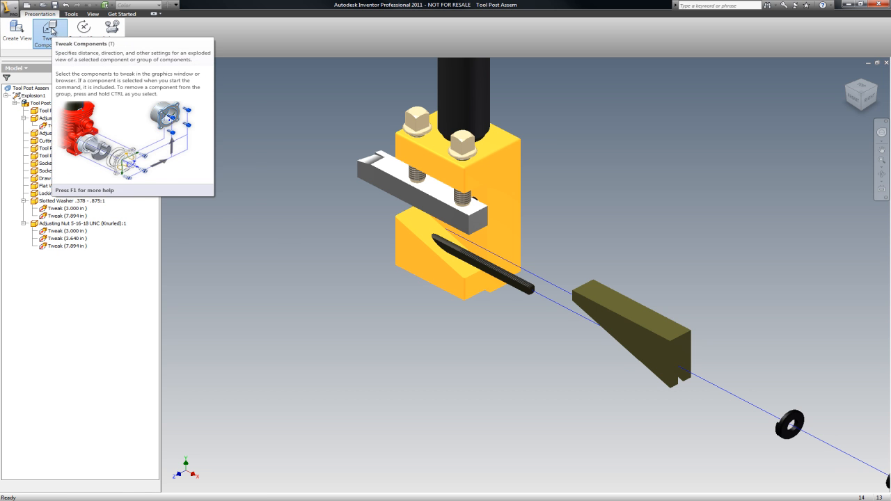
scroll(538, 315, "up", 4)
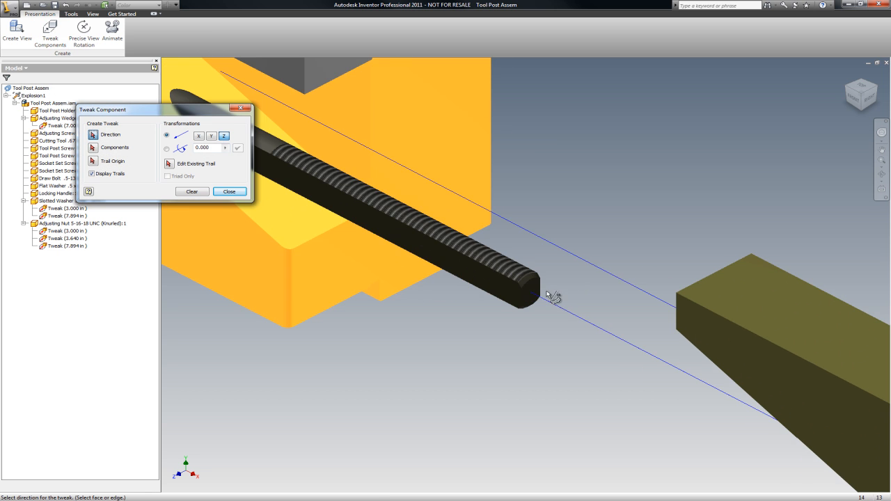
left_click(533, 292)
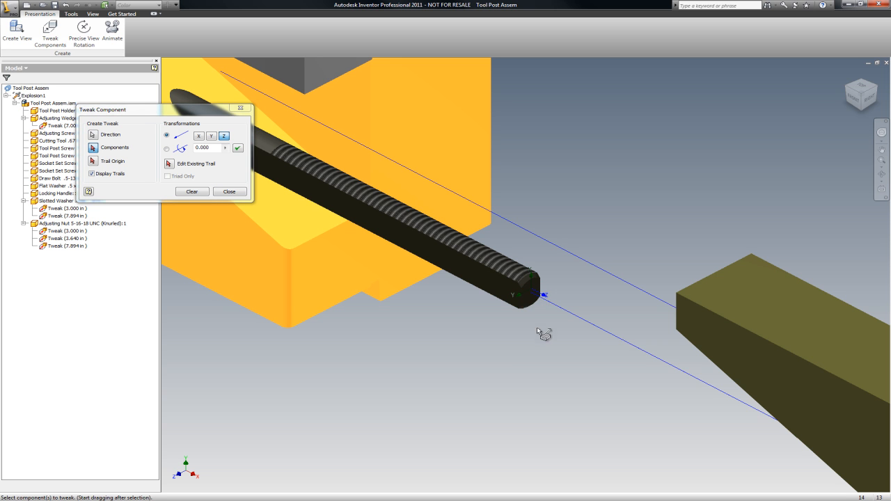
left_click_drag(501, 293, 300, 188)
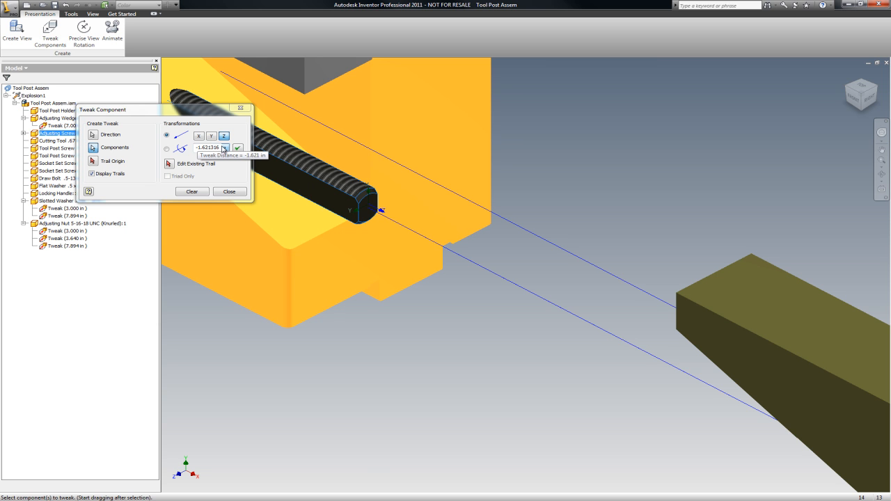
Set the adjusting screw's tweak distance to -7 in, apply it, and finish tweaking components
left_click_drag(219, 145, 179, 147)
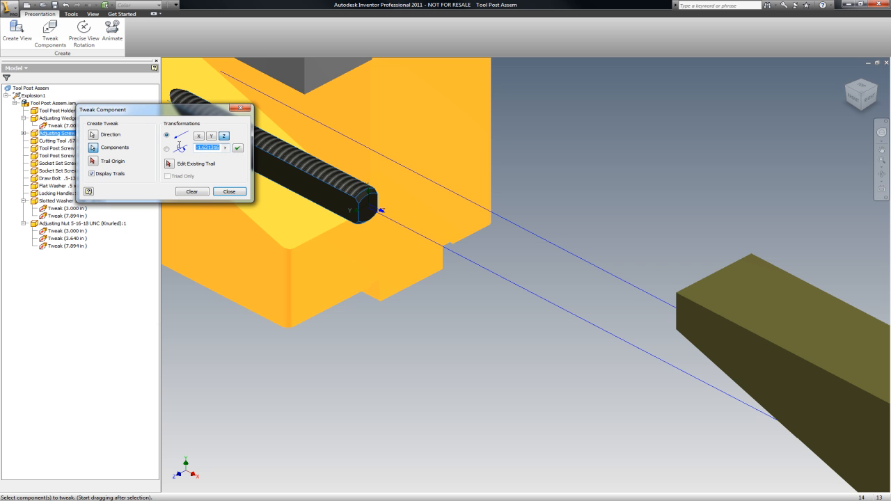
type("-7")
left_click(237, 149)
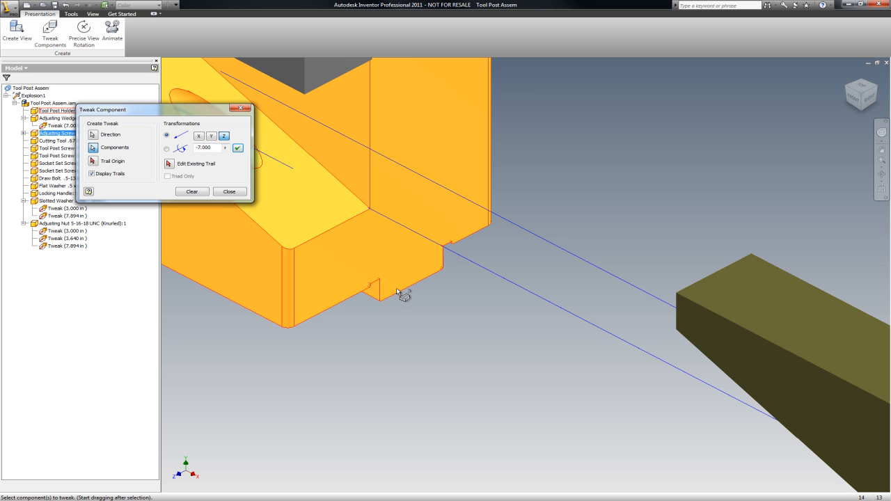
left_click(193, 192)
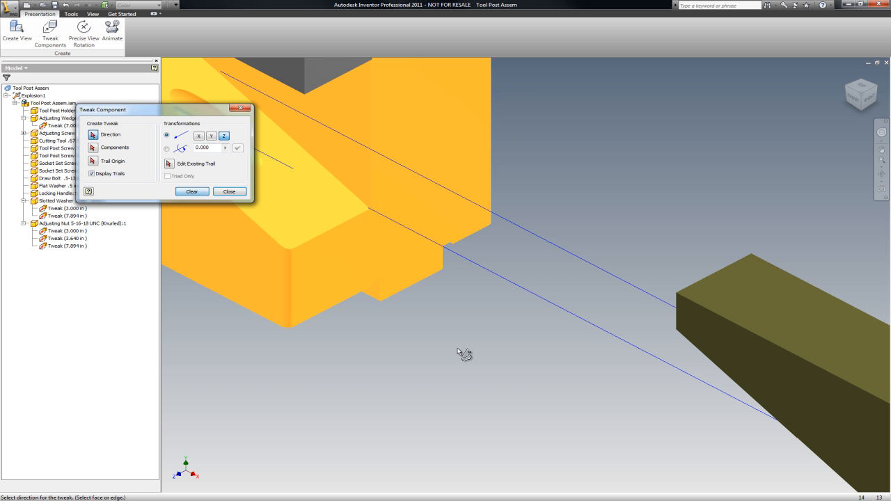
scroll(487, 361, "up", 5)
scroll(536, 376, "down", 4)
scroll(541, 371, "up", 3)
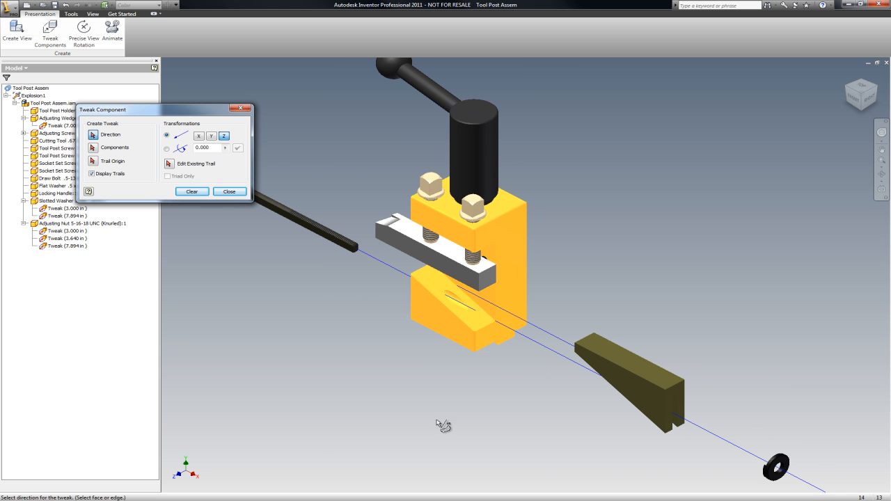
key("Escape")
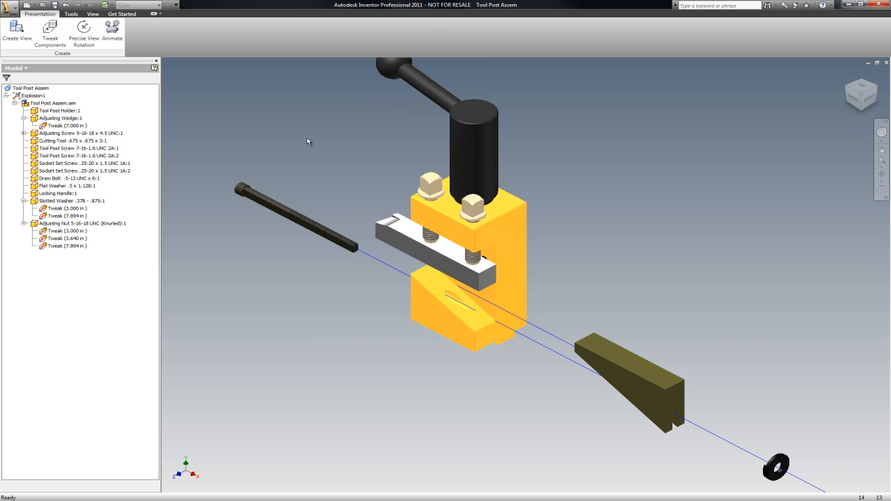
Open the explosion animation and play it forward and in reverse to review the adjusting screw's motion
scroll(305, 141, "up", 2)
left_click(112, 32)
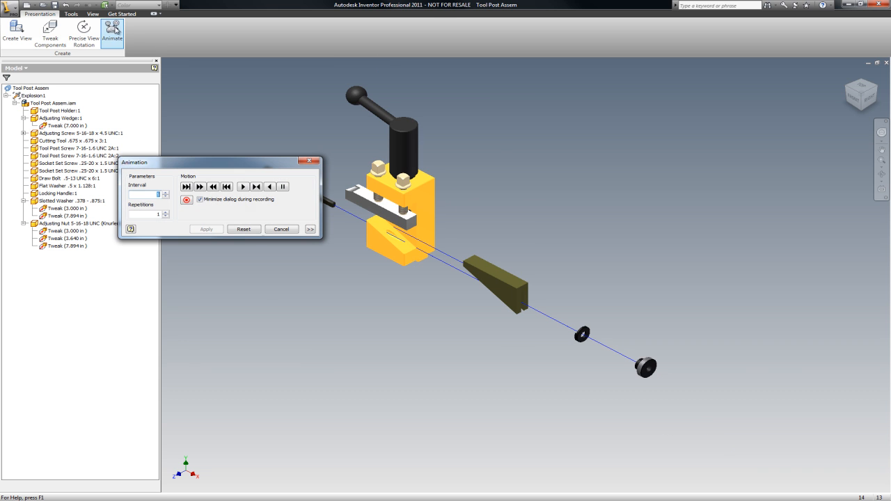
left_click(255, 190)
left_click_drag(246, 170, 295, 301)
left_click(292, 318)
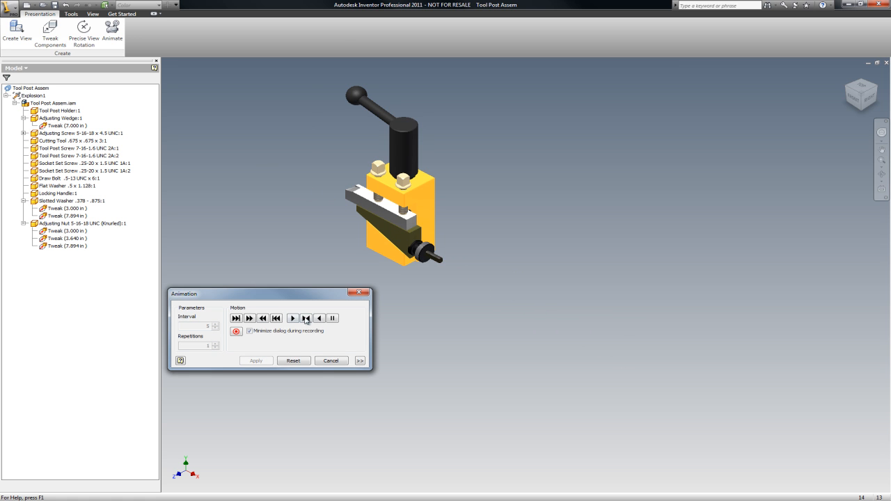
left_click(320, 318)
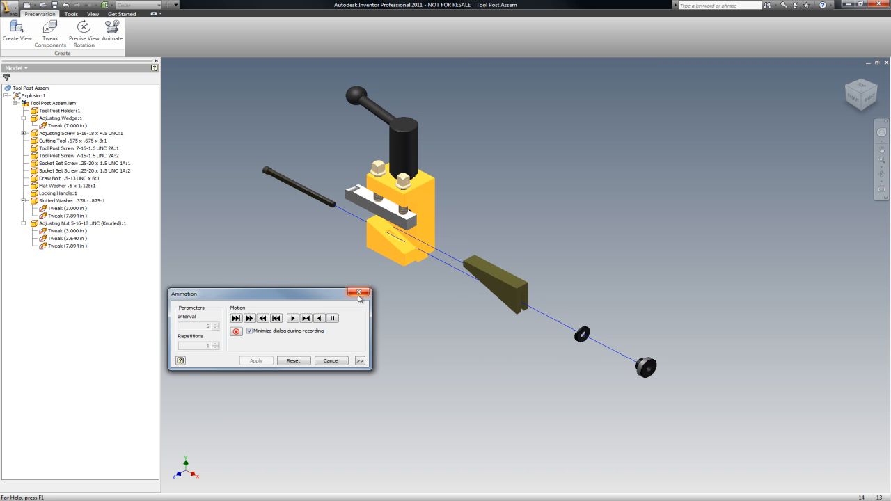
left_click_drag(342, 298, 201, 113)
left_click(313, 312)
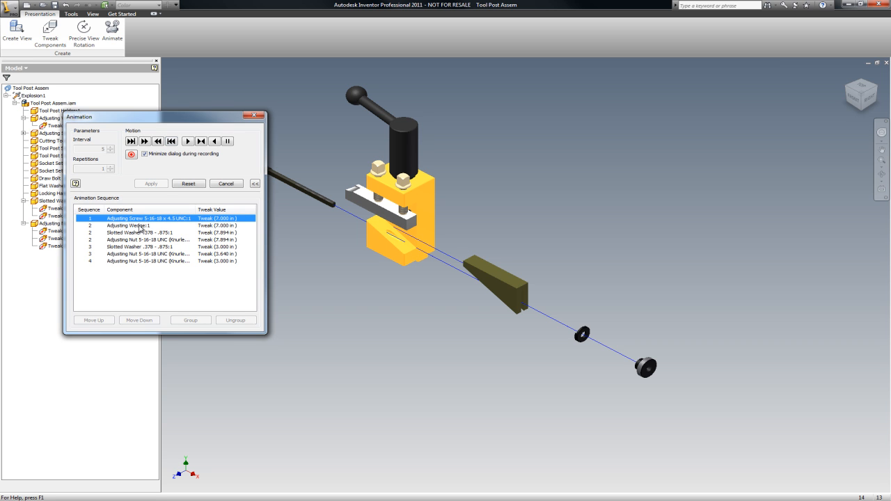
left_click(140, 225, "ctrl")
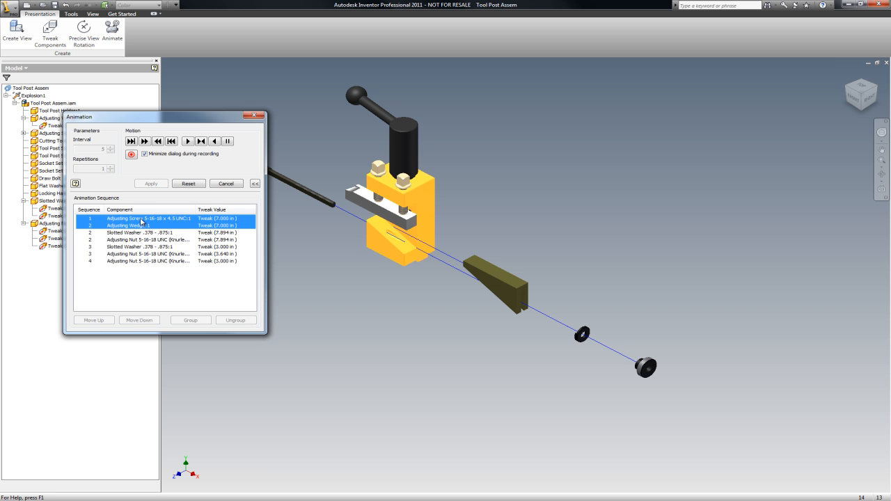
left_click(144, 218)
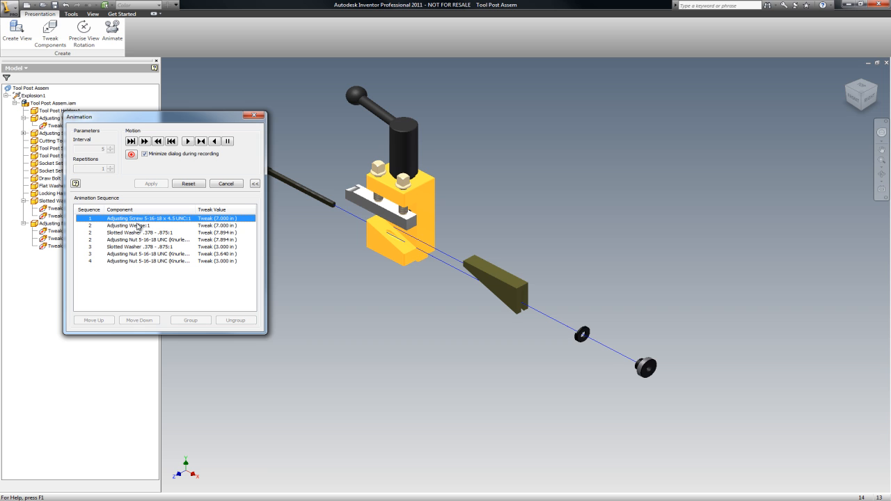
left_click(138, 227, "ctrl")
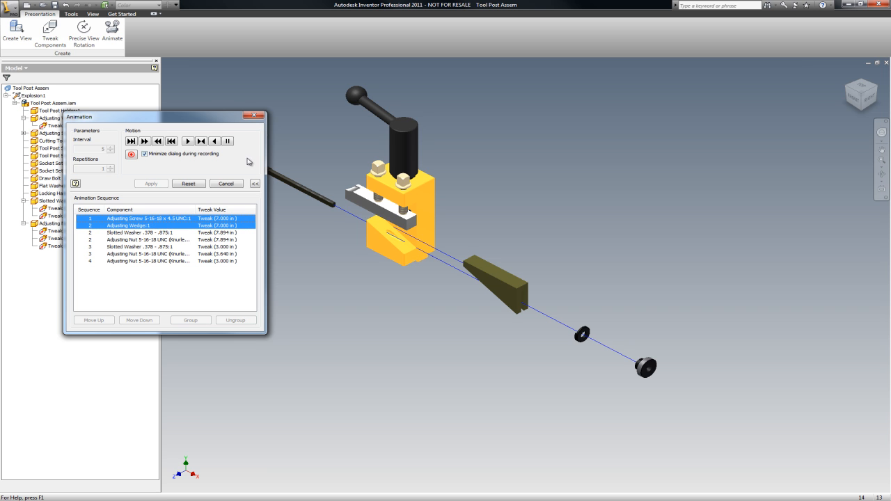
left_click(258, 115)
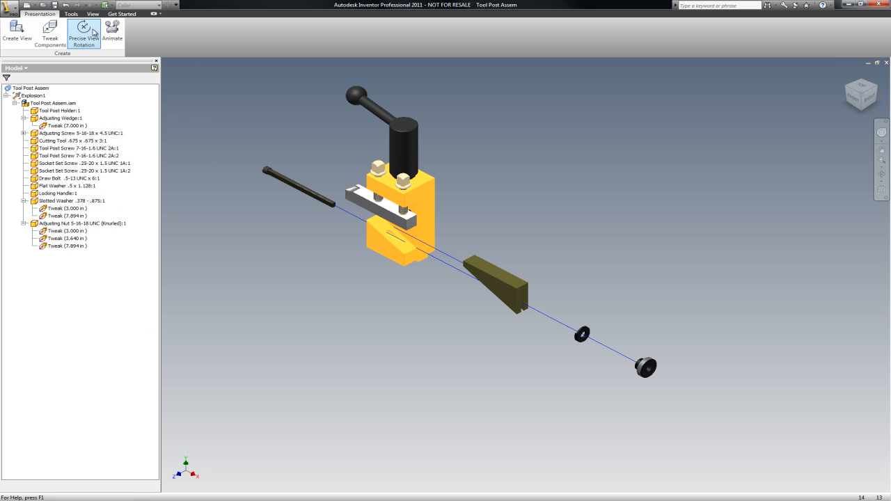
left_click(113, 30)
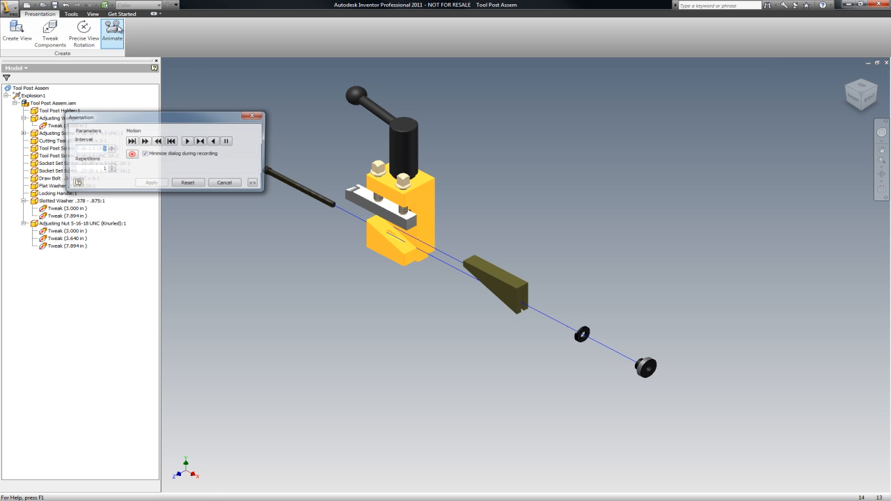
left_click(256, 183)
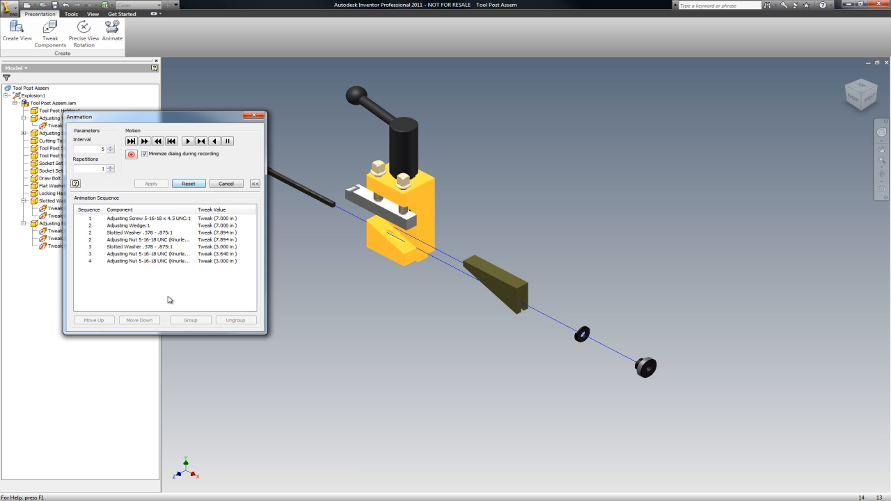
left_click(140, 218)
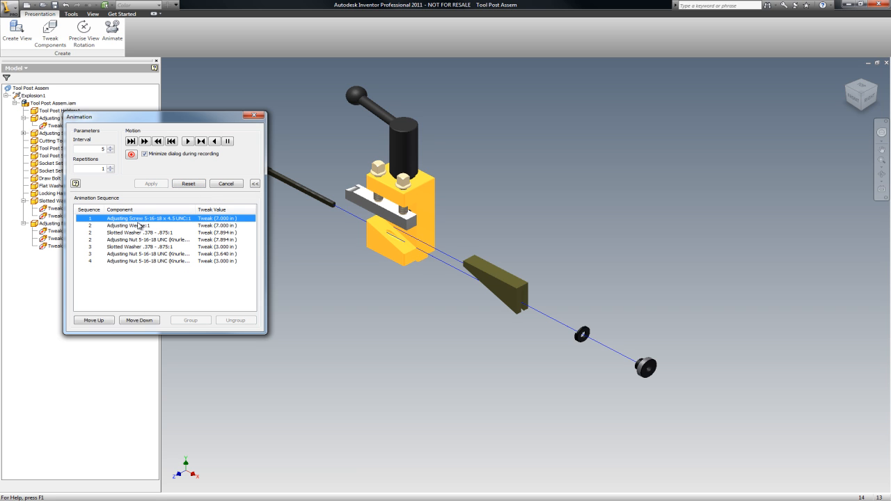
left_click(139, 226, "ctrl")
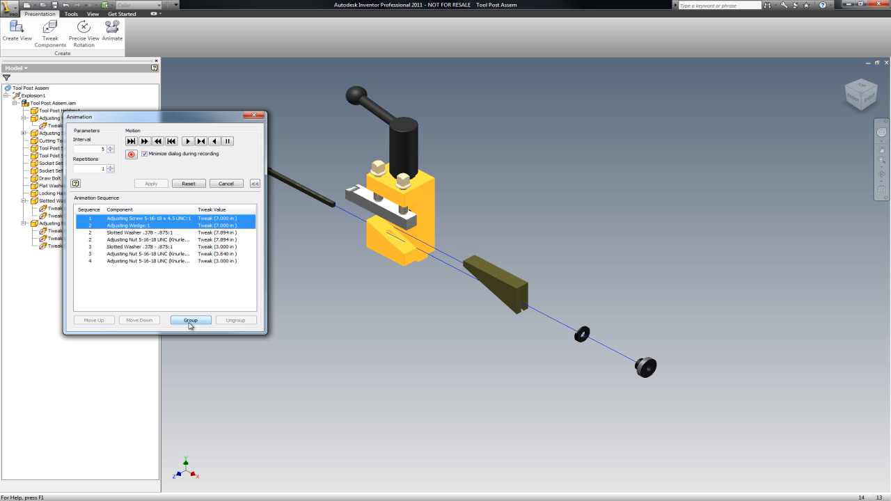
left_click(245, 117)
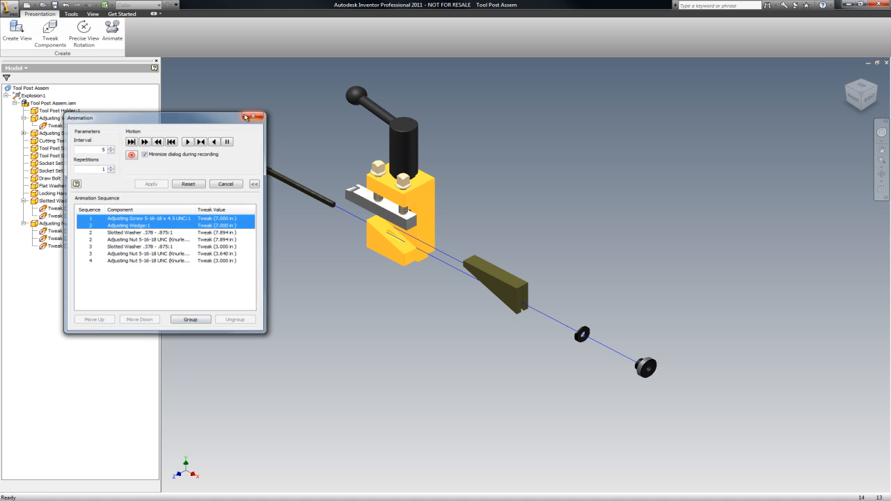
left_click(59, 31)
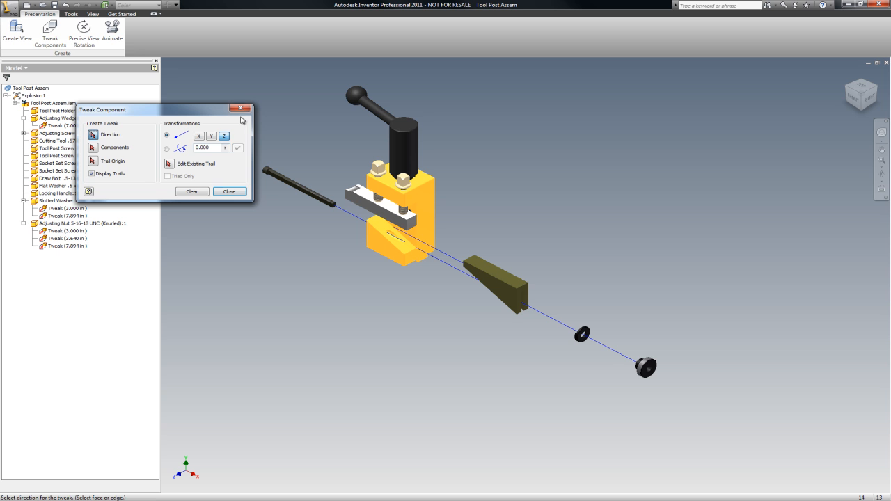
left_click(241, 109)
Group the adjusting screw and adjusting wedge tweaks into one sequence of the explosion animation and apply the change
left_click(112, 29)
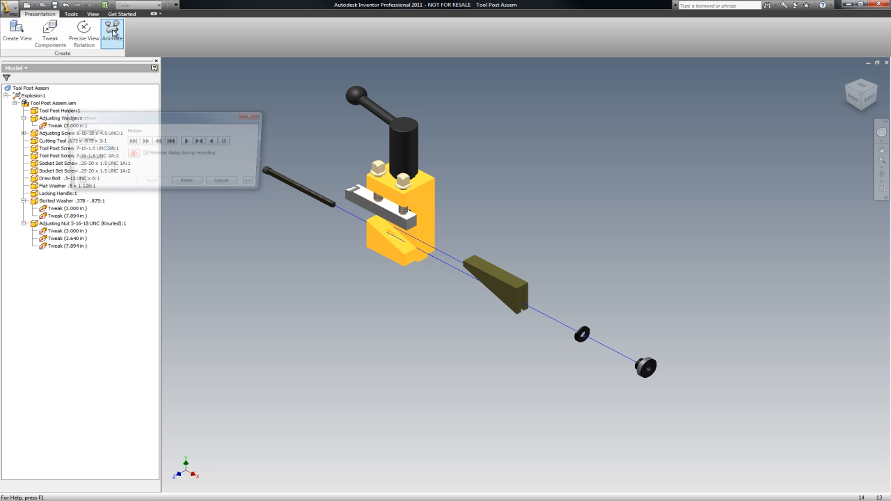
left_click(255, 185)
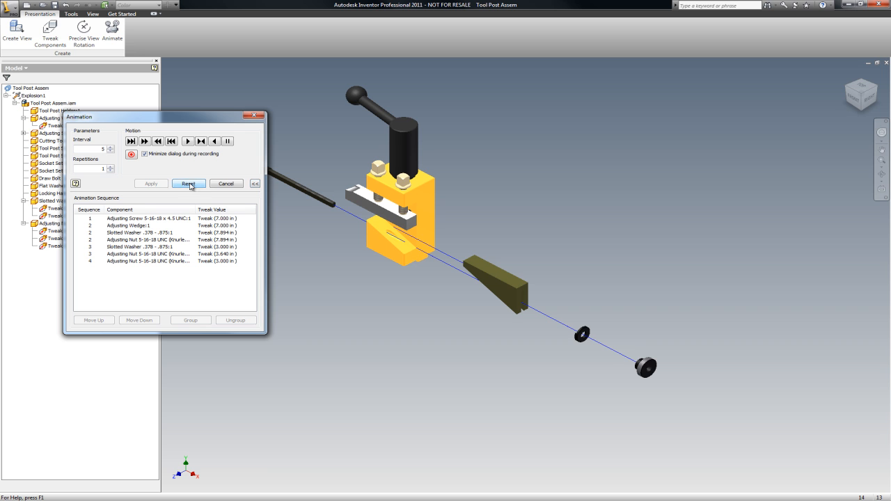
left_click(140, 219)
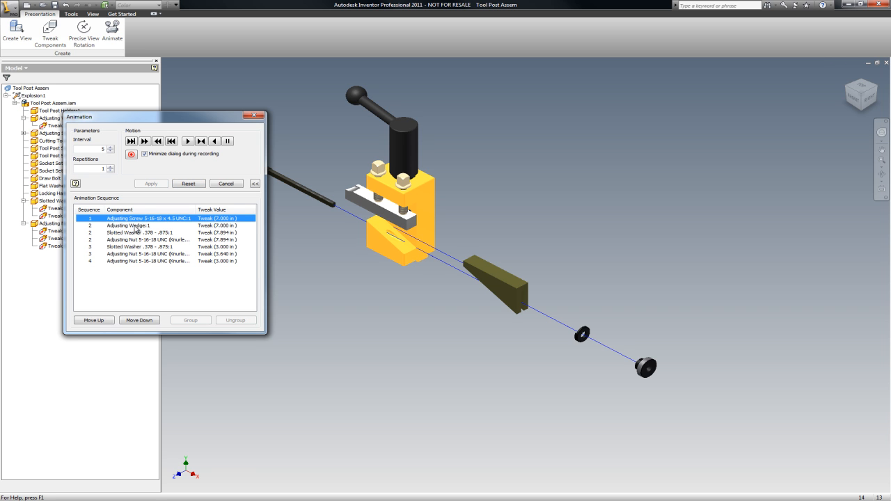
left_click(136, 225)
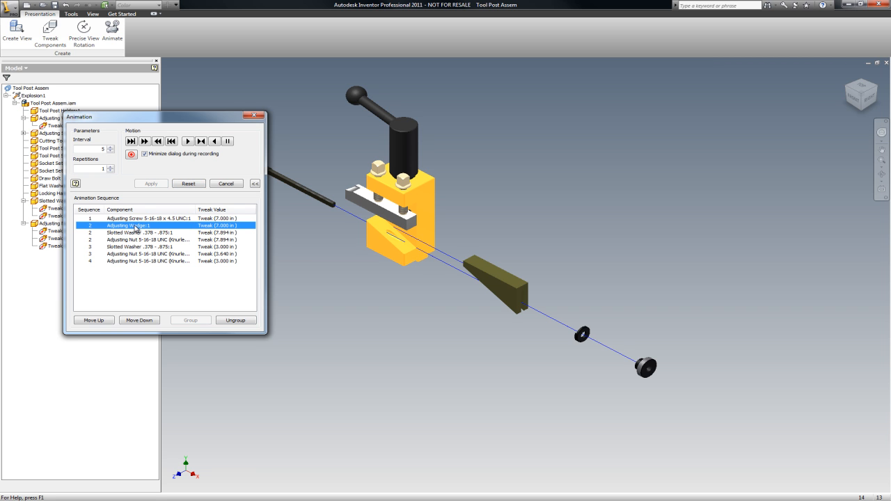
left_click(135, 218, "ctrl")
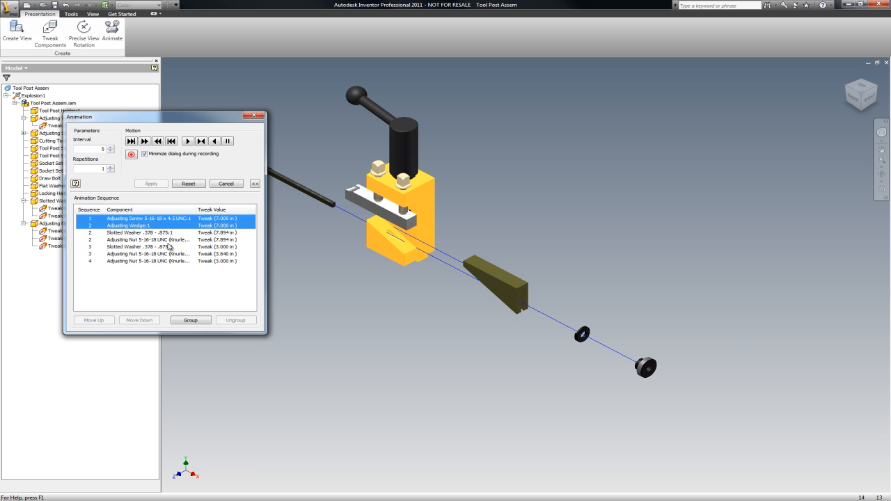
left_click(187, 320)
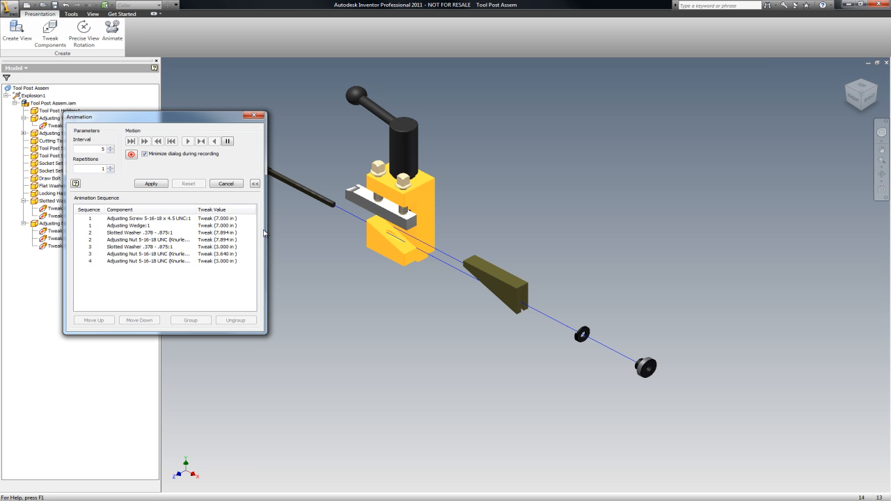
left_click(151, 183)
Play the regrouped explosion animation forward and in reverse twice, with the dialog moved clear of the model
left_click_drag(211, 121, 154, 235)
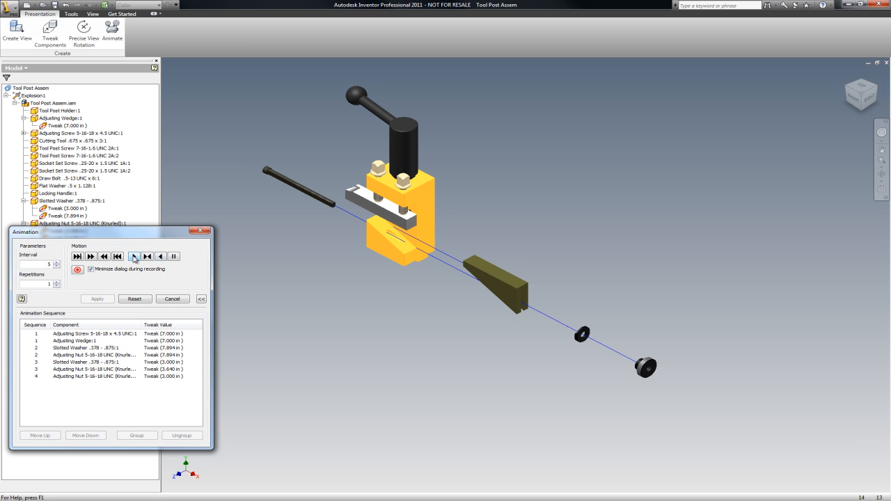
left_click(135, 257)
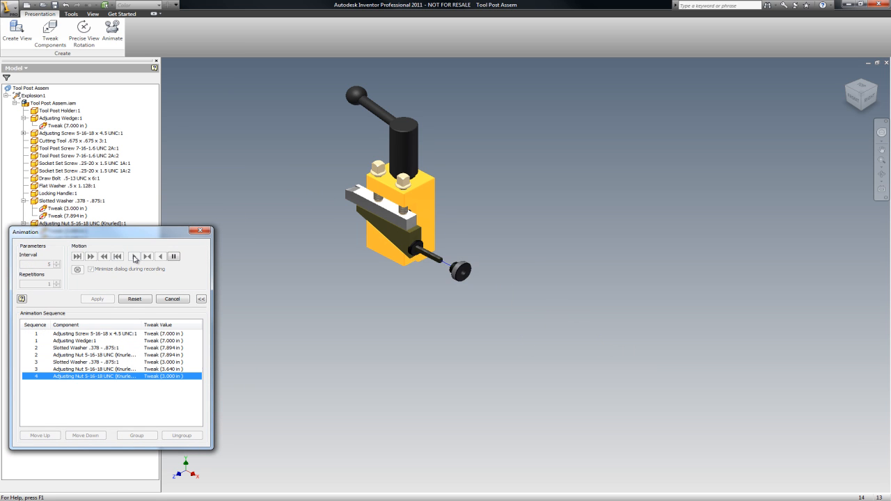
left_click(161, 257)
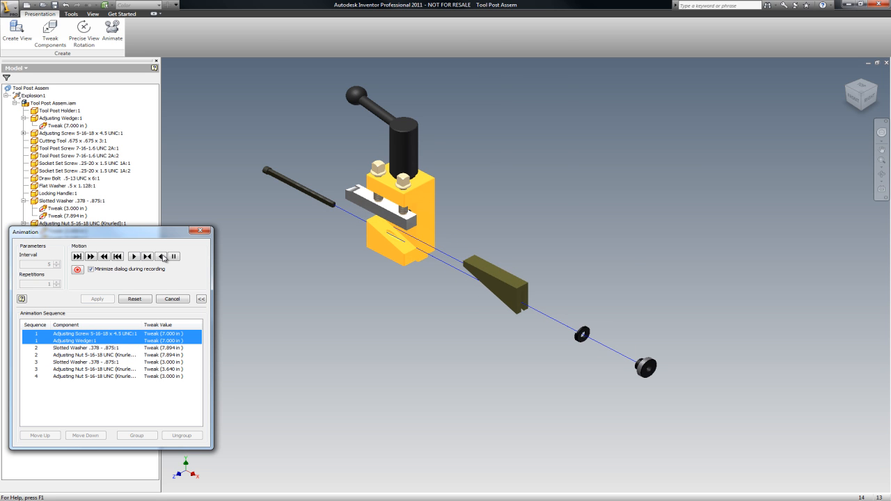
left_click(137, 257)
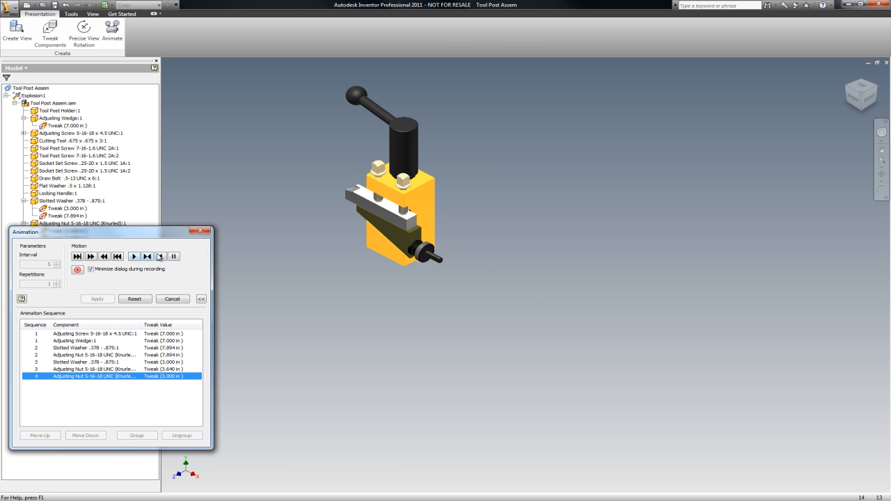
left_click(162, 257)
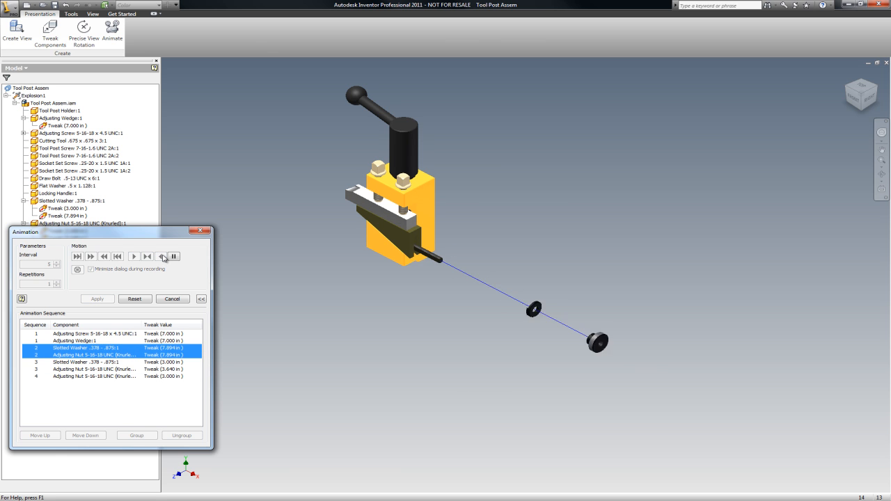
Close the animation and tweak the locking handle upward along its Z axis by about 2.73 in
left_click_drag(151, 233, 178, 51)
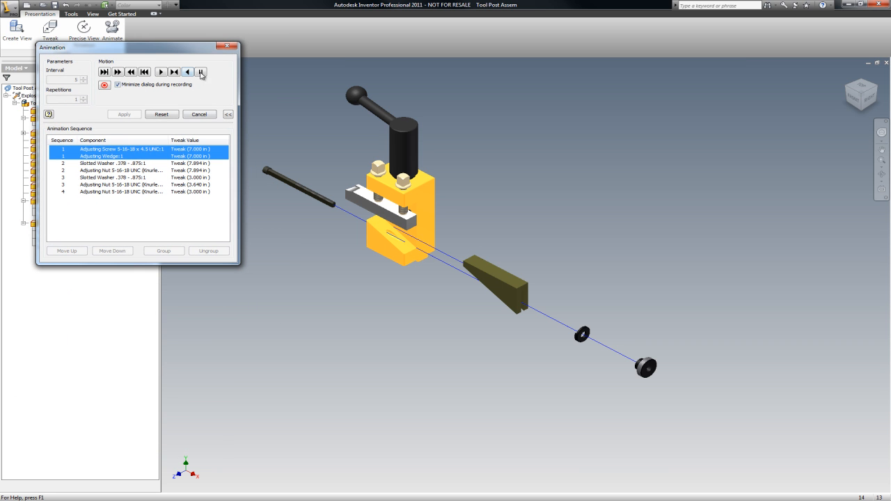
left_click(226, 46)
left_click(55, 23)
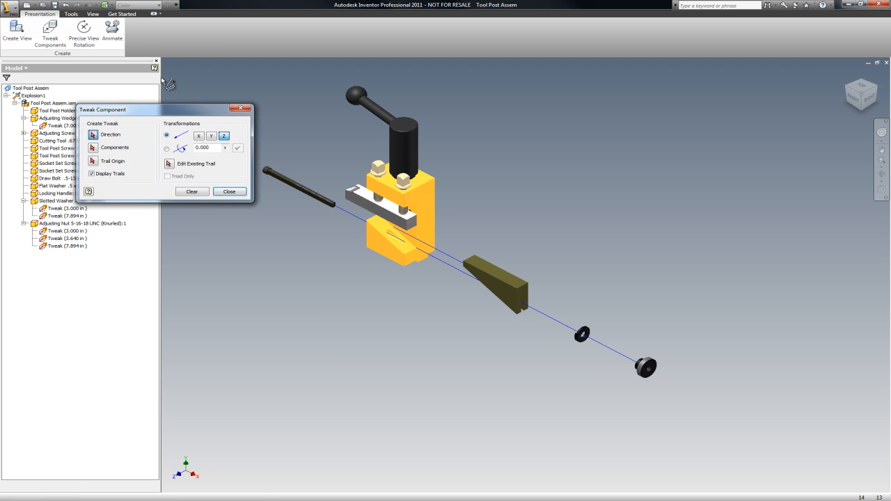
left_click_drag(177, 105, 241, 309)
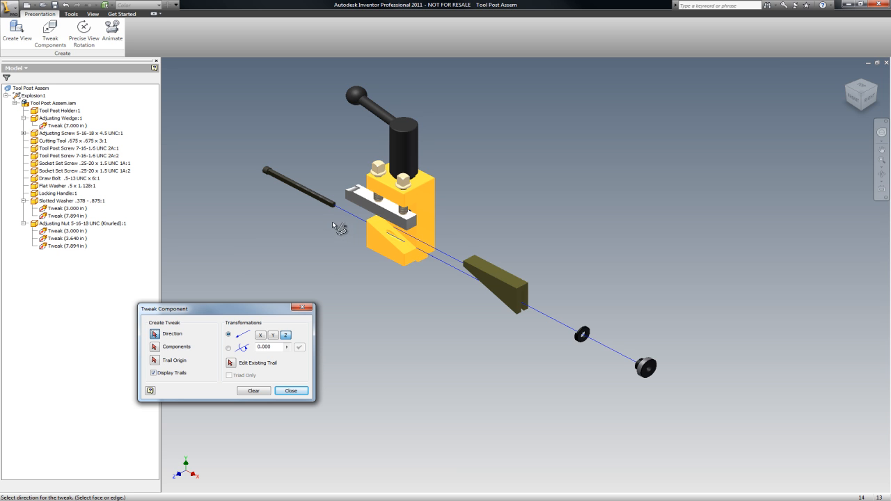
left_click(407, 129)
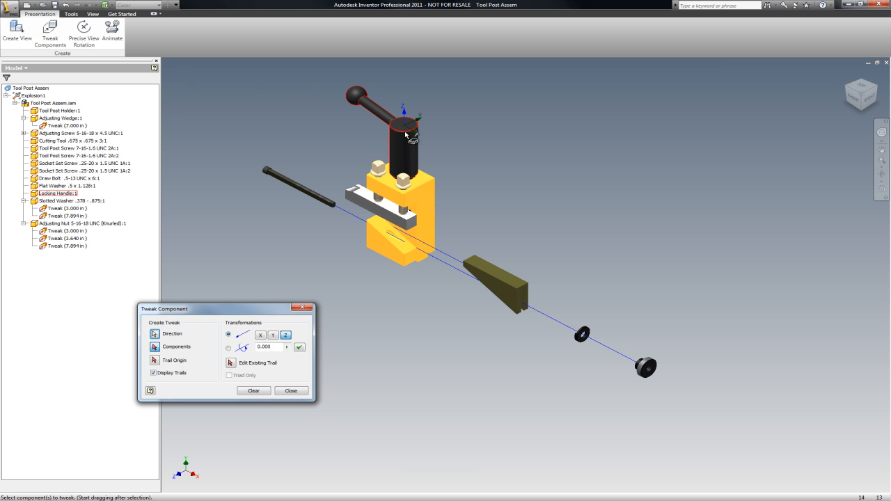
left_click(417, 165)
left_click_drag(417, 164, 418, 113)
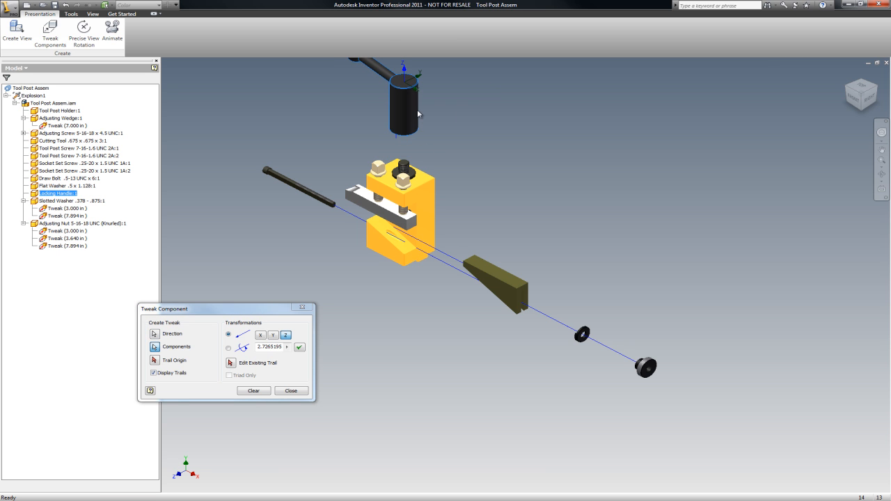
Add the flat washer and the first tool post screw in turn to the upward tweak, moving about 2.92 in and 2.38 in
left_click_drag(417, 179, 395, 129)
left_click(380, 167)
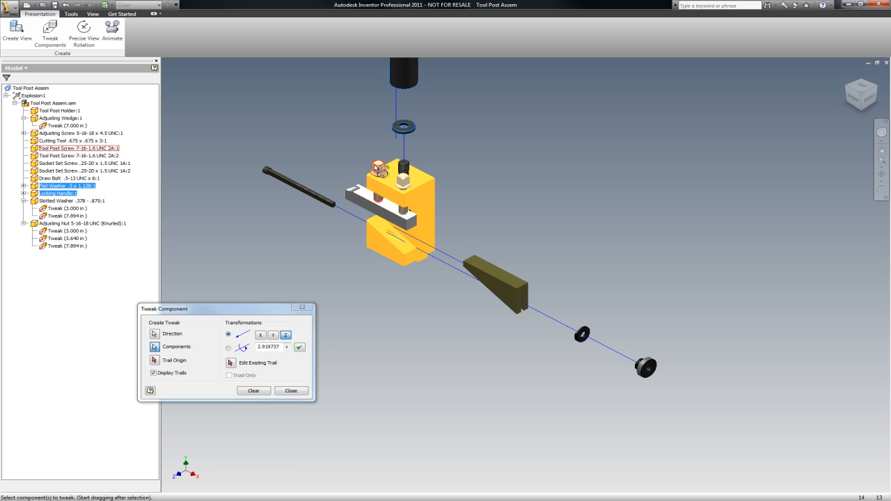
left_click_drag(379, 167, 379, 121)
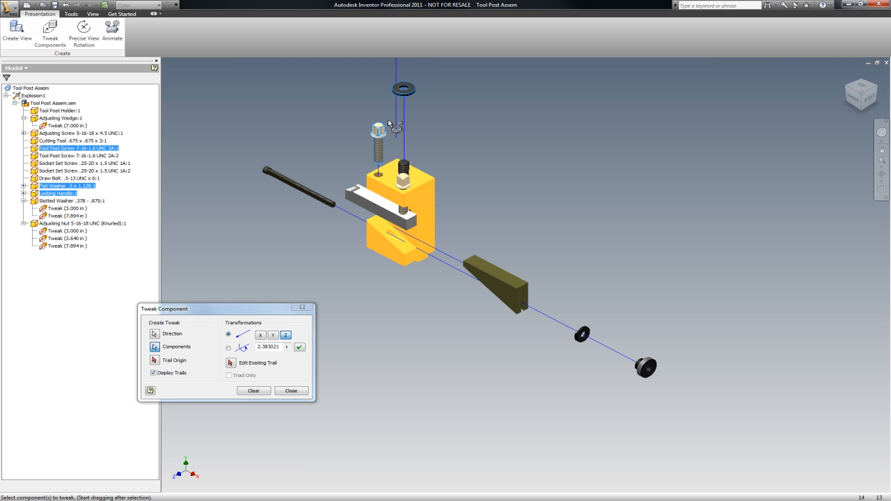
Add the second tool post screw to the selection, tweak the selected parts upward about 3.69 in, and finish tweaking components
left_click(406, 183)
left_click_drag(406, 182, 409, 106)
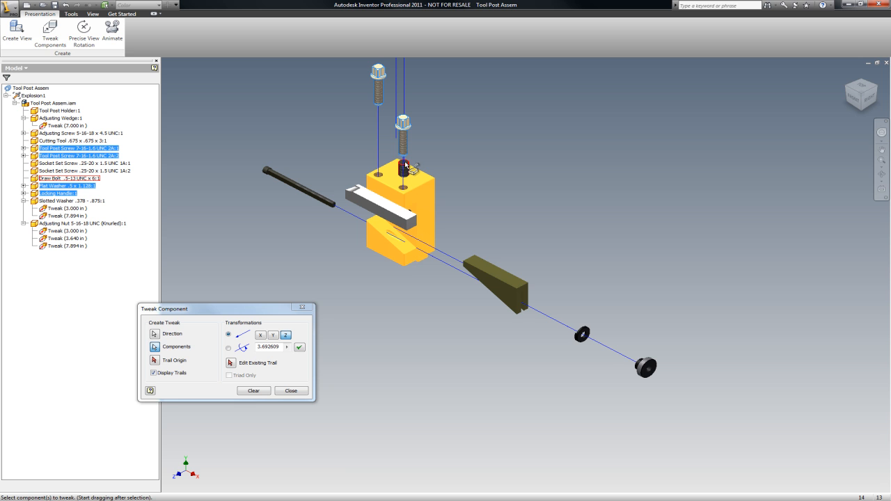
mouse_move(405, 165)
left_mouse_down()
mouse_move(406, 174)
mouse_move(407, 165)
left_mouse_up()
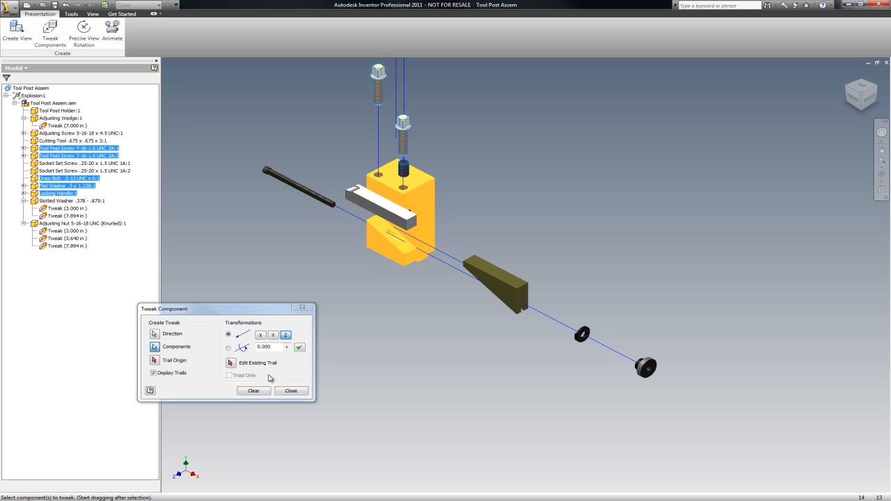
left_click(255, 394)
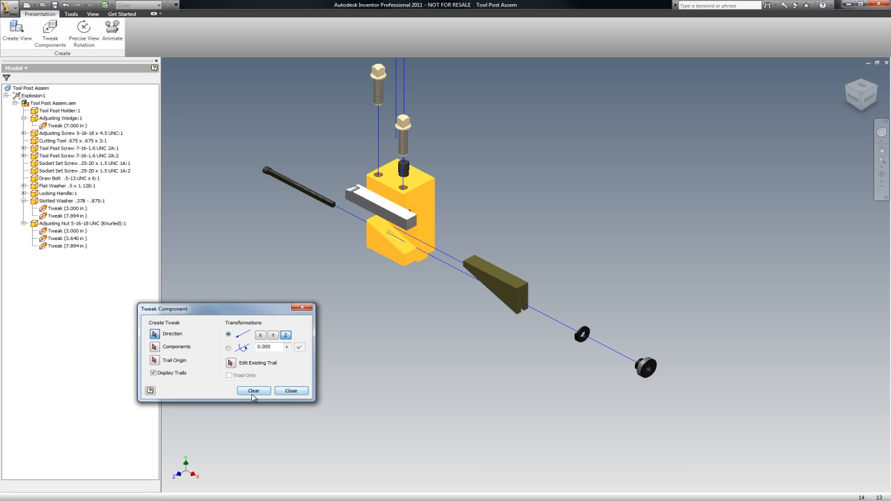
left_click(291, 390)
Play the explosion animation forward and in reverse to review the motion of the handle, flat washer and tool post screws
scroll(400, 369, "up", 3)
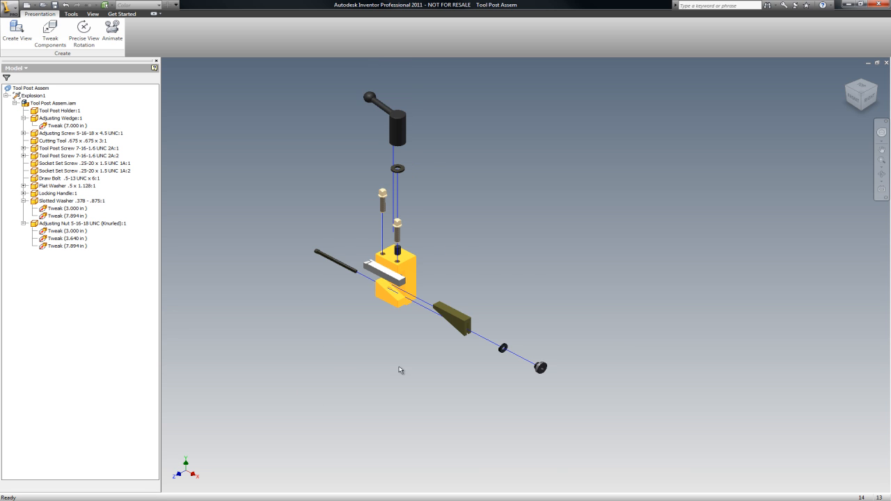
left_click(112, 31)
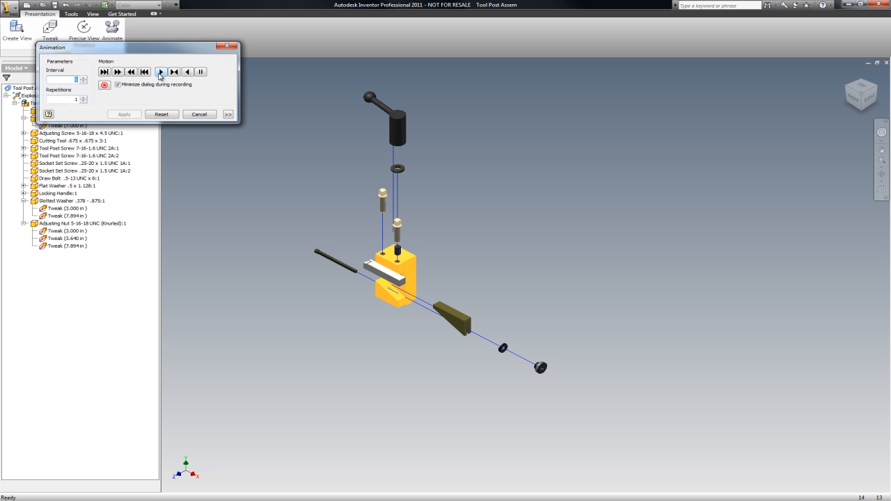
left_click(160, 72)
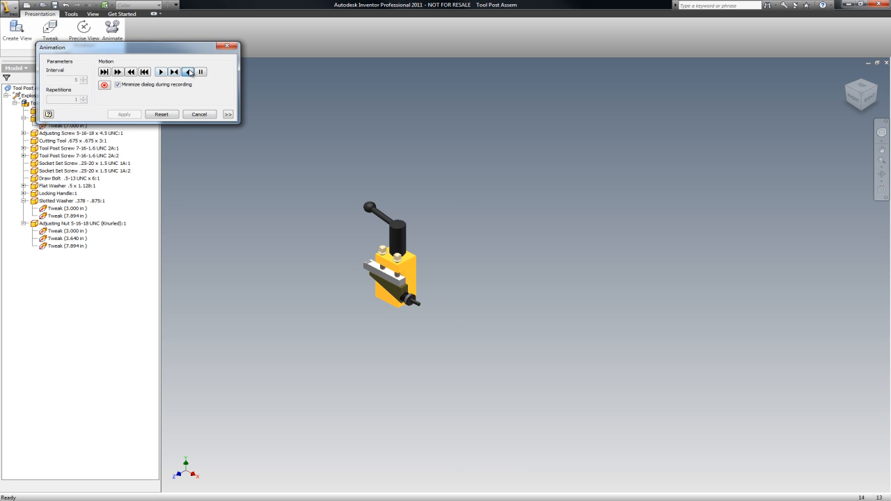
left_click(190, 71)
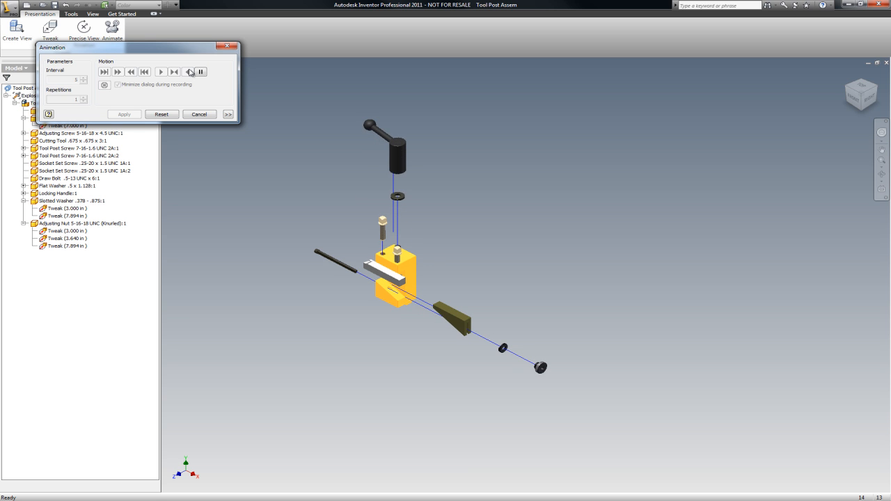
left_click(226, 46)
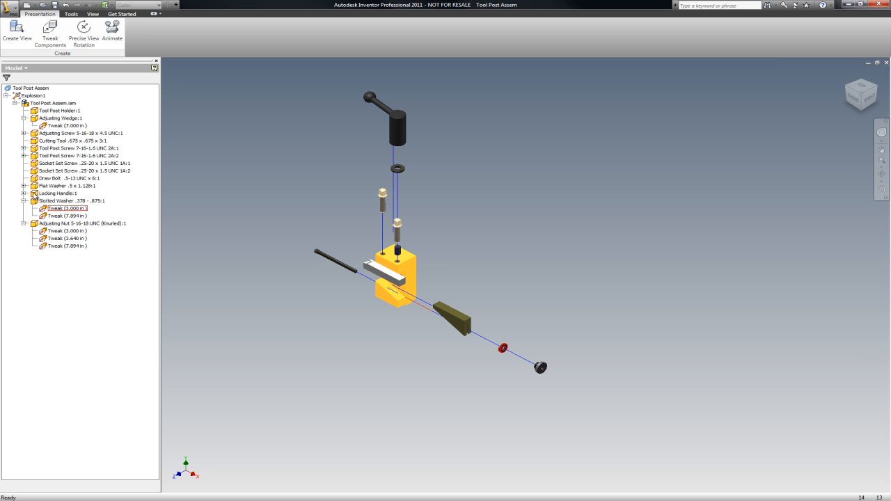
Expand all browser entries and set the locking handle's four tweaks to 2.5, 3, 2.5 and 3.5 in, in listed order
right_click(142, 193)
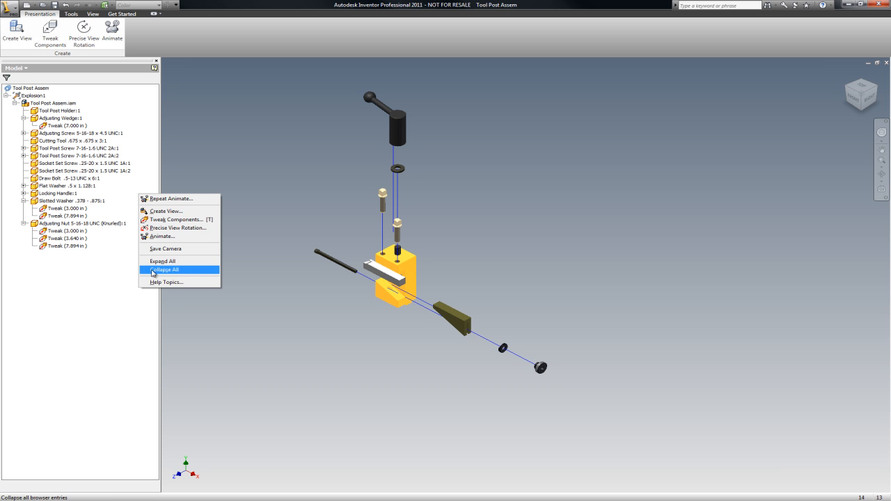
left_click(167, 262)
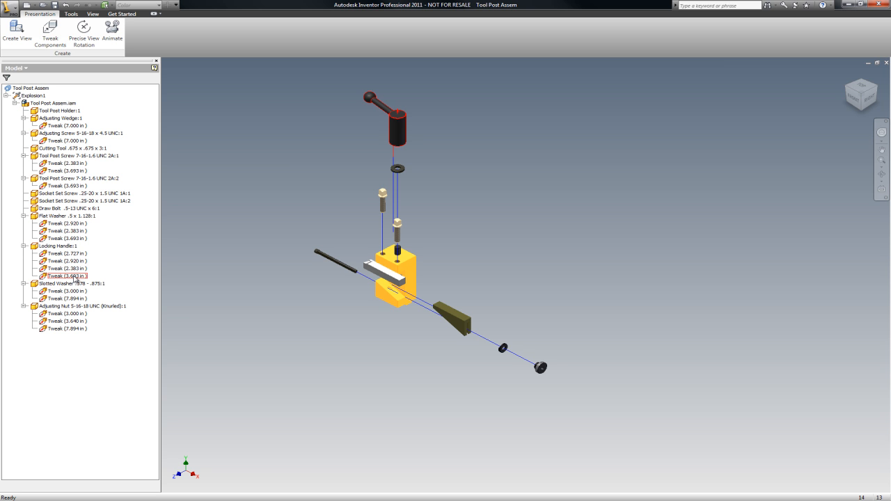
left_click(71, 255)
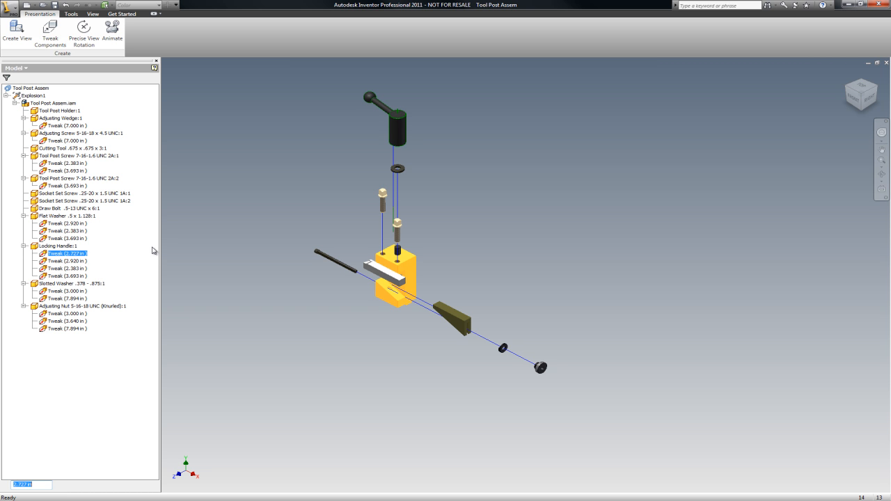
key("Return")
left_click(69, 261)
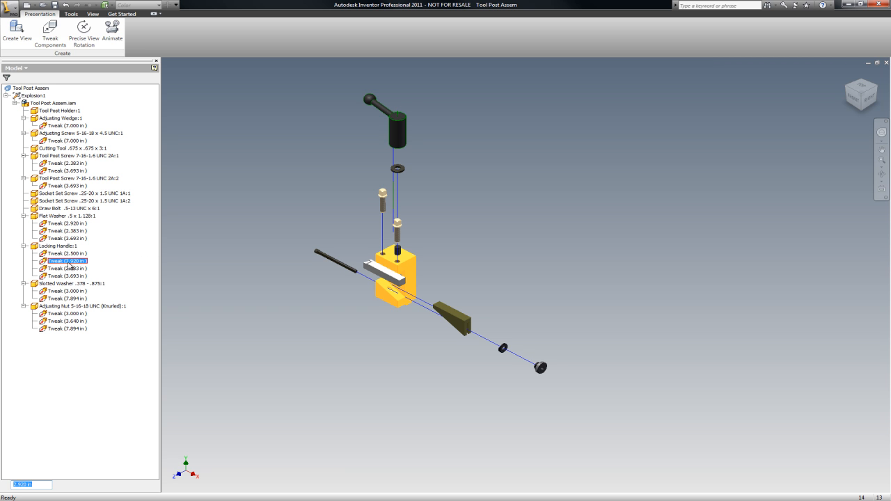
key("Return")
left_click(78, 269)
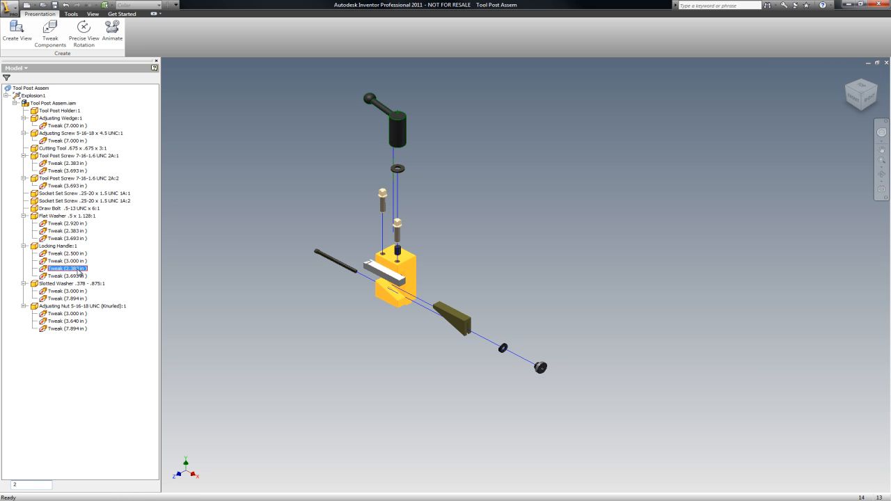
key("Return")
left_click(77, 276)
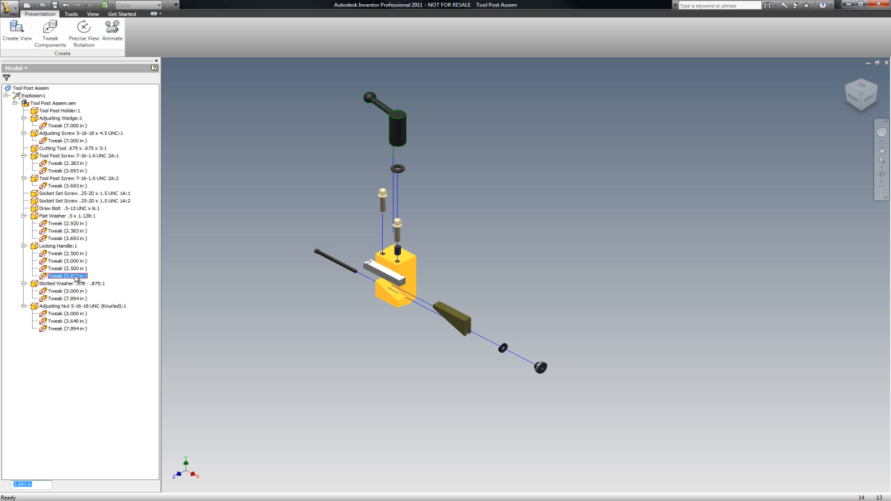
type("3.5")
key("Return")
Replay the explosion animation forward and in reverse with the edited locking handle tweaks, and close it
left_click(112, 29)
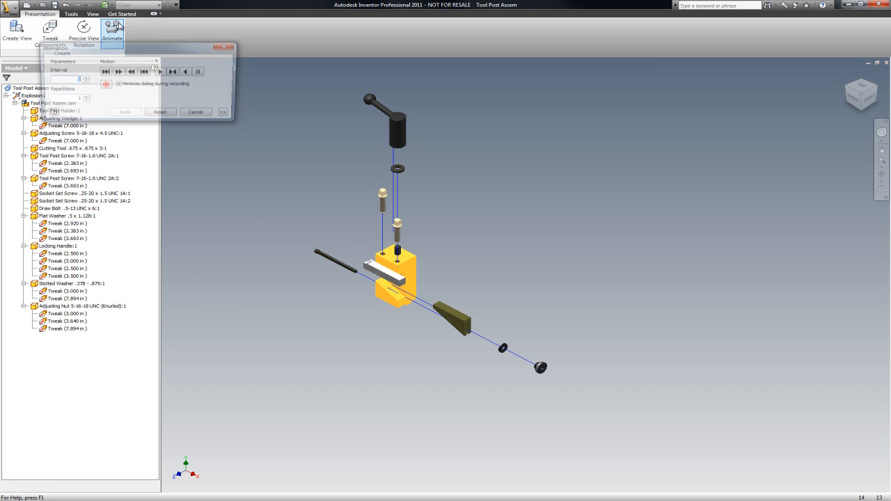
left_click(163, 74)
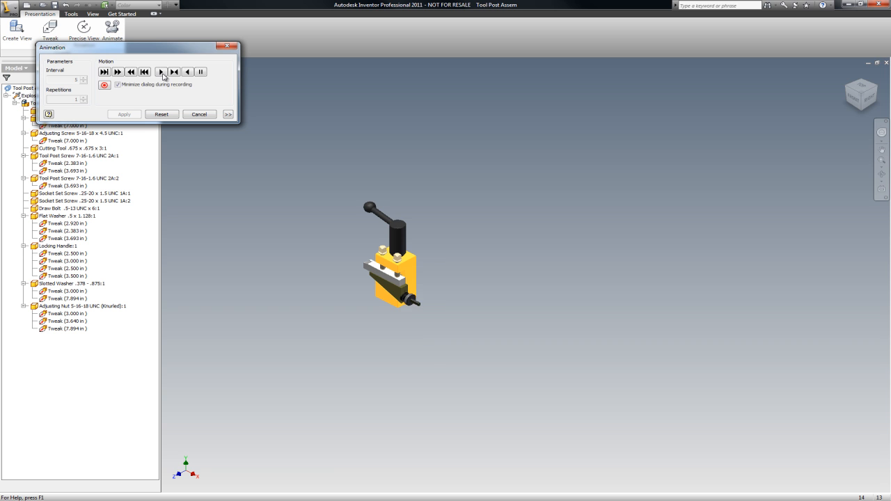
left_click(188, 73)
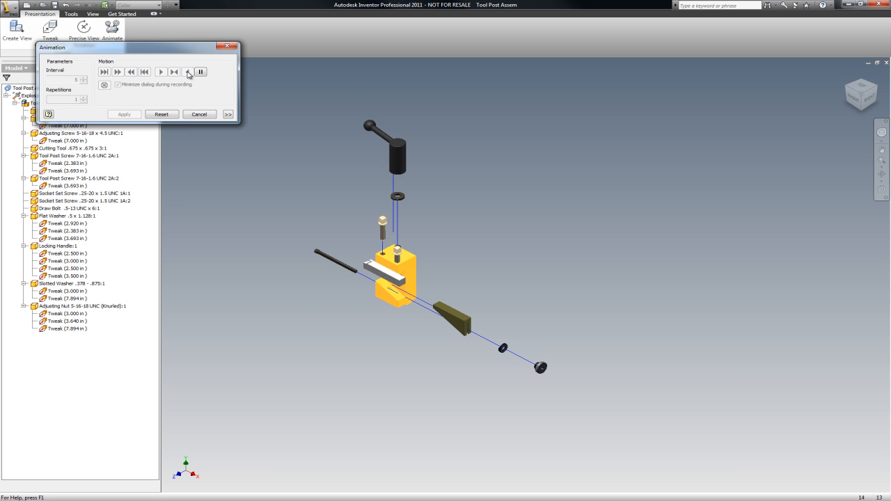
left_click(226, 46)
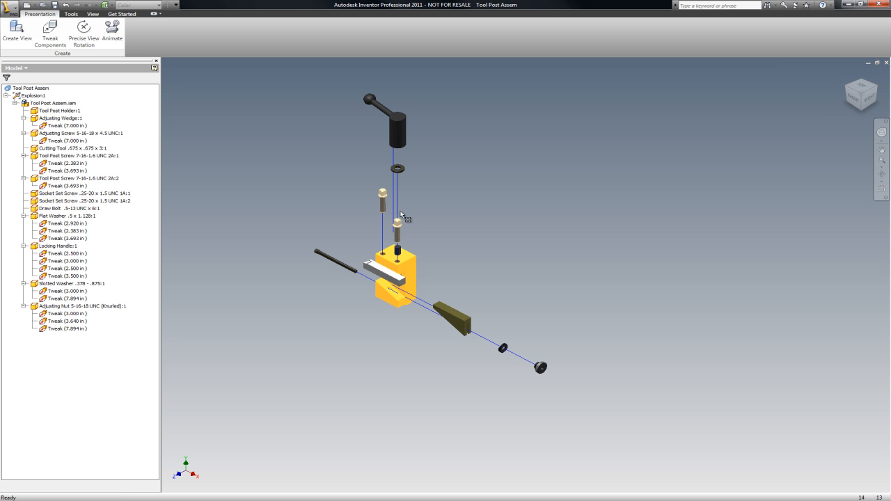
Turn off the visibility of the knurled adjusting nut's three tweak trails
left_click(65, 329)
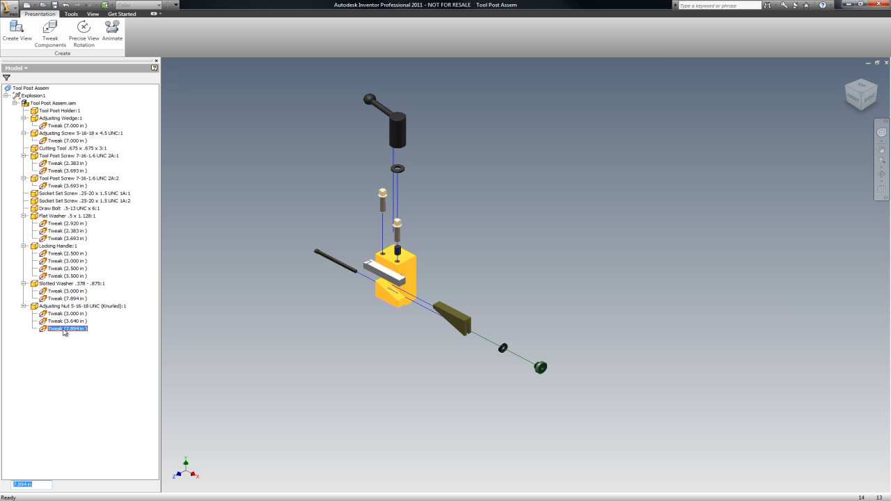
right_click(66, 331)
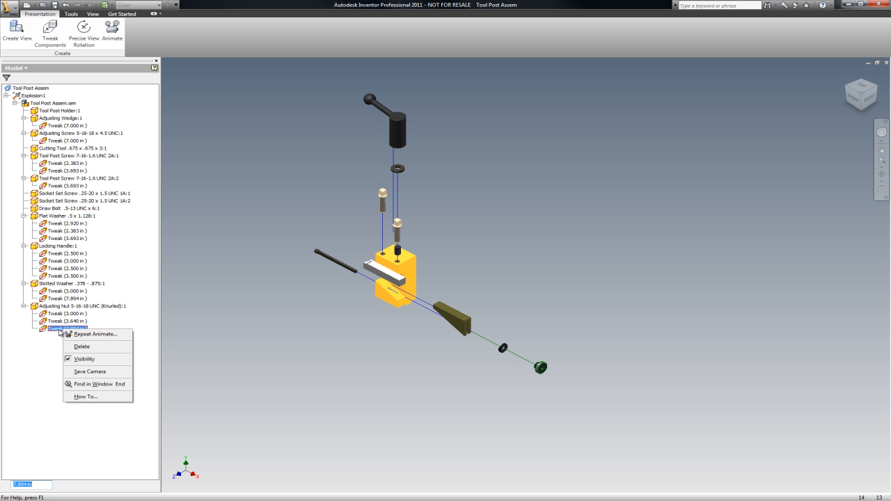
left_click(68, 360)
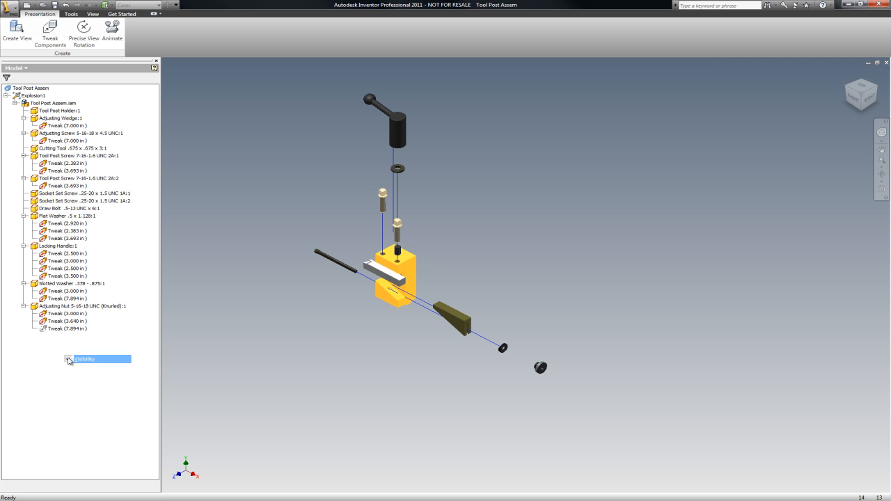
right_click(73, 322)
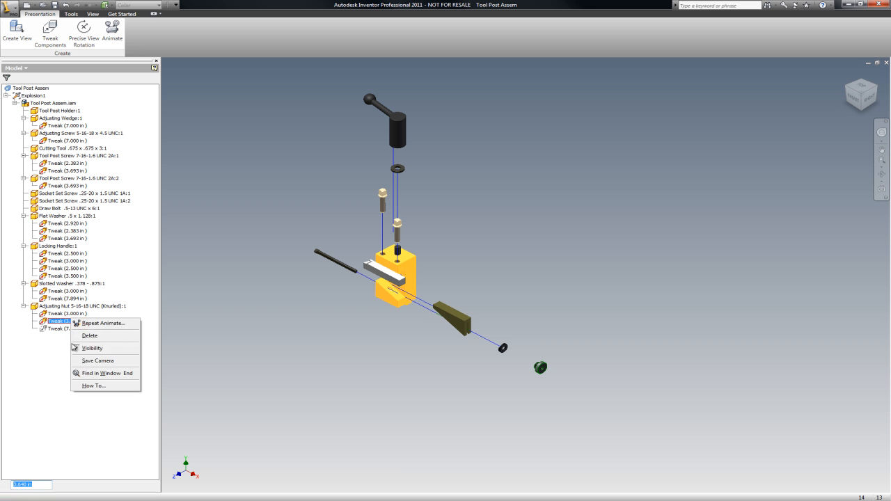
left_click(74, 348)
right_click(71, 317)
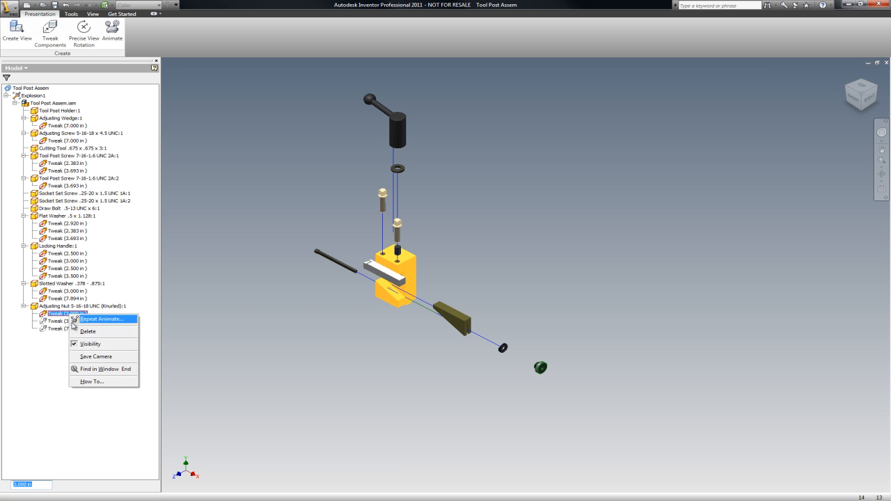
left_click(77, 345)
Turn off the visibility of the slotted washer's two tweak trails
right_click(62, 299)
left_click(74, 329)
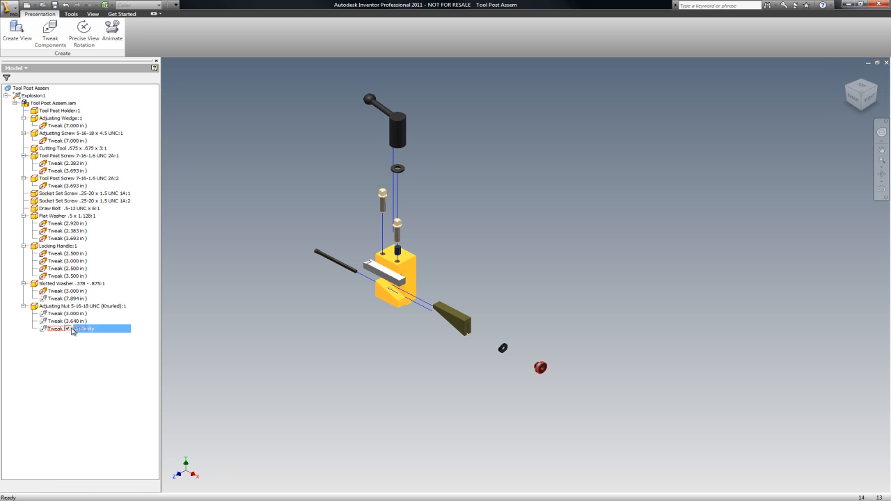
left_click(70, 291)
right_click(70, 294)
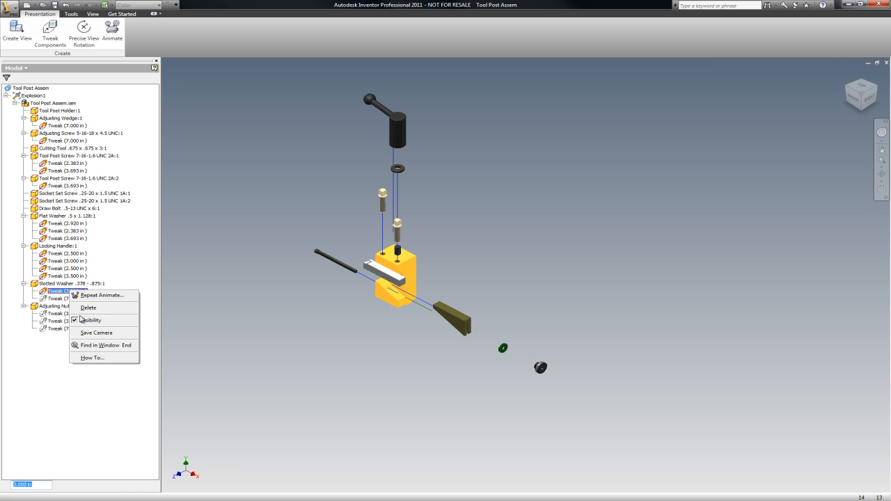
left_click(81, 322)
Turn off the visibility of the locking handle's four tweak trails
left_click(78, 276)
right_click(78, 277)
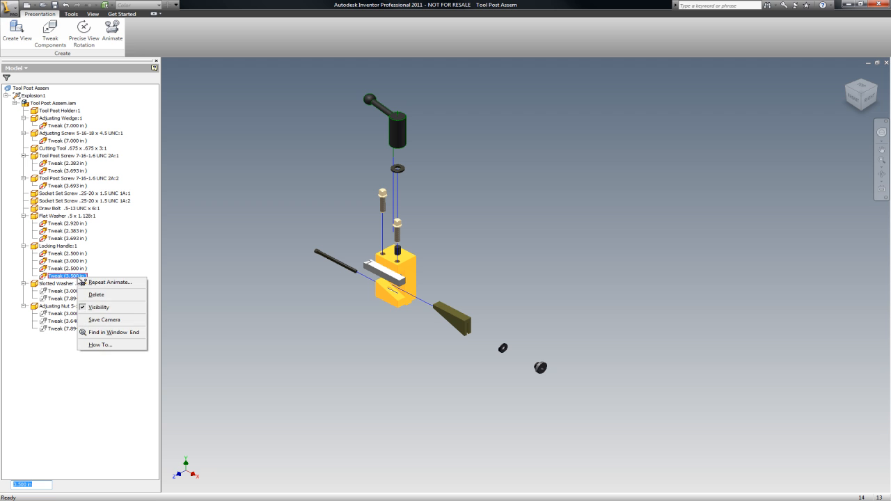
left_click(83, 307)
left_click(72, 269)
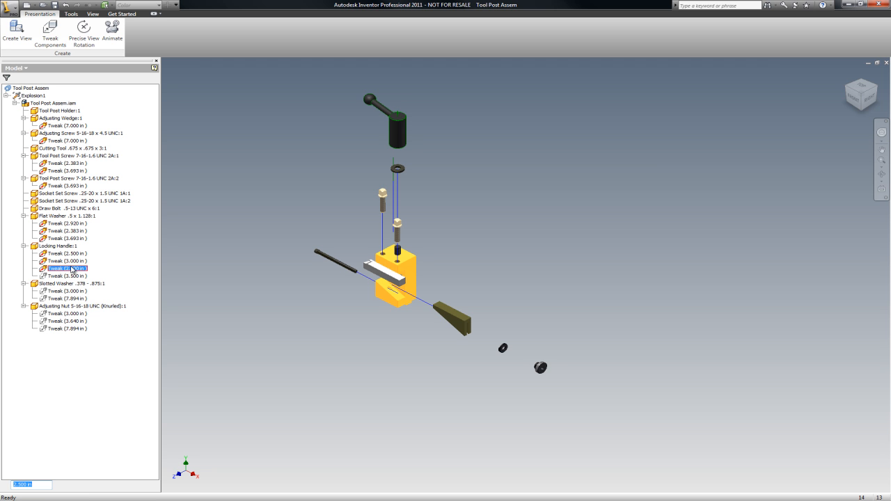
right_click(72, 268)
left_click(85, 296)
left_click(72, 261)
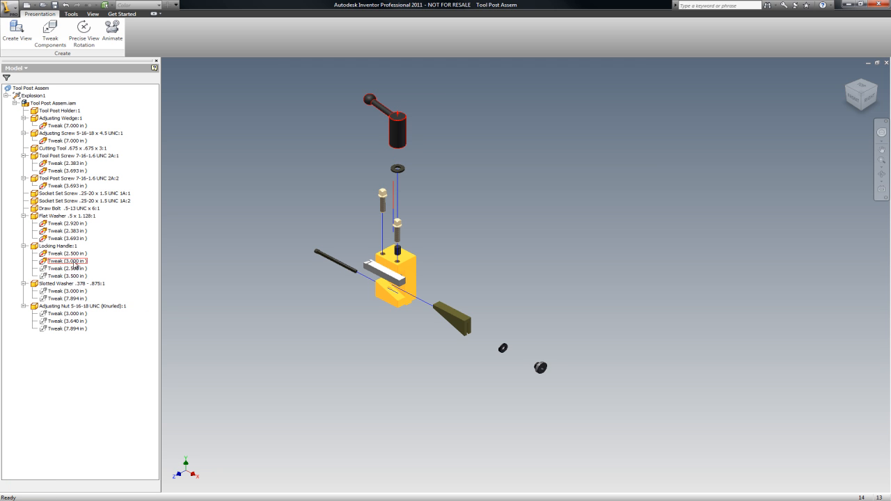
right_click(73, 261)
left_click(80, 291)
left_click(71, 253)
right_click(73, 253)
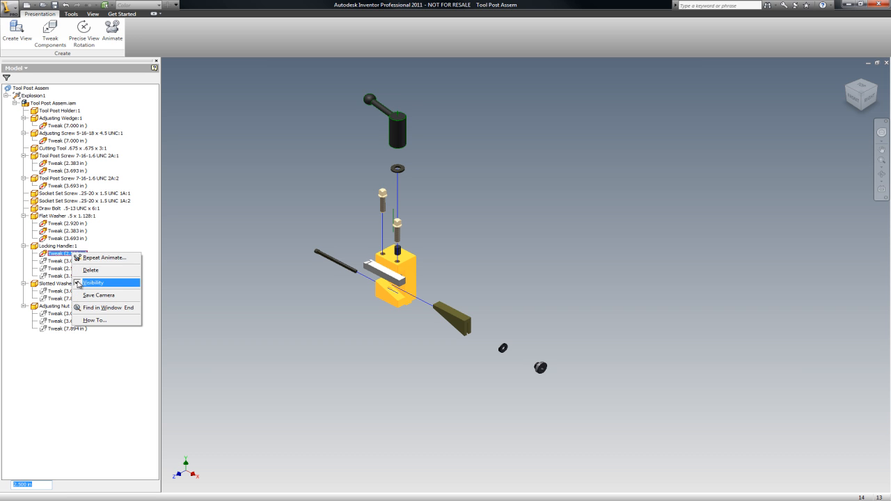
left_click(83, 283)
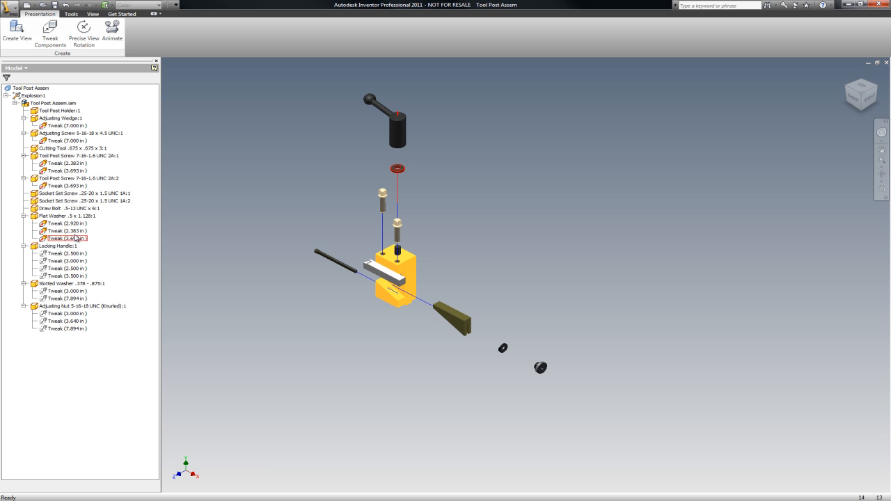
Turn off the visibility of the flat washer's three tweak trails
left_click(70, 240)
right_click(70, 240)
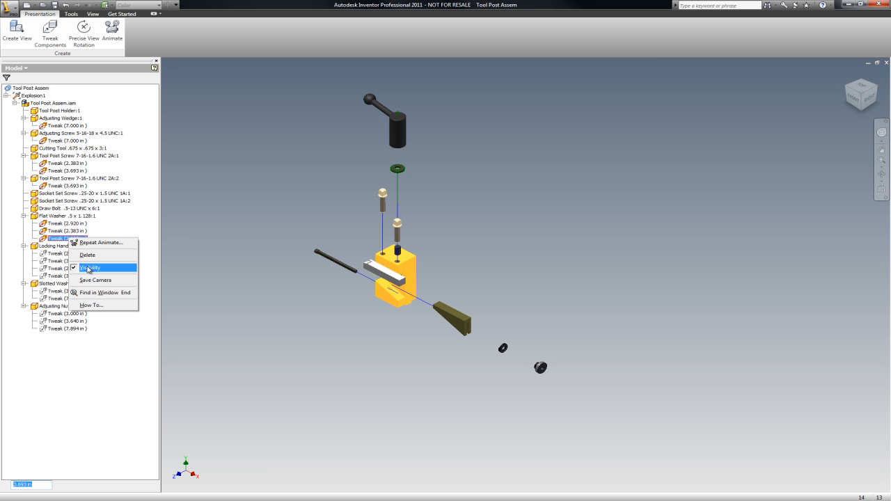
left_click(88, 268)
left_click(70, 231)
right_click(70, 231)
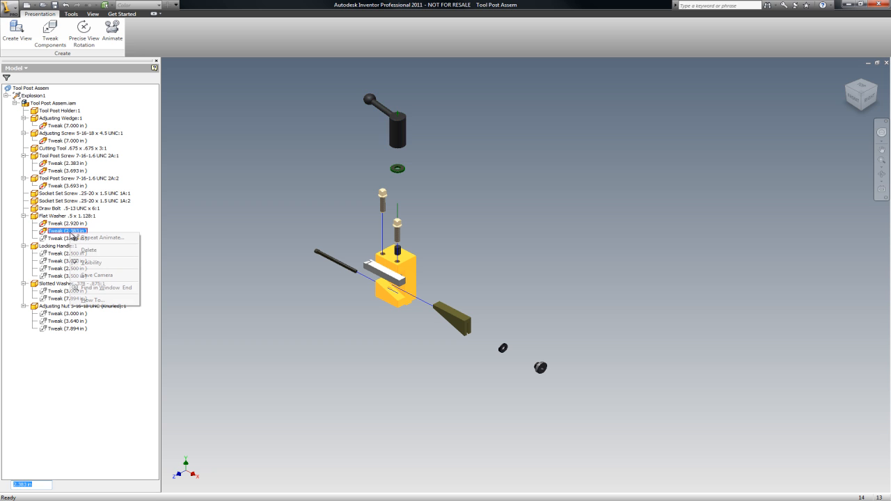
left_click(88, 263)
left_click(70, 223)
right_click(70, 224)
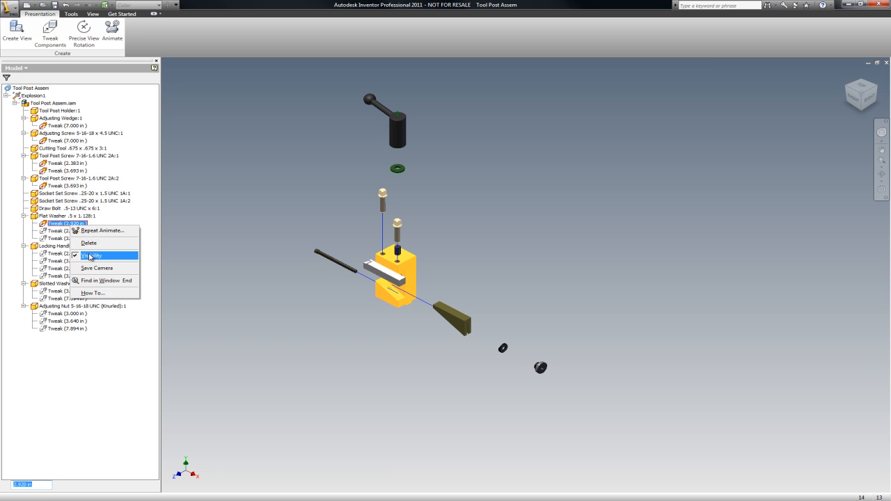
left_click(90, 256)
Turn off the visibility of all three tweak trails on the two tool post screws
left_click(76, 186)
right_click(77, 187)
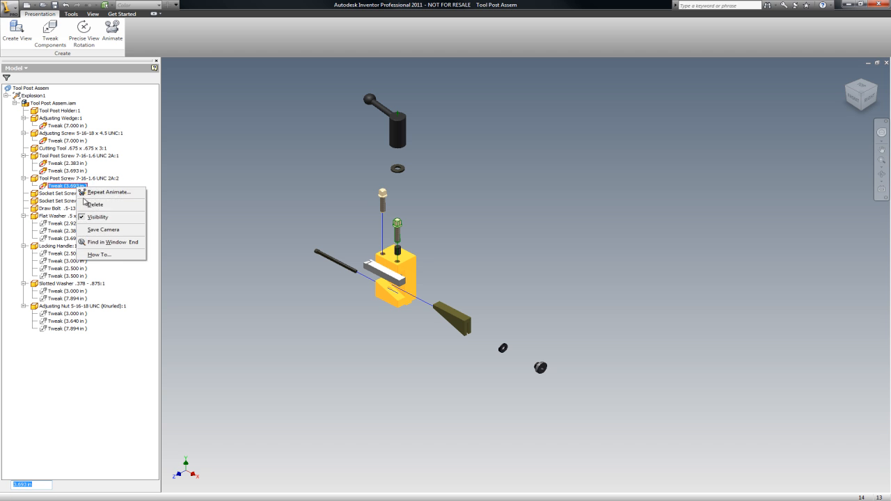
left_click(90, 216)
left_click(70, 171)
right_click(70, 171)
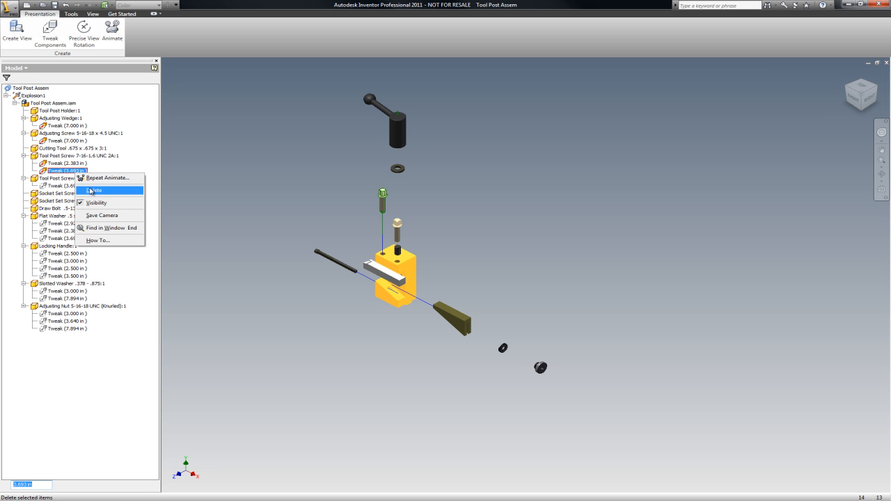
left_click(91, 202)
left_click(71, 163)
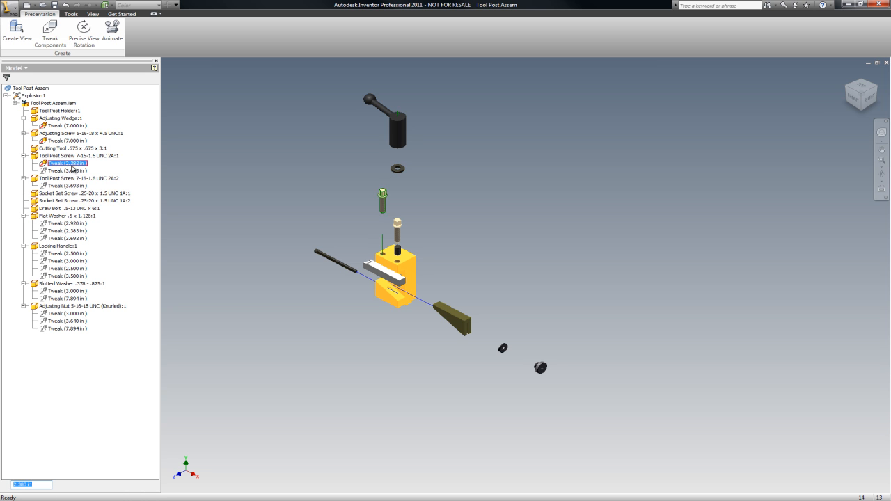
right_click(73, 167)
left_click(90, 196)
Turn off the visibility of the adjusting screw's tweak trail
left_click(69, 141)
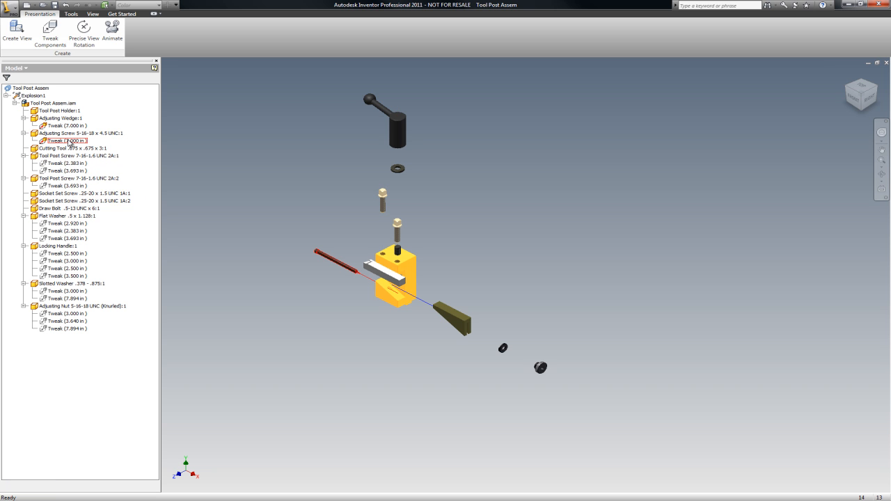
right_click(69, 143)
left_click(90, 170)
Delete the tweak of the adjusting wedge
left_click(57, 127)
right_click(57, 126)
left_click(79, 144)
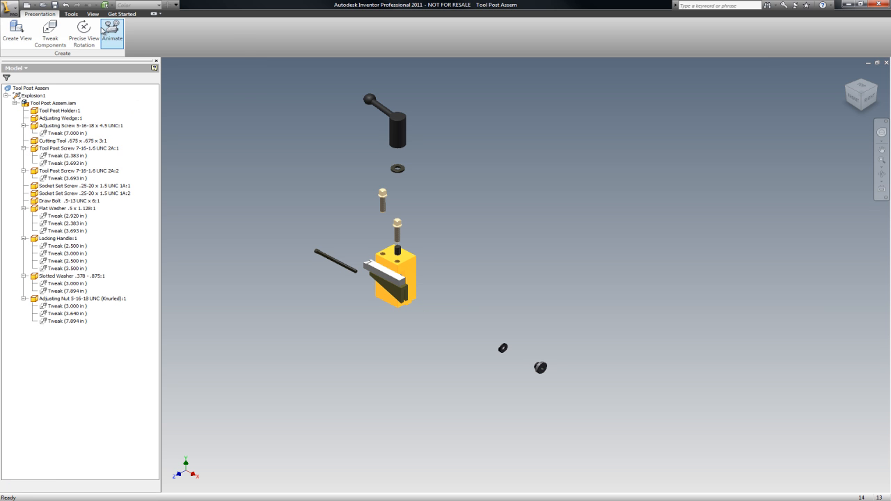
Play the explosion animation forward, in reverse and with auto reverse to check the components' motion, and close it
left_click(109, 36)
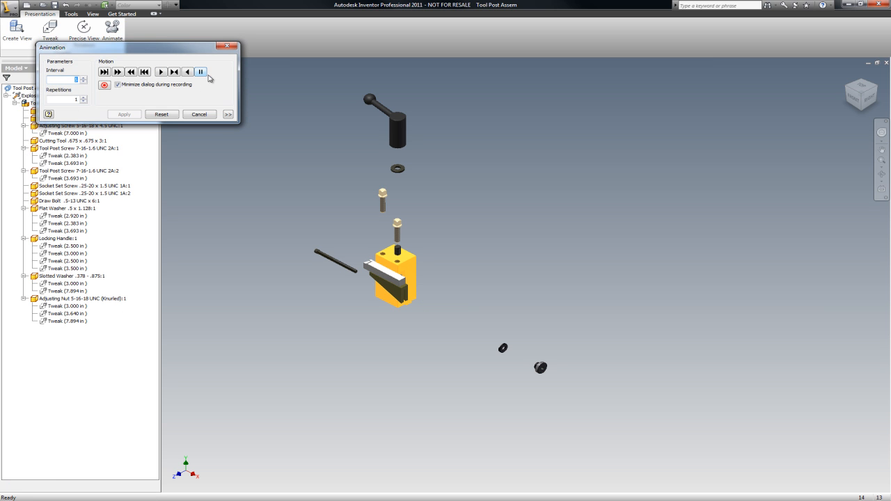
left_click(165, 73)
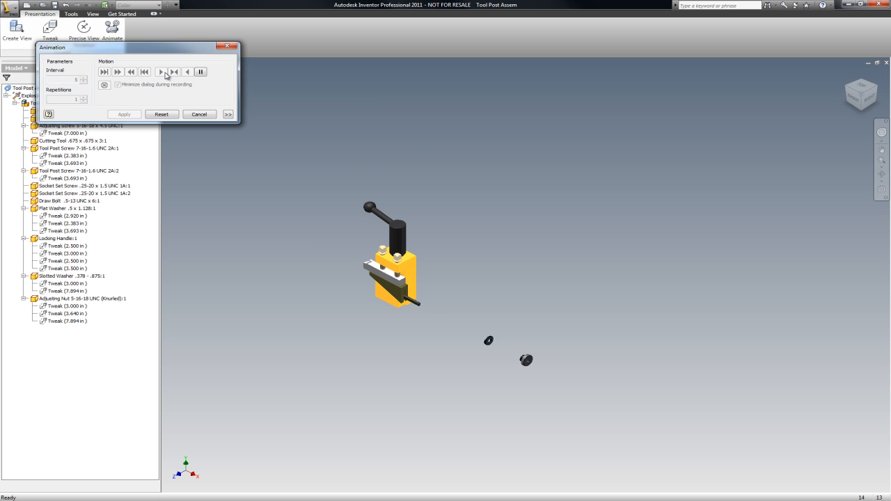
left_click(187, 71)
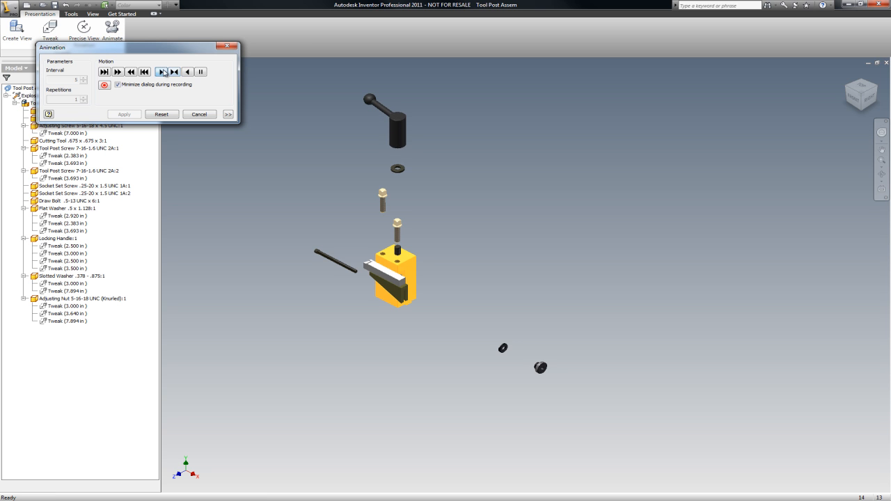
left_click(163, 72)
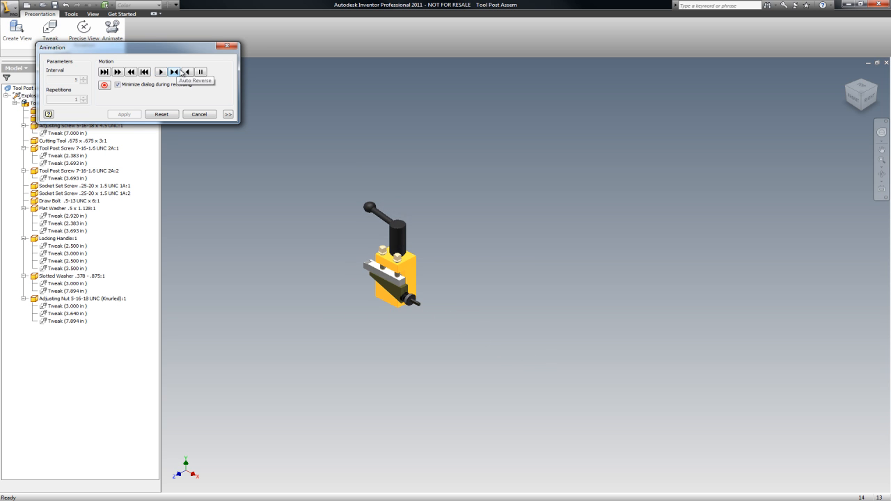
left_click(180, 72)
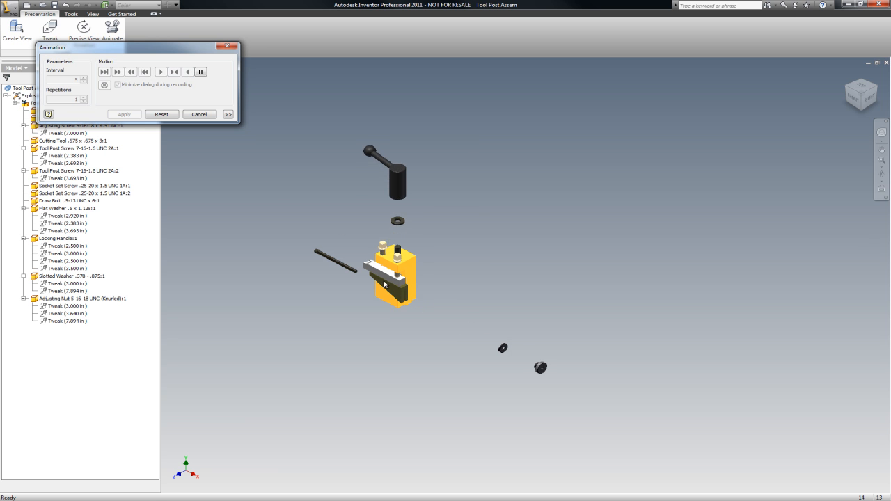
left_click(228, 45)
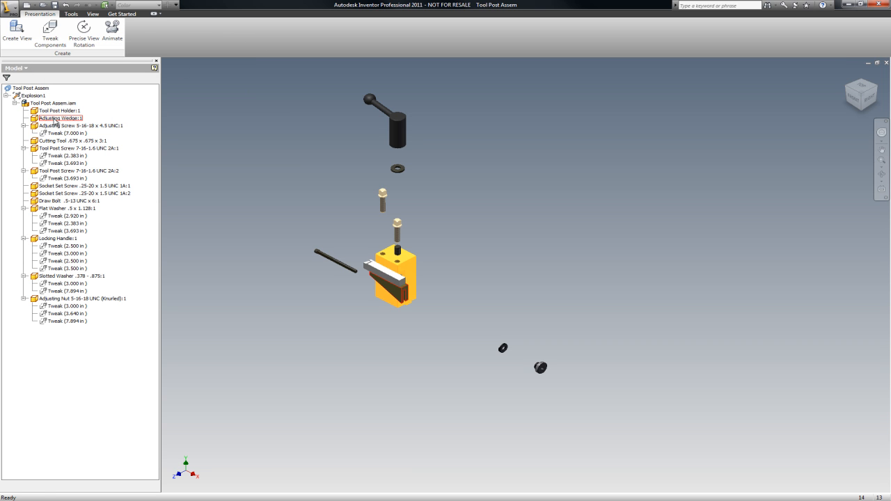
Undo the deletion of the adjusting wedge's tweak
left_click(56, 120)
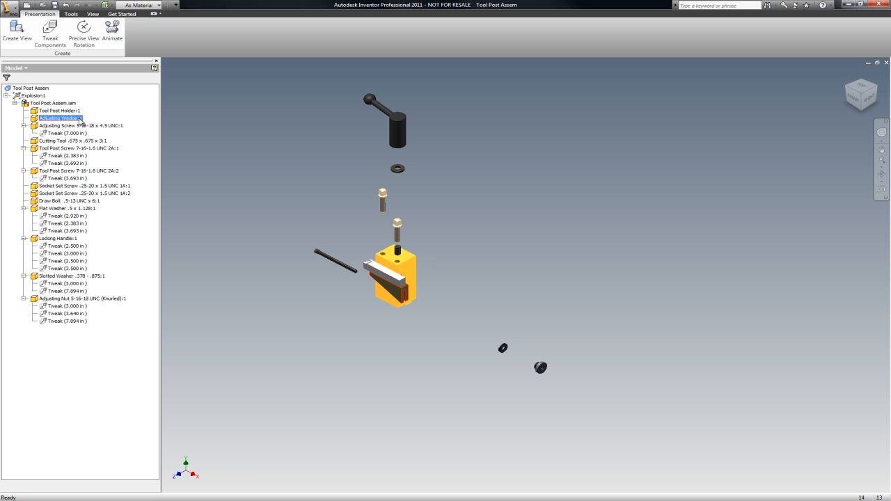
left_click(66, 5)
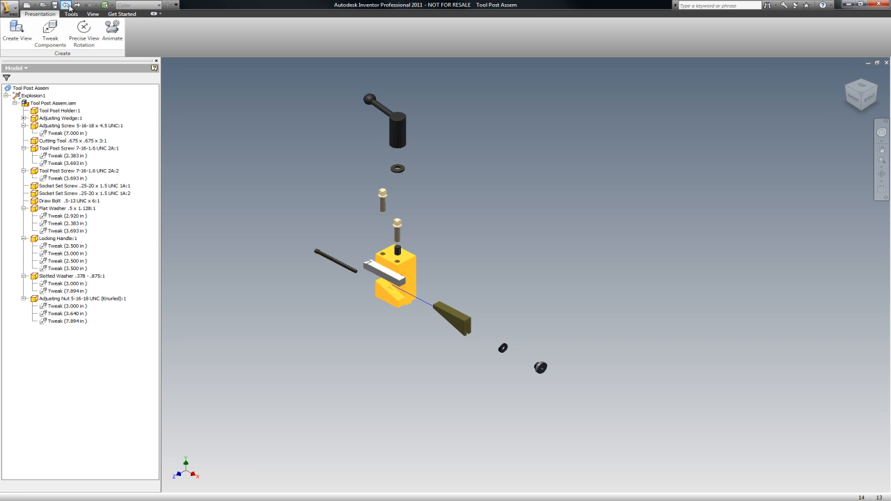
Switch the adjusting screw's tweak trail visibility on and back off
right_click(68, 134)
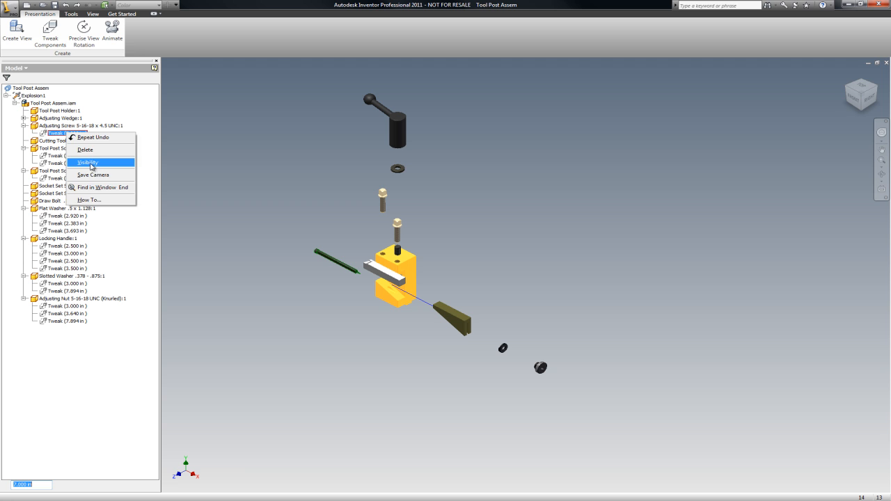
left_click(91, 164)
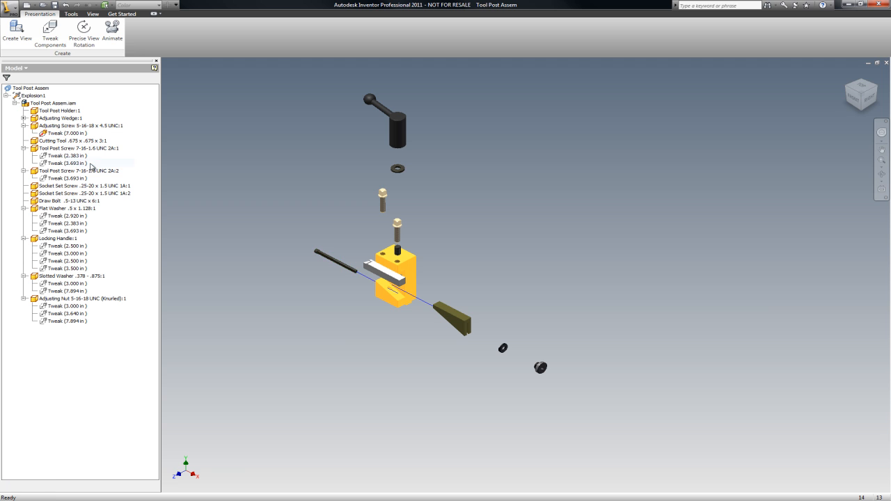
left_click(75, 134)
right_click(75, 133)
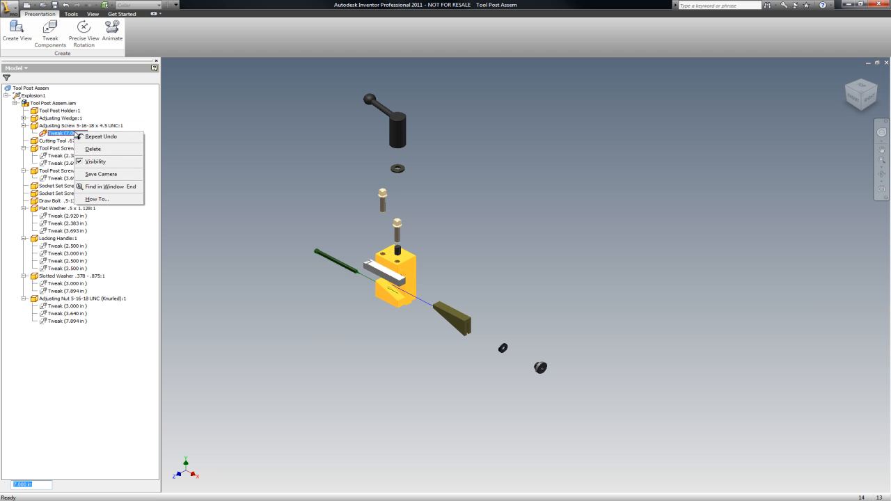
left_click(95, 162)
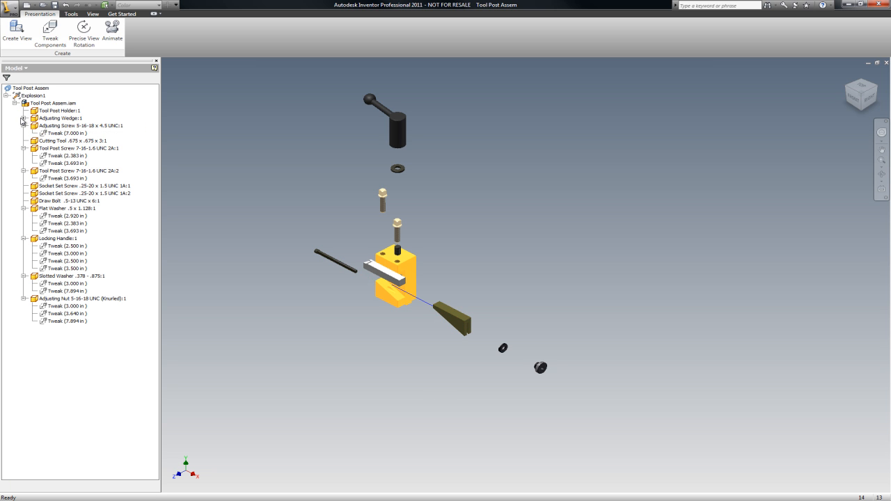
Expand the adjusting wedge in the browser and turn off the visibility of its tweak trail
left_click(24, 118)
left_click(66, 125)
right_click(65, 126)
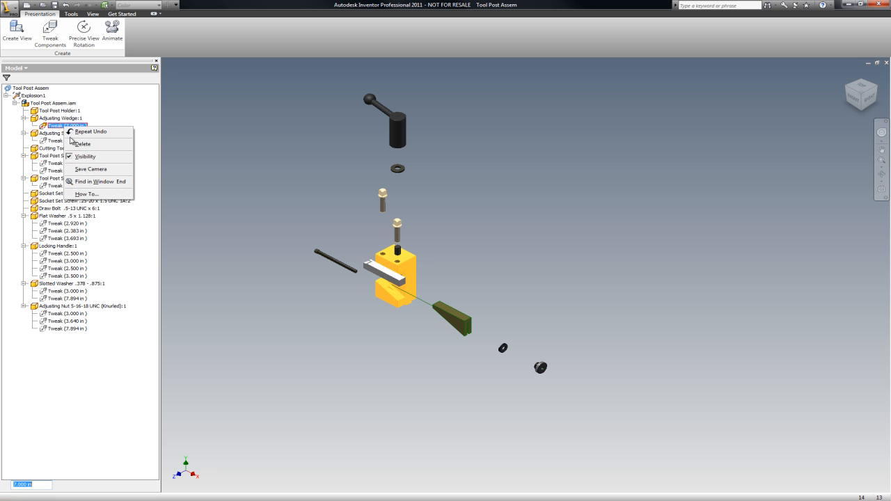
left_click(72, 159)
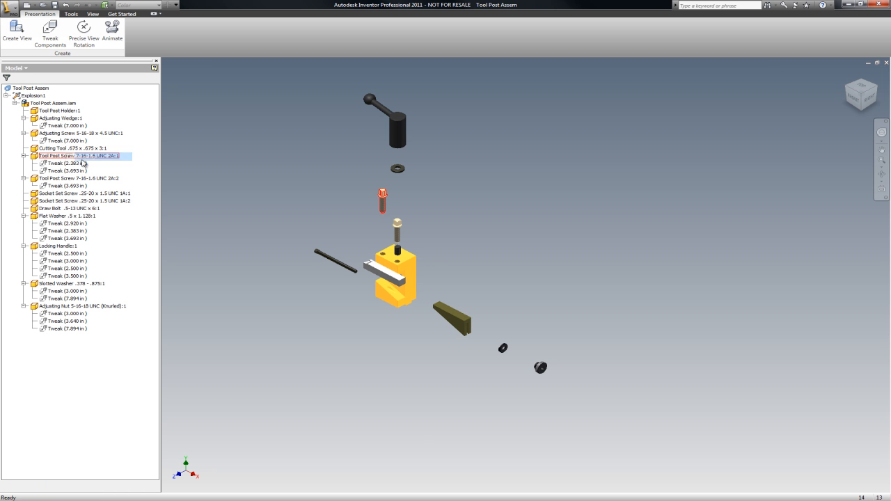
Replay the explosion animation with all tweak trails hidden, and close it
left_click(112, 29)
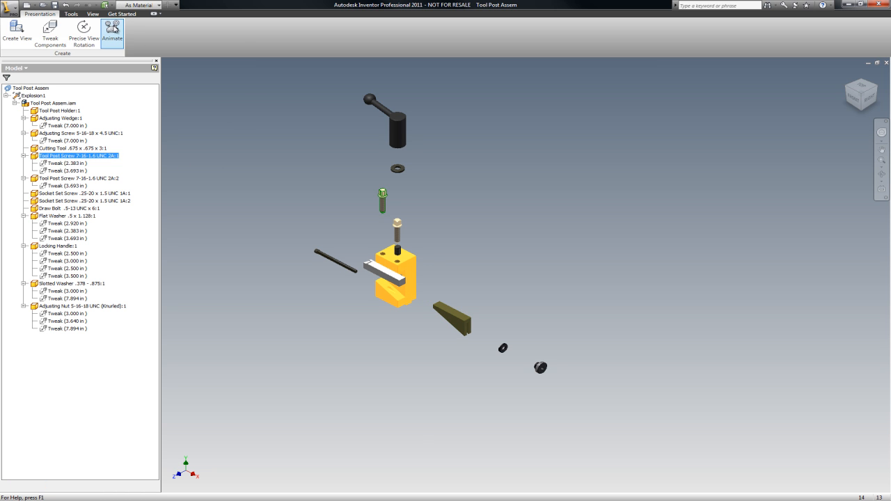
left_click(188, 72)
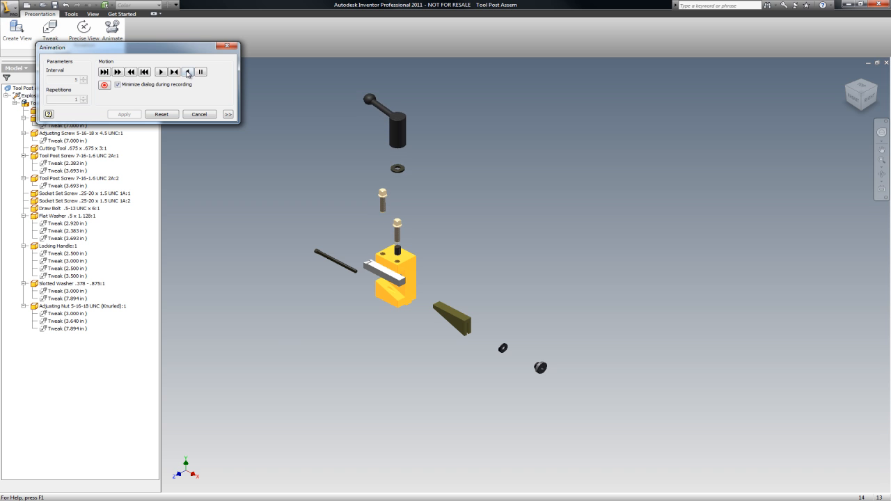
left_click(228, 47)
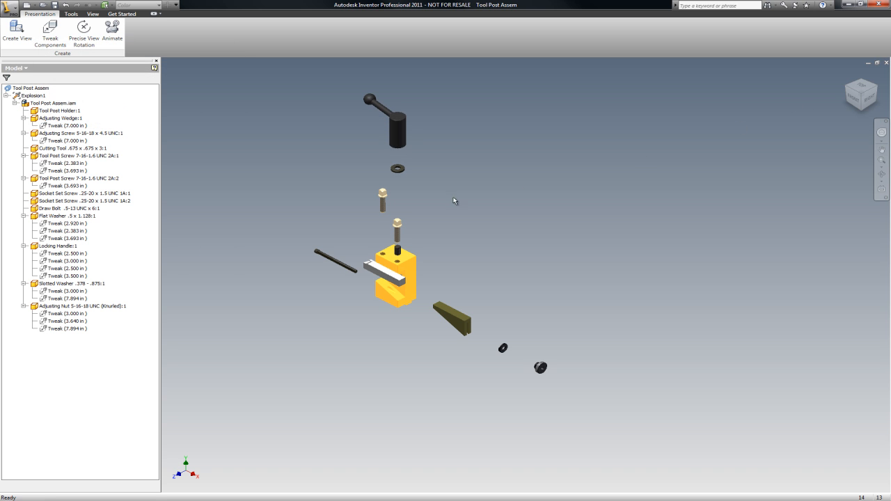
Tweak the cutting tool by -4 in along Z, using its end face as direction and with trail display off
scroll(400, 283, "down", 5)
left_click(50, 33)
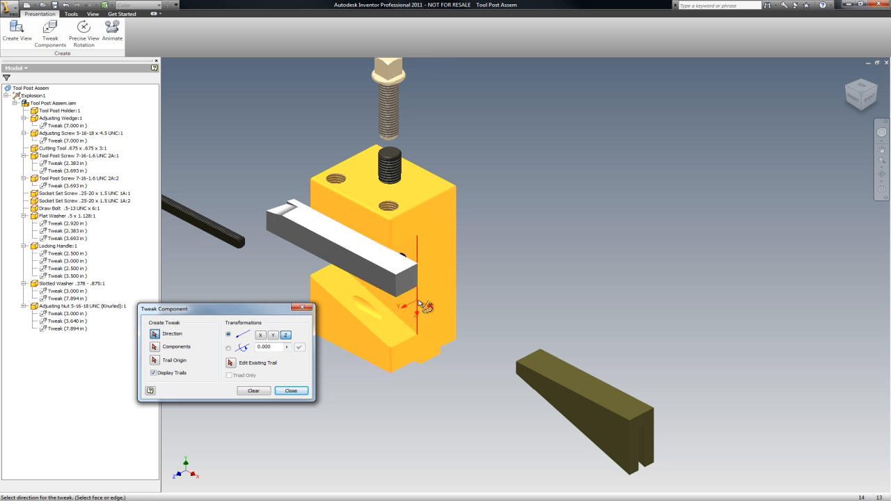
left_click(408, 283)
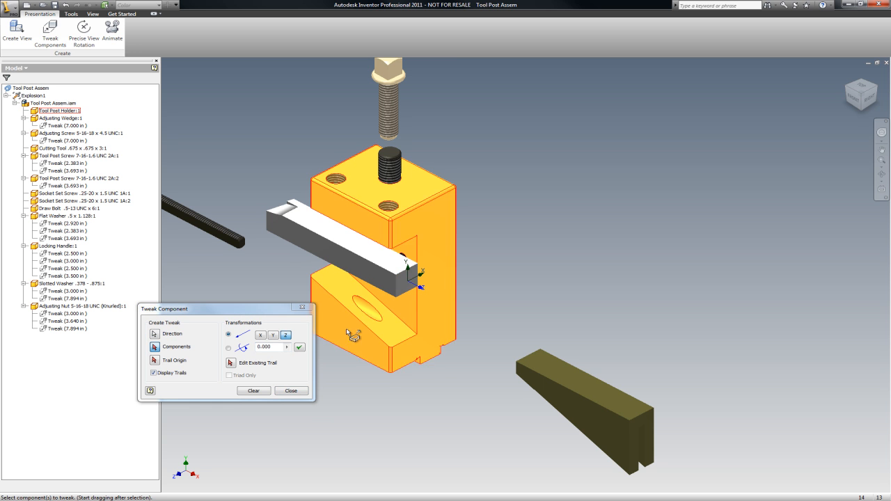
left_click(258, 346)
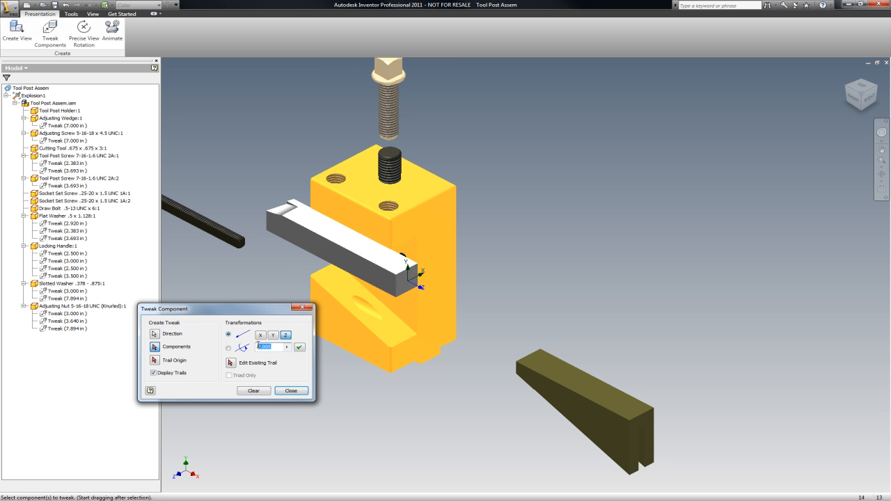
type("-4")
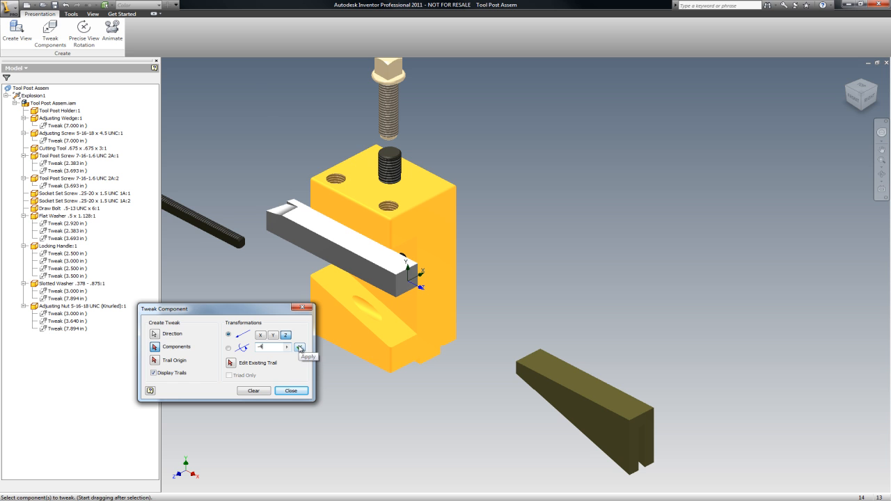
left_click(153, 373)
left_click(300, 348)
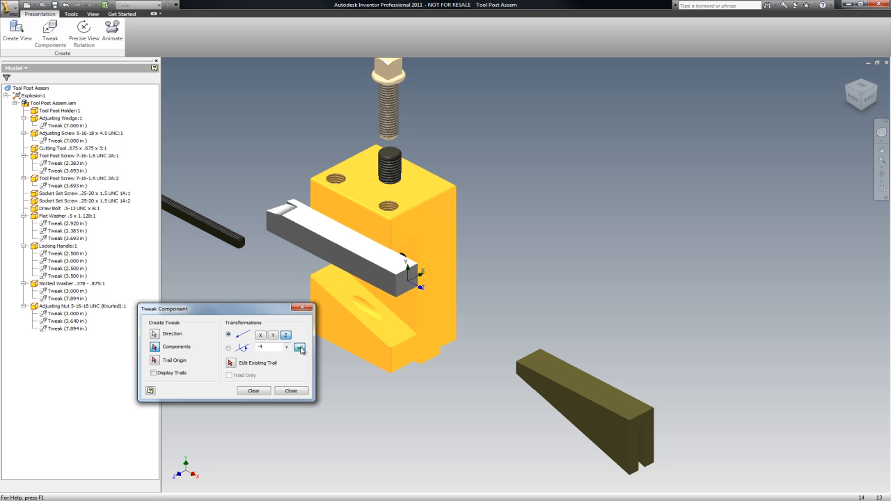
Tweak the Socket Set Screw 1A:1 by 3 in along Z out of the holder's back, using its hex end face as direction
left_click(254, 391)
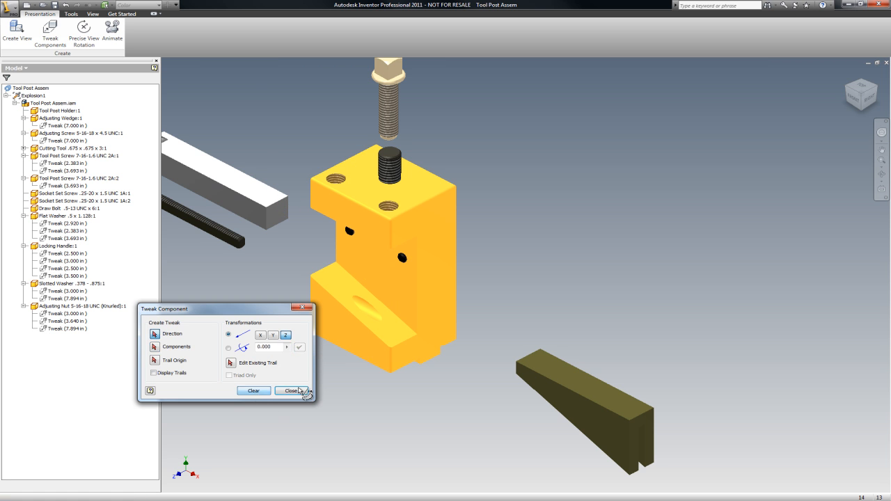
left_click(874, 87)
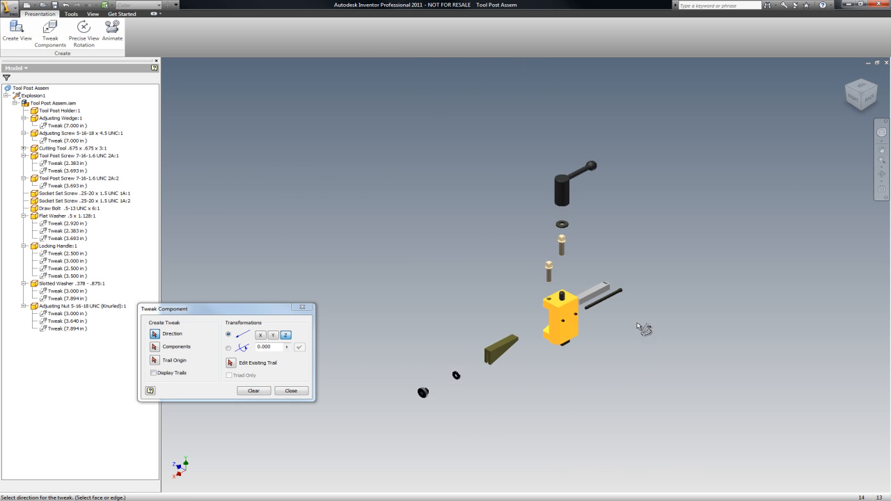
scroll(557, 278, "up", 10)
left_click(513, 277)
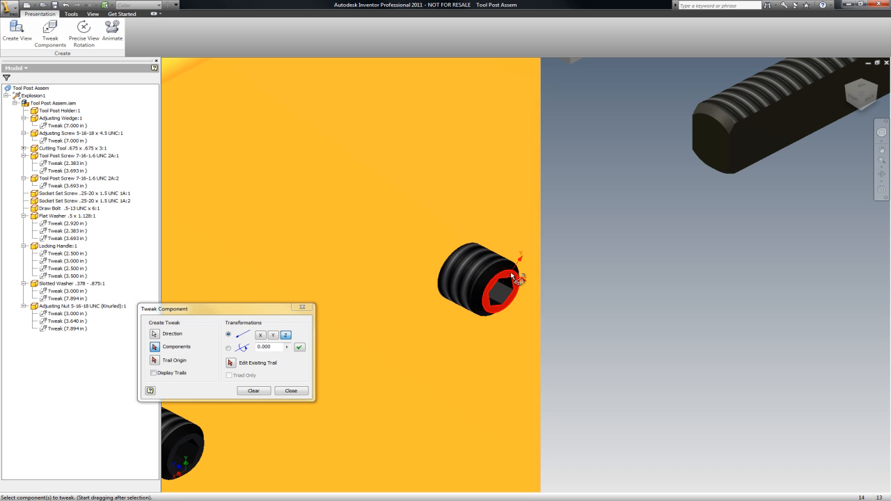
left_click_drag(512, 301, 794, 459)
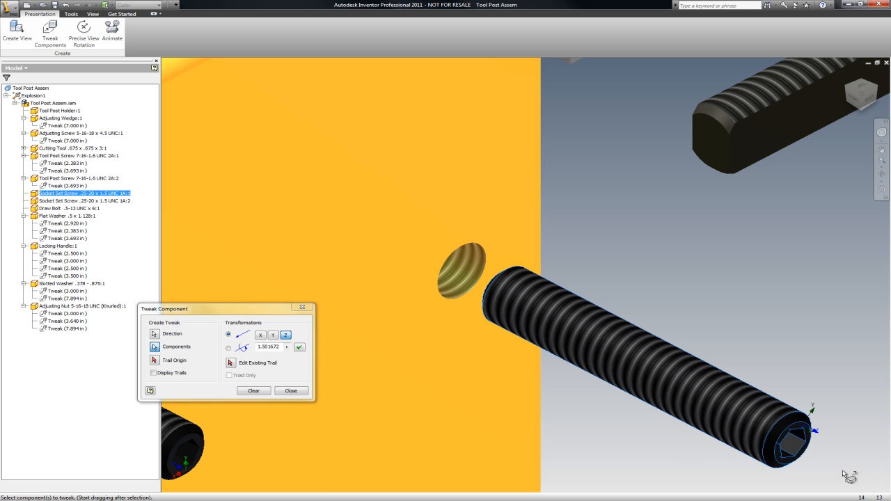
left_click_drag(281, 346, 261, 347)
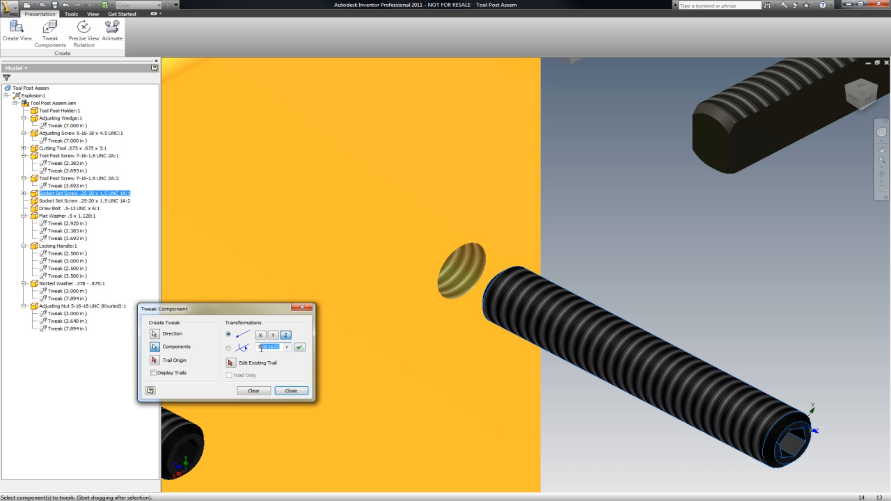
type("3.000")
left_click(300, 347)
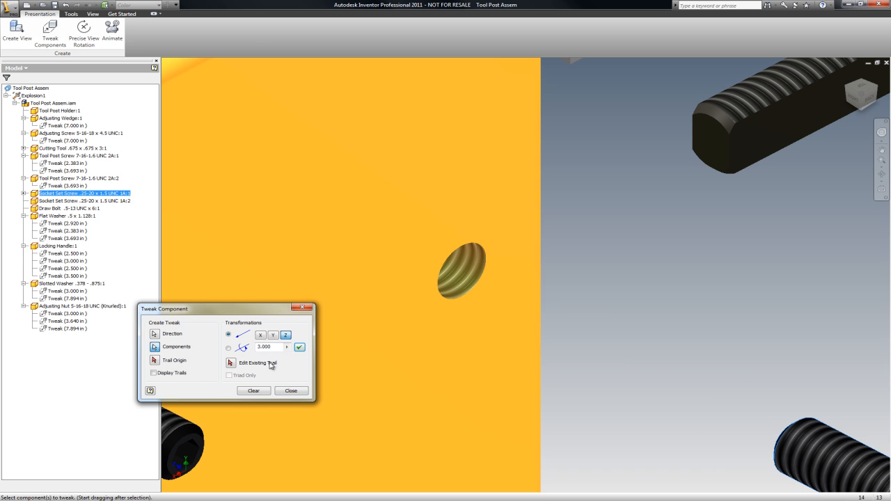
left_click(297, 391)
Try to tweak the Socket Set Screw 1A:2 by 3.5 in along Z, using its hex end face as direction
scroll(587, 282, "up", 5)
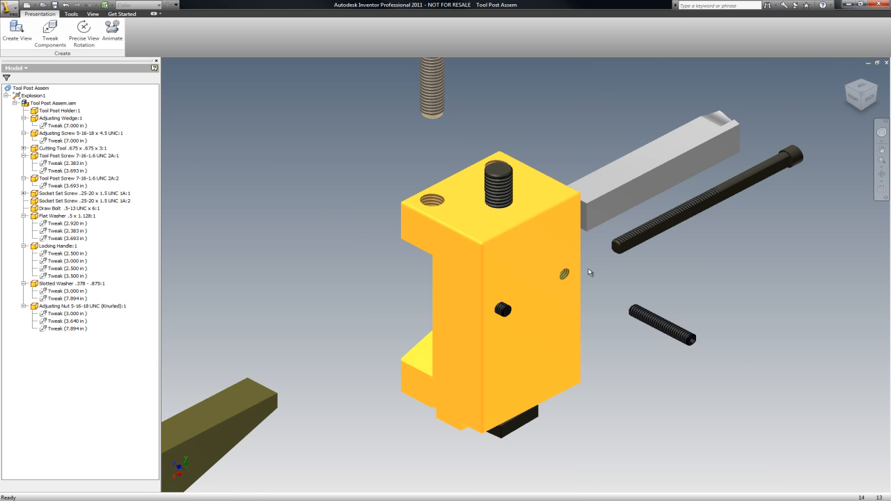
scroll(557, 307, "down", 4)
left_click(50, 31)
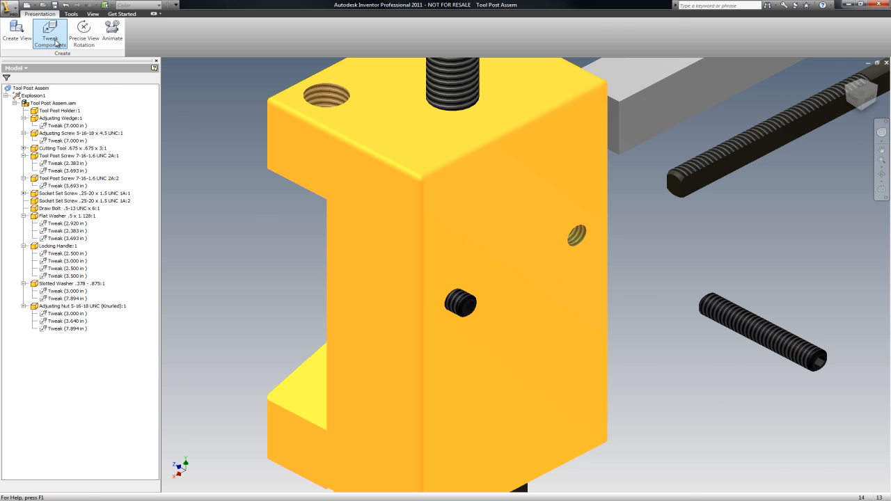
scroll(475, 301, "down", 4)
left_click(471, 297)
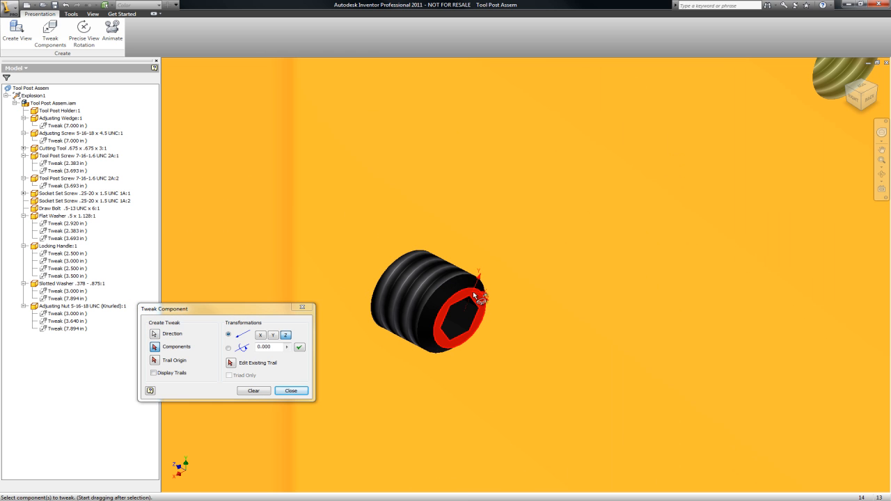
left_click_drag(423, 325, 563, 408)
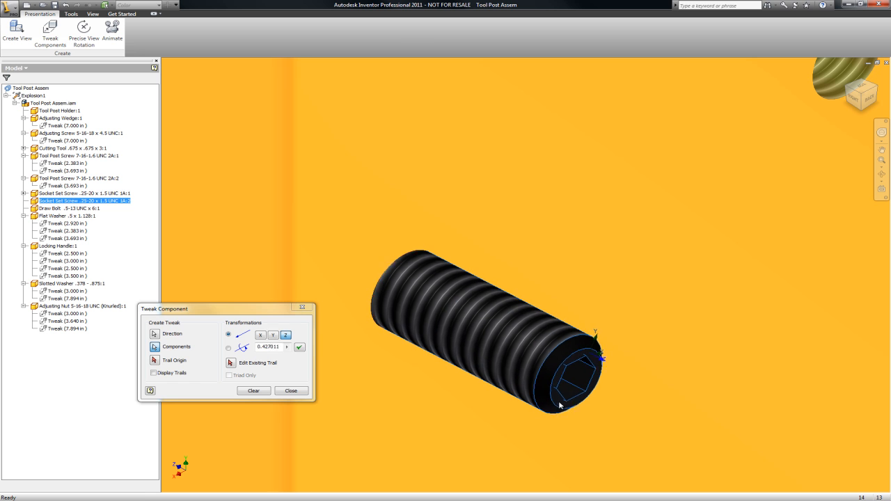
left_click(286, 347)
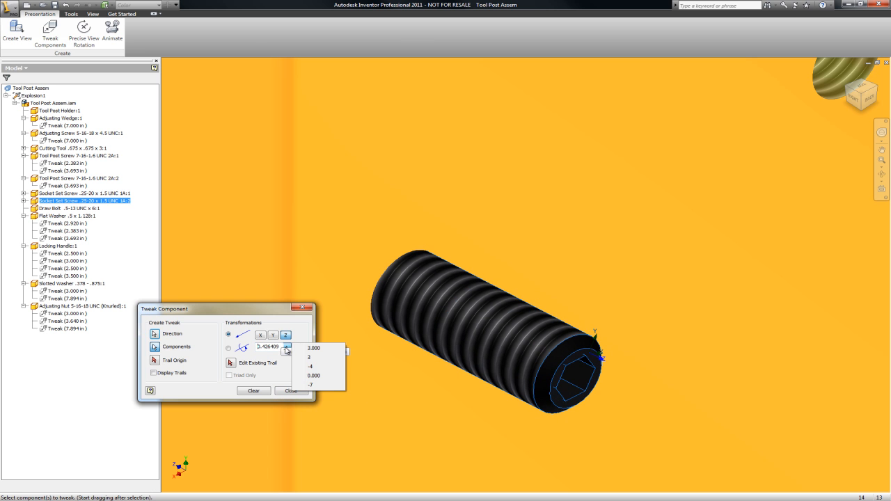
left_click(275, 347)
left_click(275, 347)
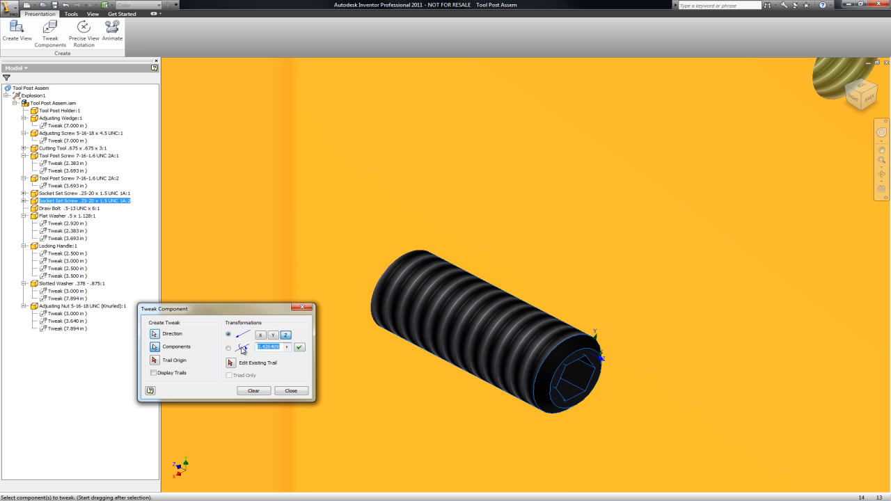
type("3.5")
left_click(254, 392)
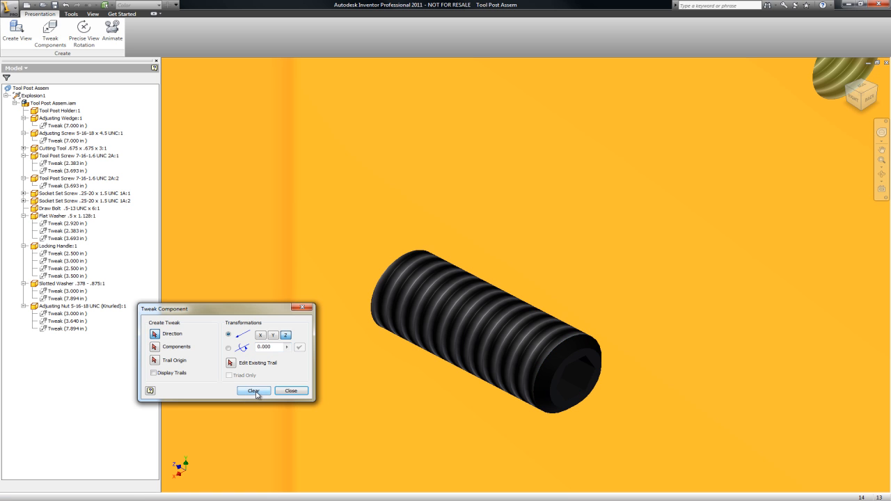
left_click(292, 391)
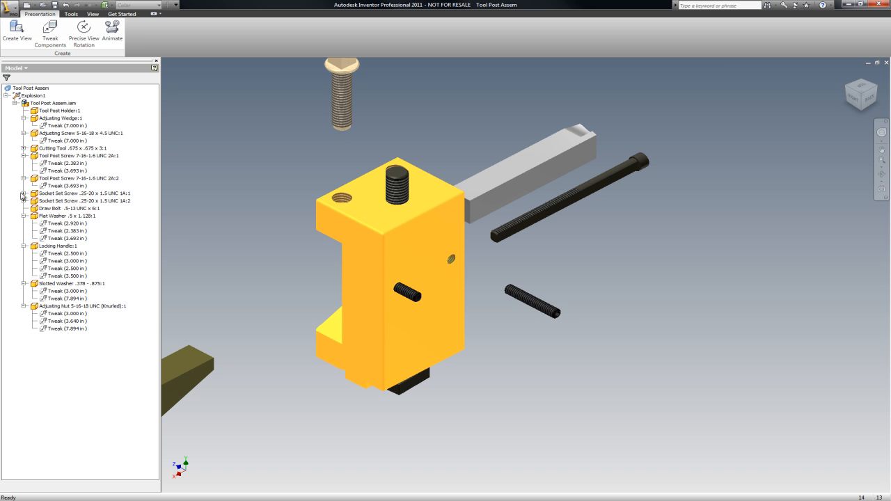
Expand both socket set screws in the browser and set the tweak distance of Socket Set Screw 1A:2 to 3.5 in
left_click(23, 193)
left_click(23, 208)
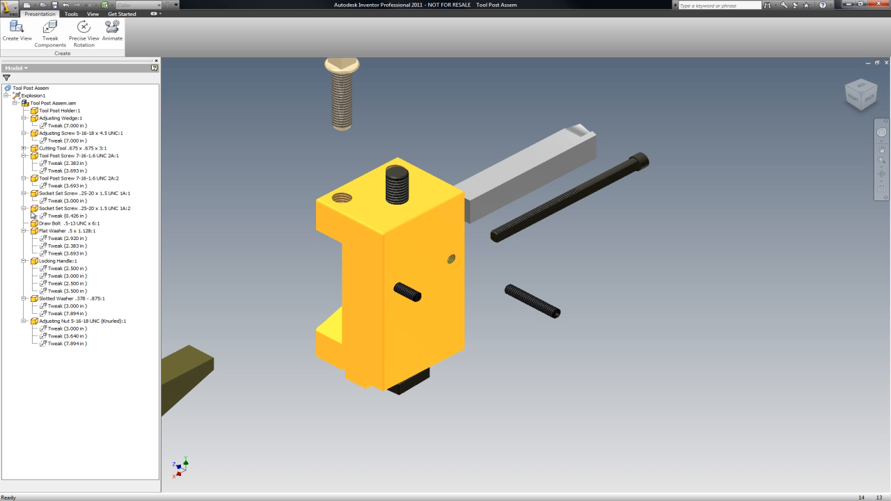
left_click(80, 220)
right_click(79, 220)
left_click(70, 220)
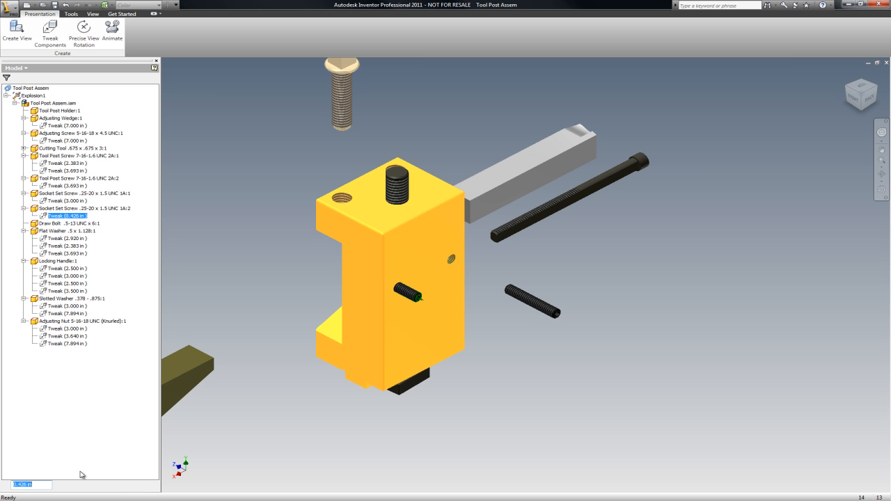
type("3.5")
key("Return")
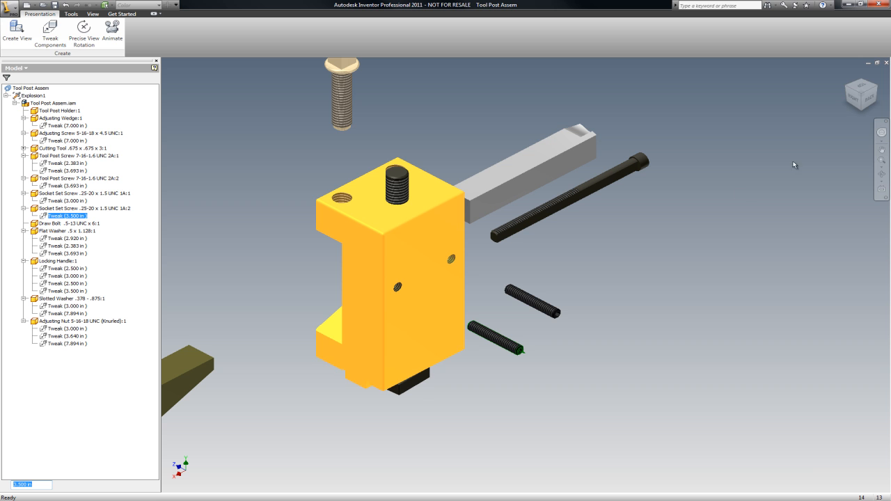
From the home view, set the tweak distance of Socket Set Screw 1A:1 to 3.5 in and that of Socket Set Screw 1A:2 to 3 in
left_click(848, 75)
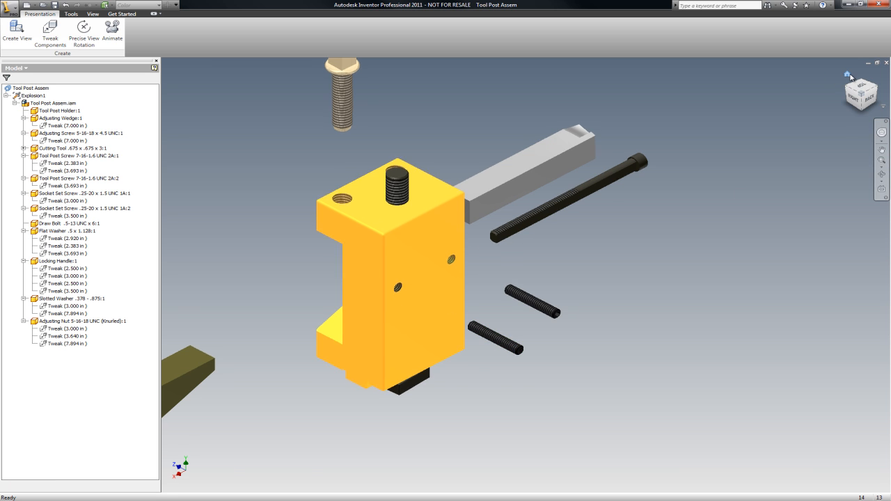
scroll(543, 353, "up", 3)
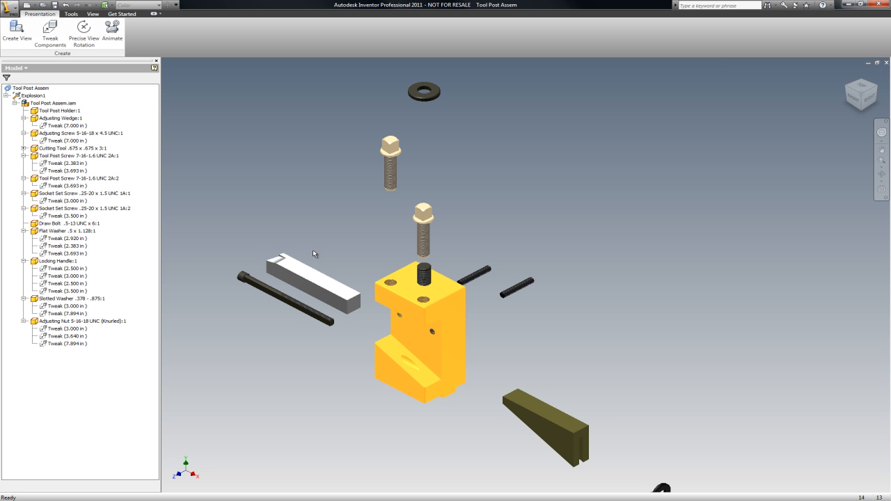
left_click(479, 277)
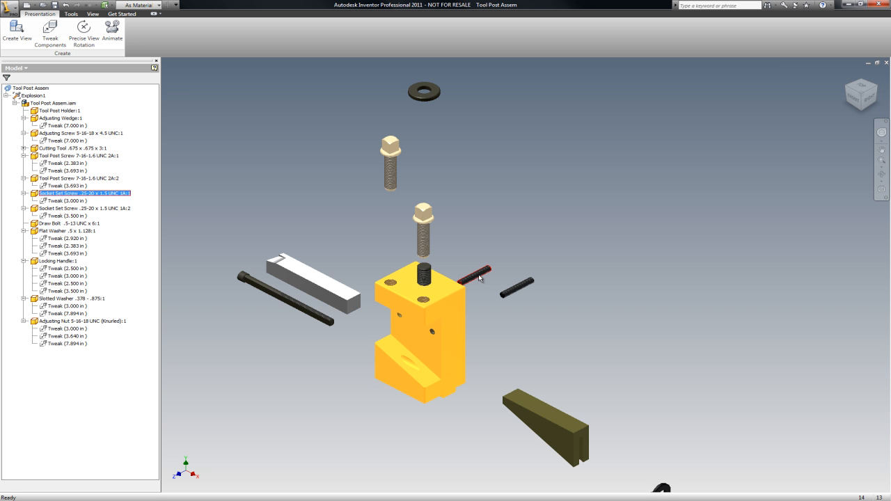
left_click(67, 201)
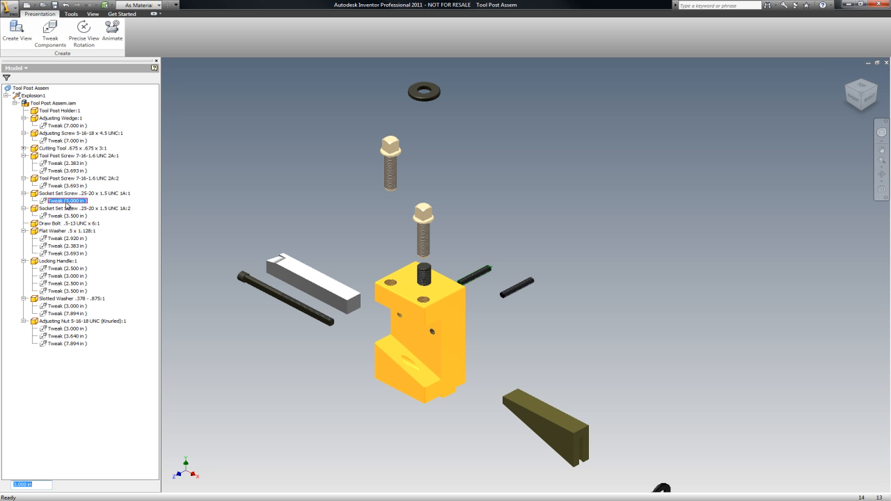
type("3.")
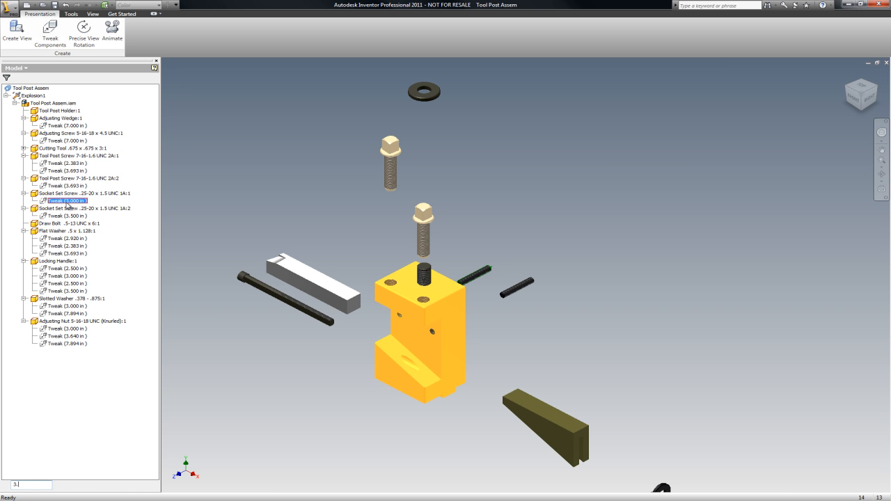
type("5")
key("Return")
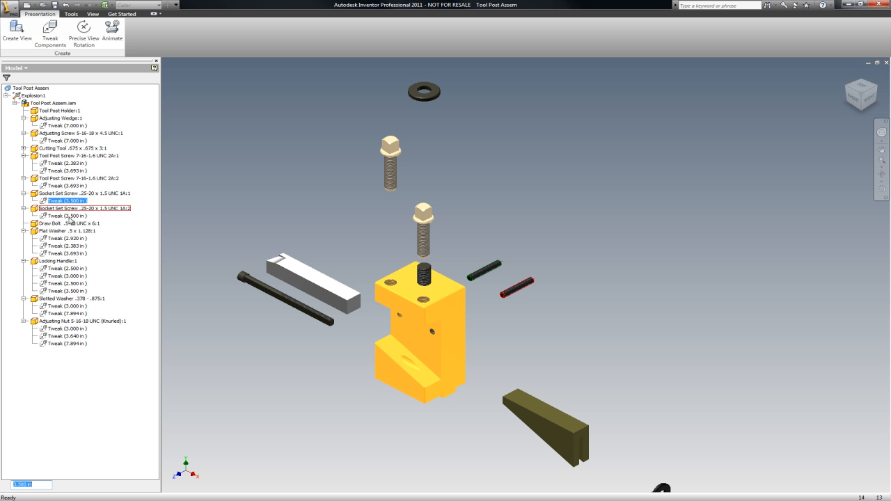
left_click(72, 216)
type("3")
key("Return")
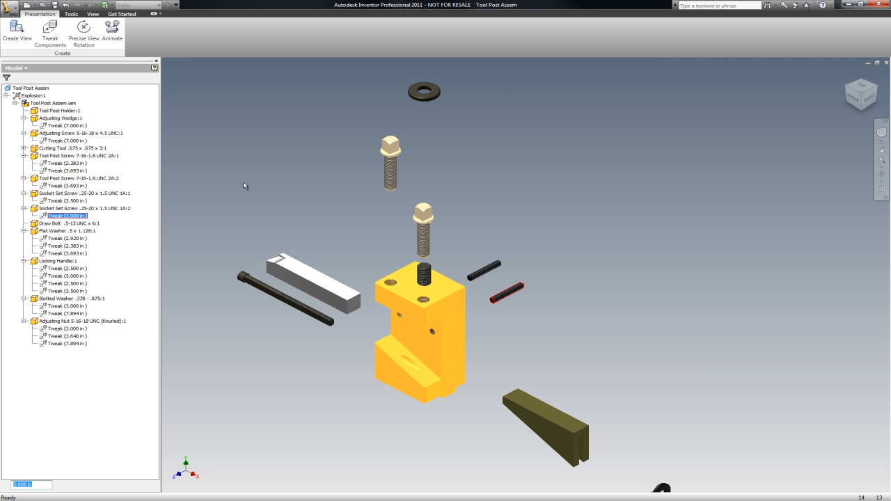
Play the explosion animation forward and in reverse with the set screw tweaks included, and close it
left_click(112, 29)
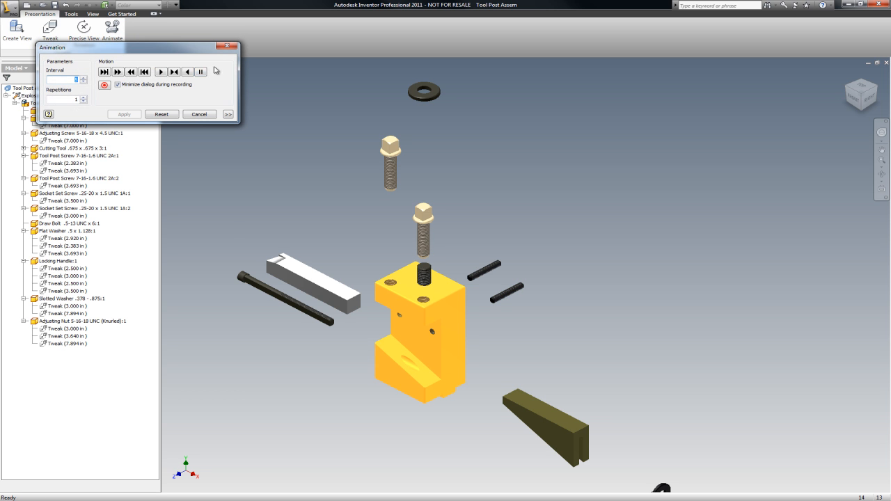
left_click(160, 72)
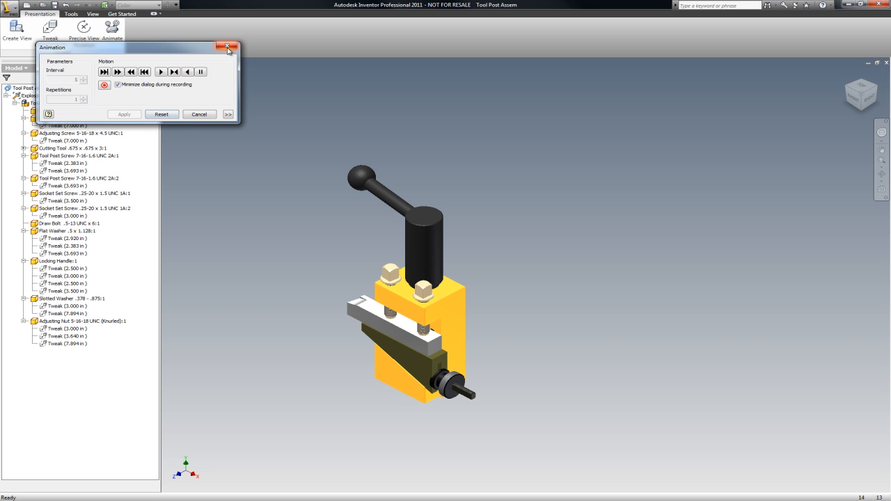
left_click(189, 72)
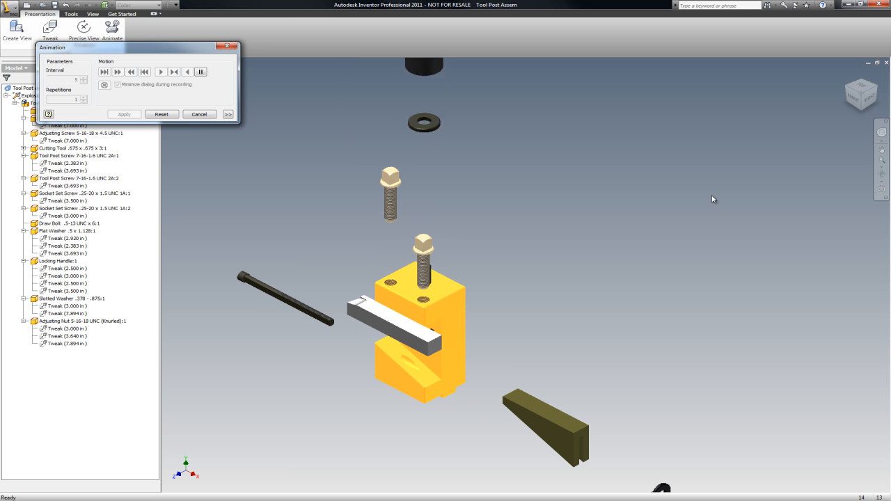
left_click(232, 50)
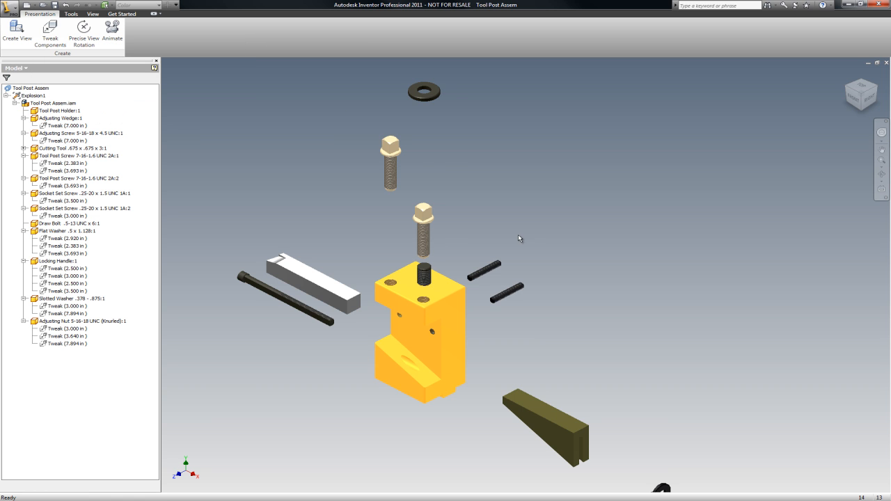
Set the tweak of Tool Post Screw 2A:2 and the second tweak of Tool Post Screw 2A:1 to 3.5 in
scroll(518, 236, "down", 5)
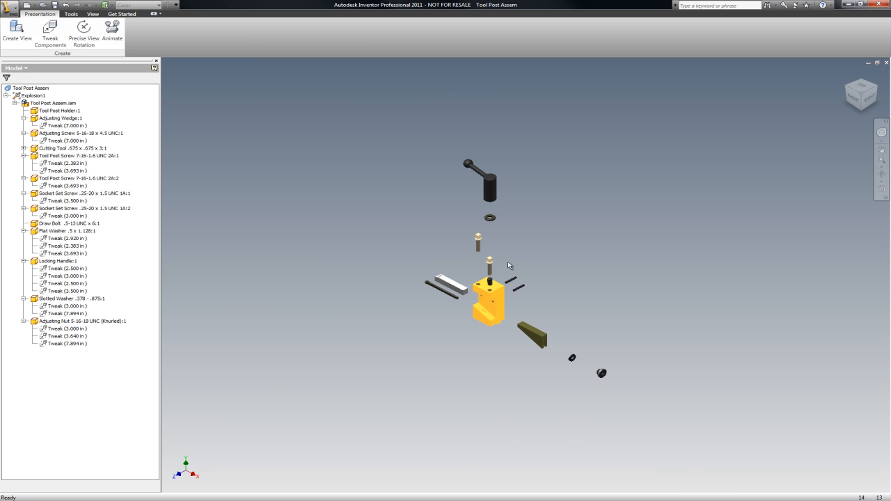
scroll(502, 238, "up", 5)
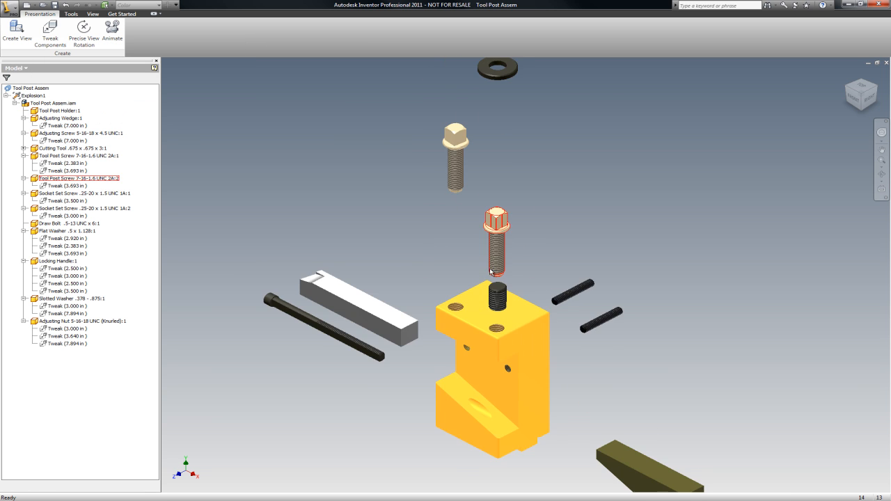
left_click(456, 161)
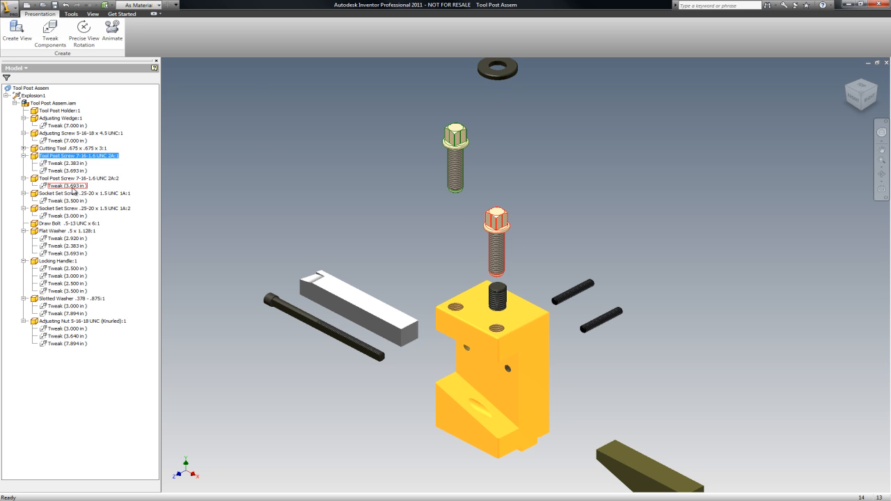
left_click(77, 186)
type("3")
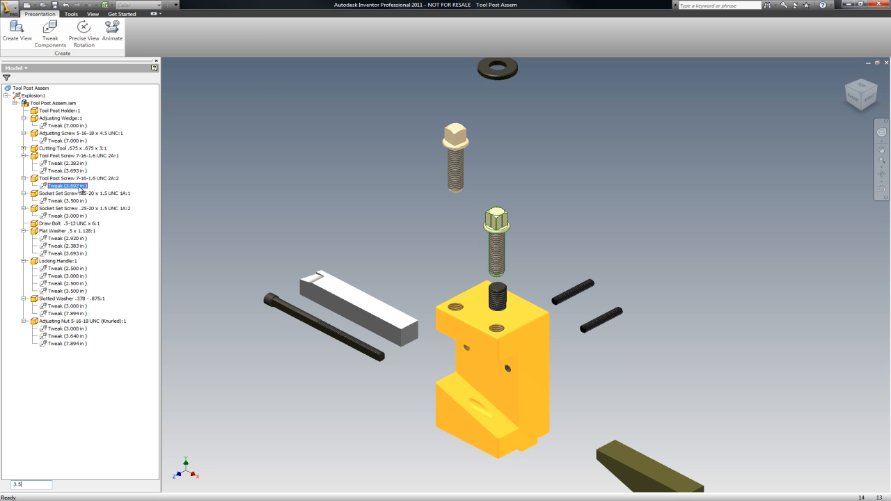
type(".5")
key("Return")
left_click(69, 171)
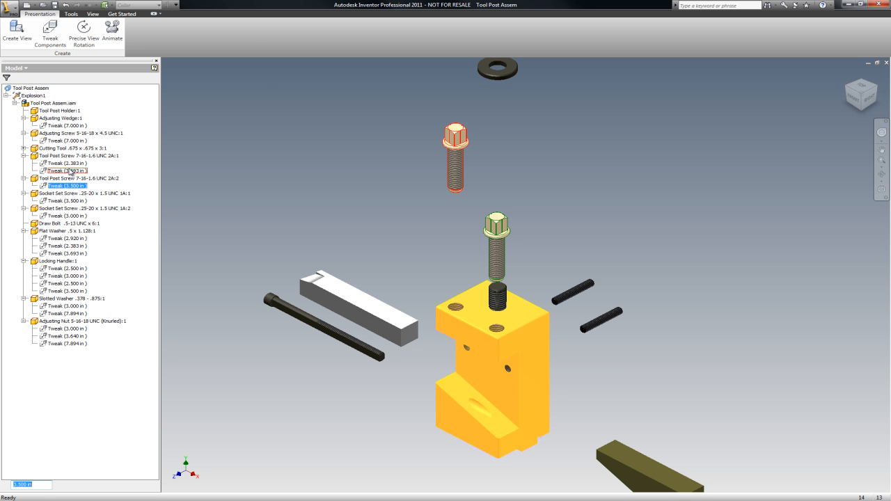
type("3.5")
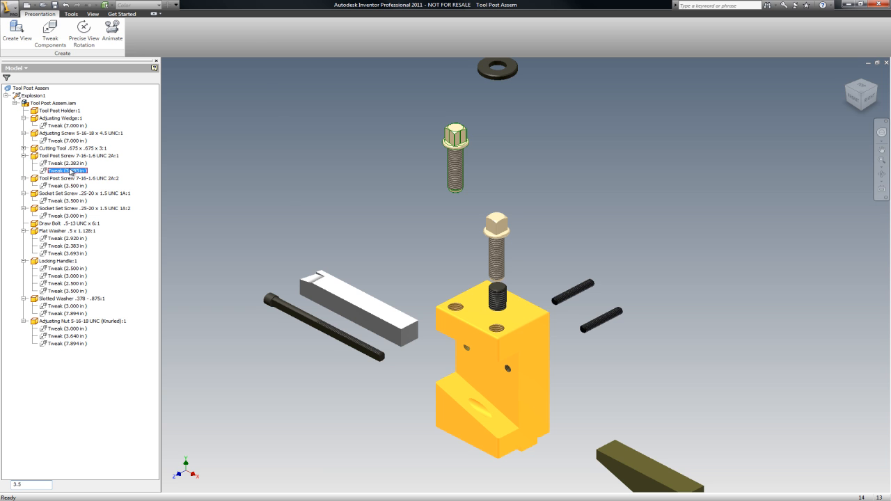
key("Return")
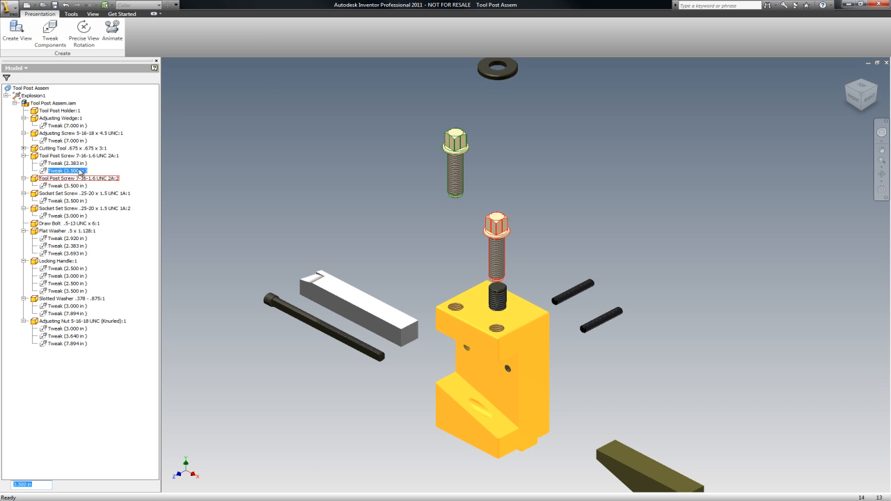
Set the first tweak of Tool Post Screw 2A:1 to 1 in
left_click(76, 167)
type("1")
key("Return")
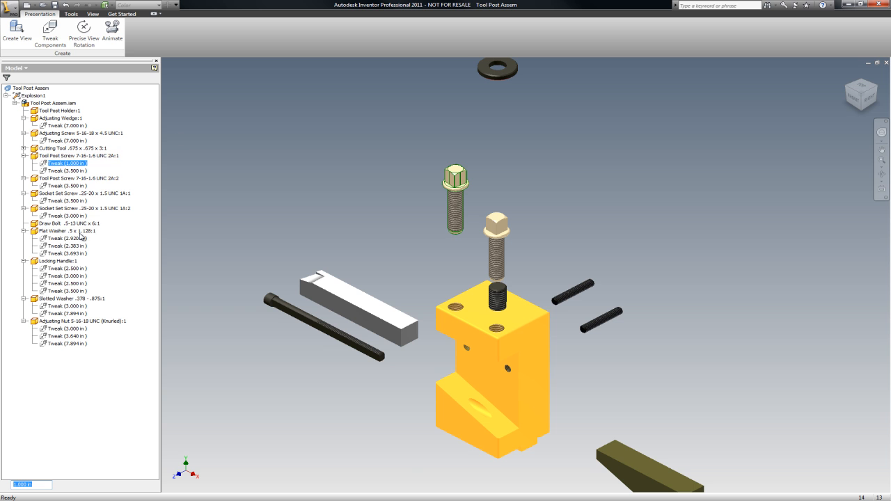
Set the Flat Washer's third tweak to 3.5 in and its first and second tweaks to 1 in each
left_click(497, 68)
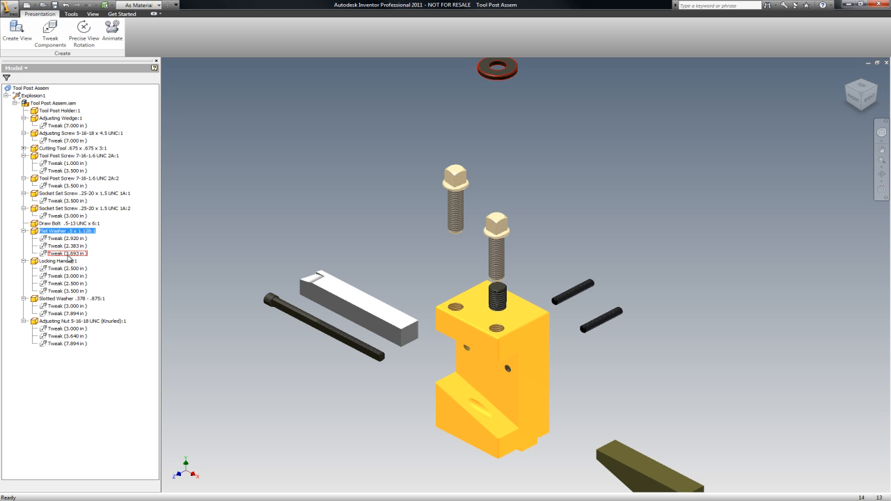
left_click(69, 255)
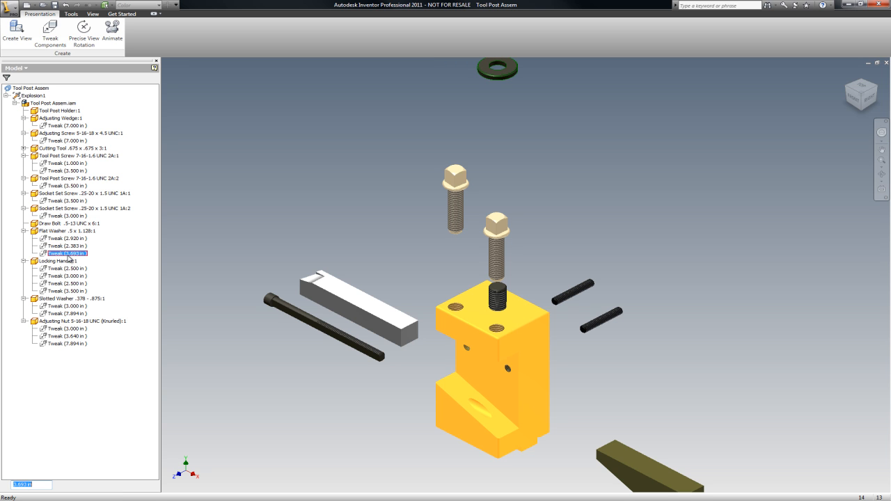
type("3.5")
key("Return")
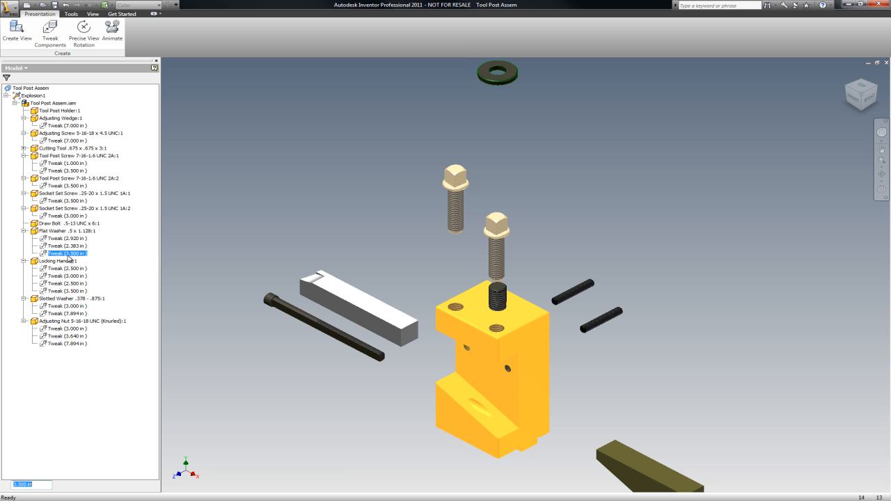
left_click(82, 247)
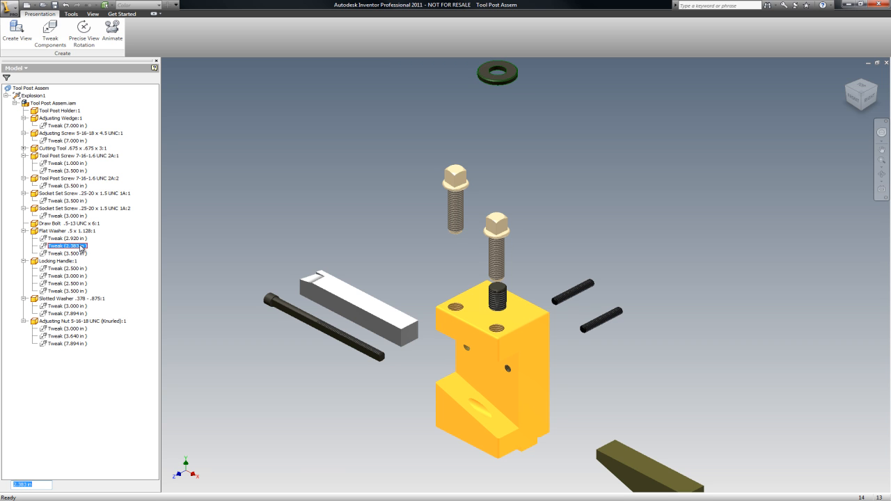
type("1")
key("Return")
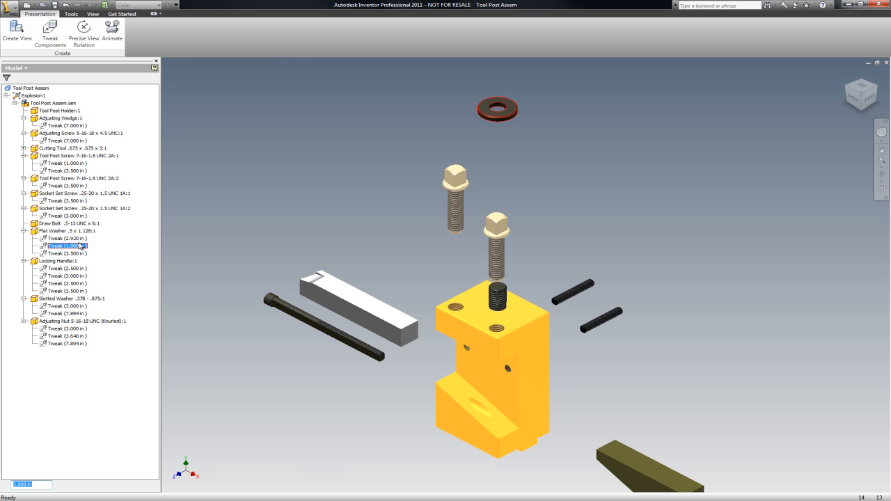
left_click(79, 238)
type("1")
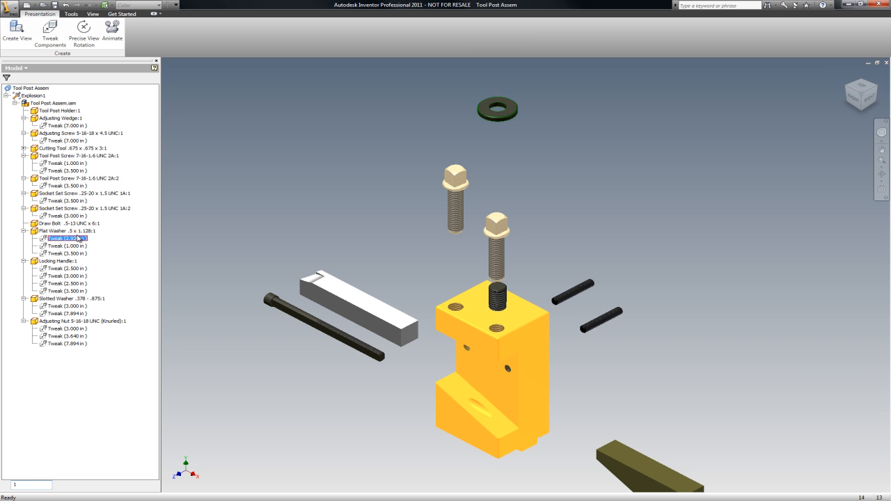
key("Return")
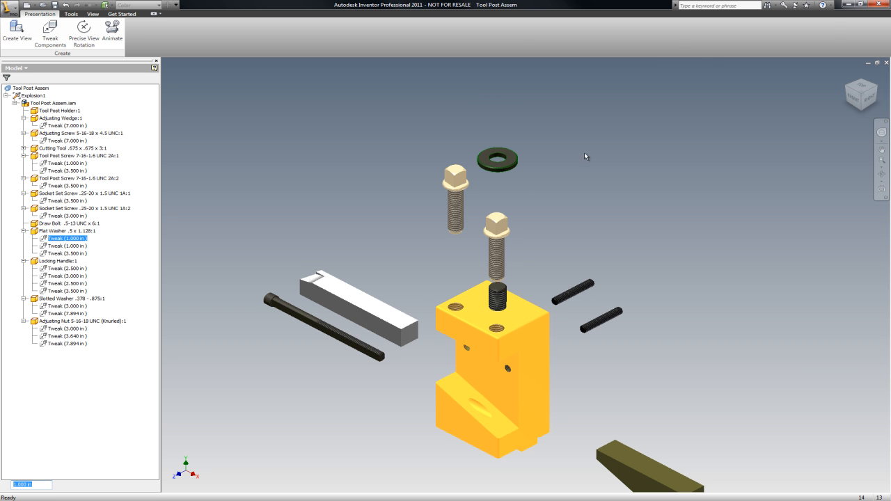
Set the first and second tweaks of the Locking Handle to 1 in each
scroll(562, 248, "down", 5)
scroll(544, 187, "up", 3)
left_click(515, 146)
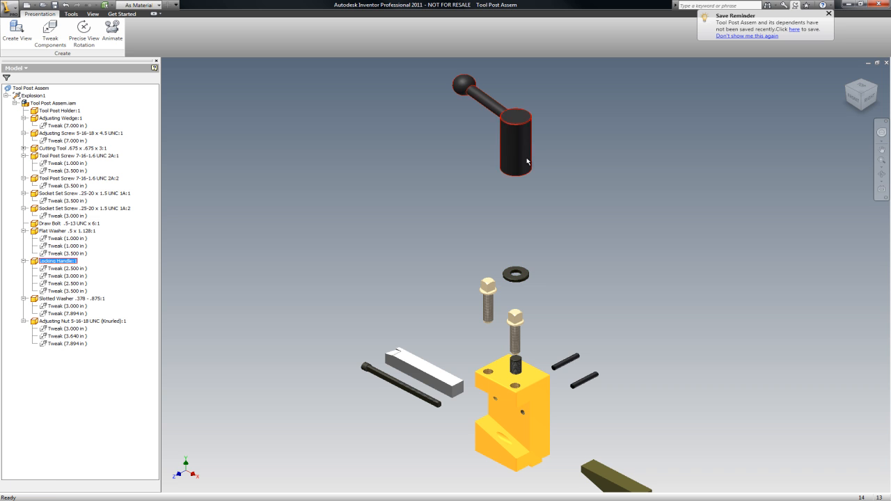
left_click(71, 270)
type("1")
key("Return")
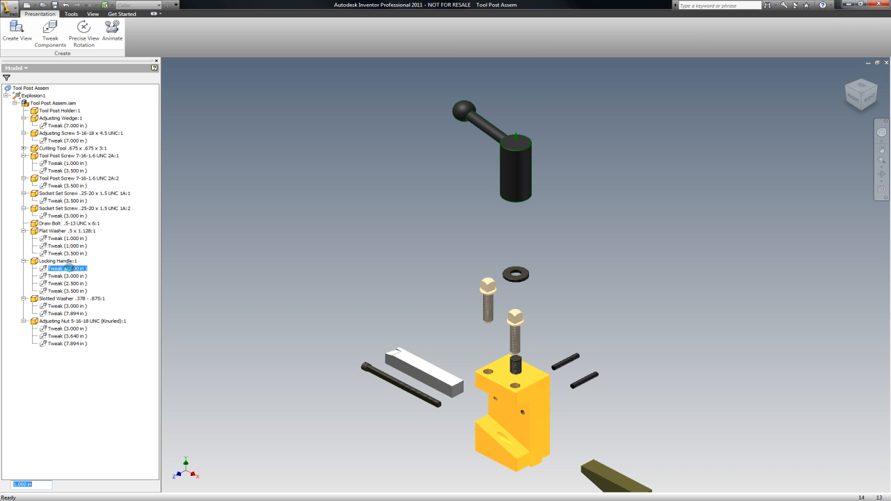
left_click(78, 276)
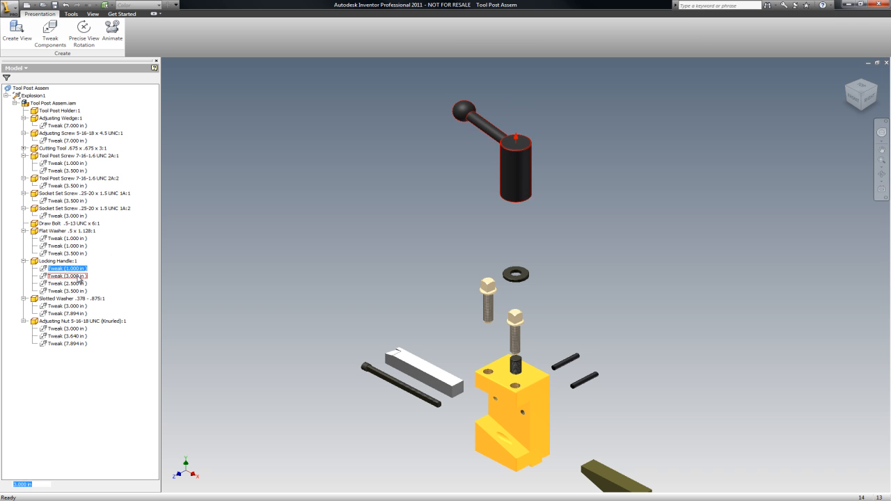
type("1")
key("Return")
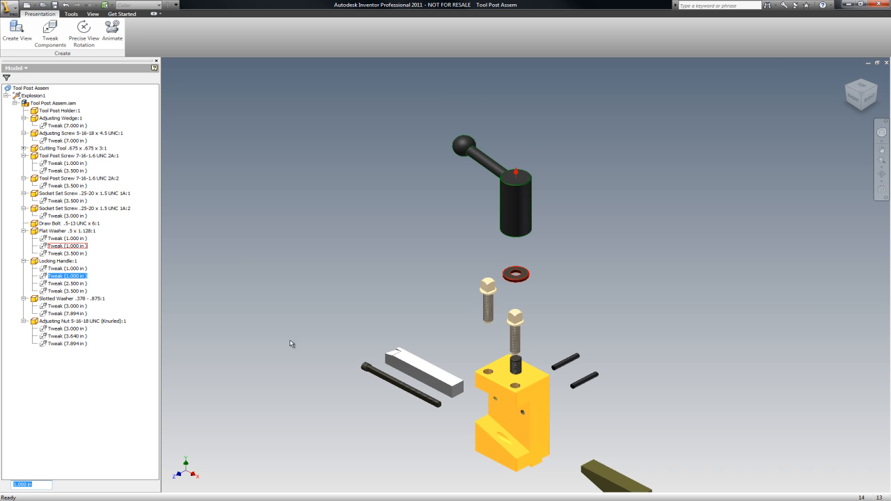
Play the explosion animation with the revised washer, screw and handle distances, and reset it to the exploded state
left_click(316, 244)
scroll(307, 244, "up", 3)
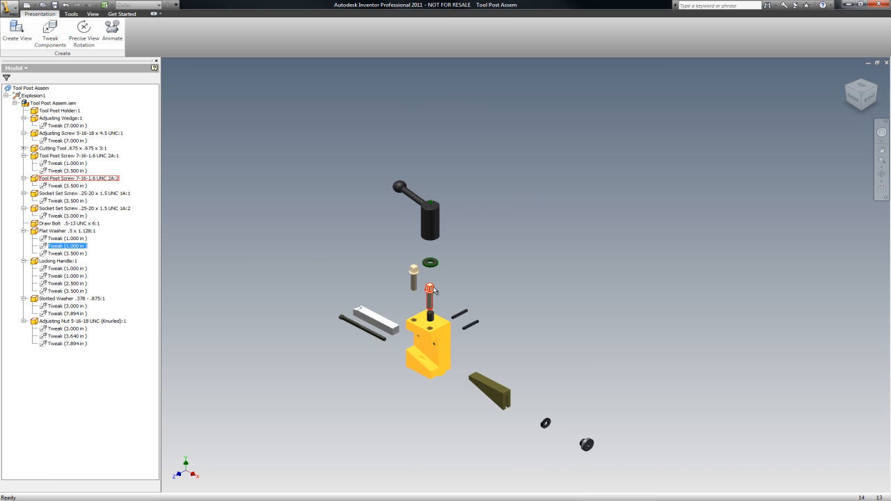
scroll(430, 285, "down", 4)
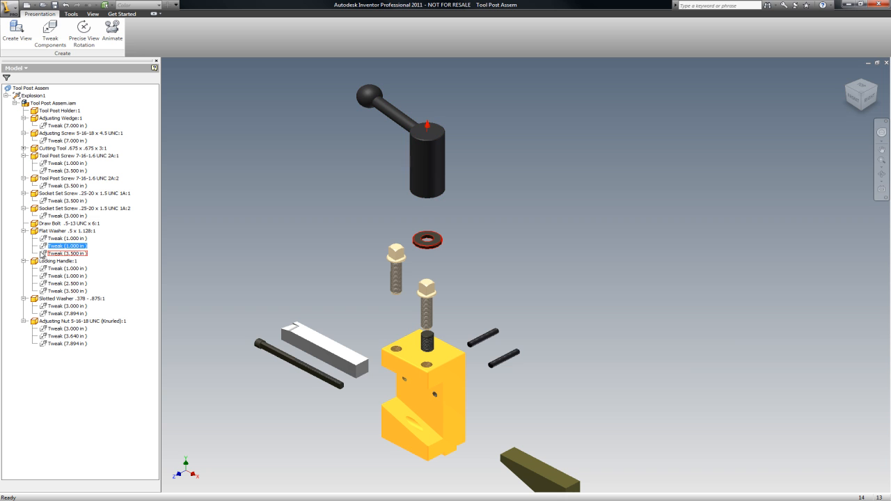
left_click(113, 26)
left_click(163, 72)
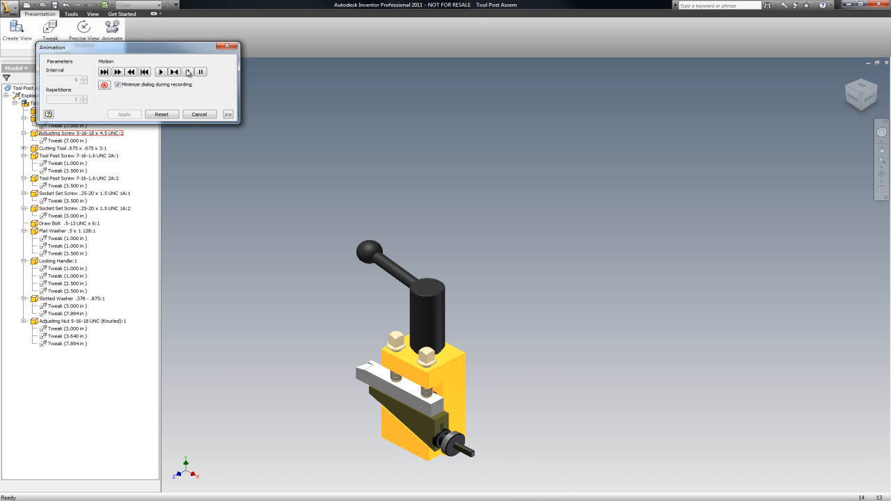
left_click(164, 113)
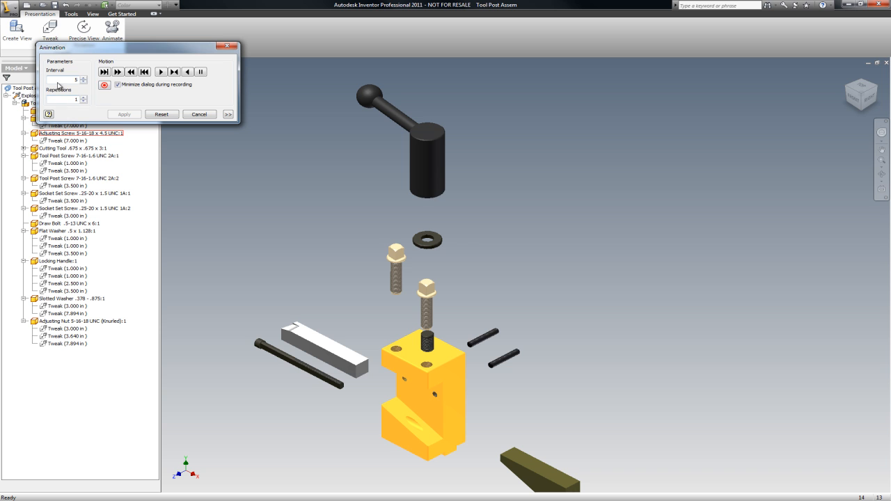
Set the animation to 4 repetitions, apply the setting, play all of them, and reset the animation
double_click(77, 98)
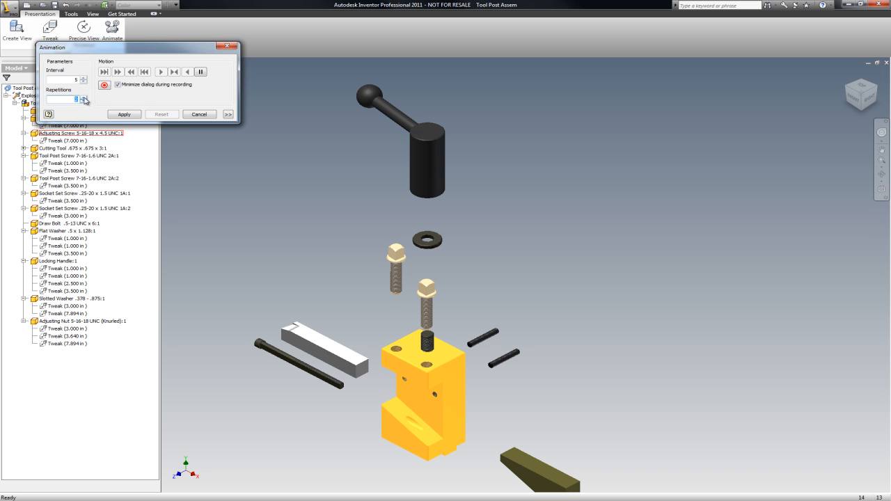
left_click(123, 115)
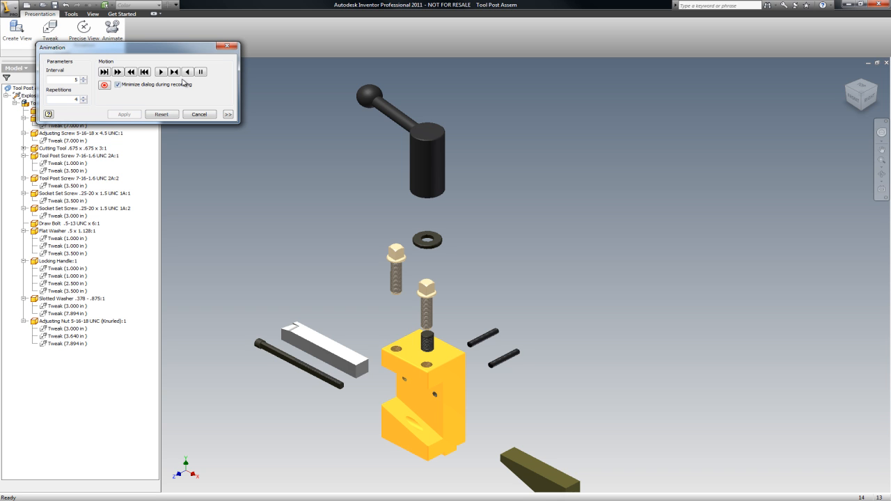
left_click(187, 72)
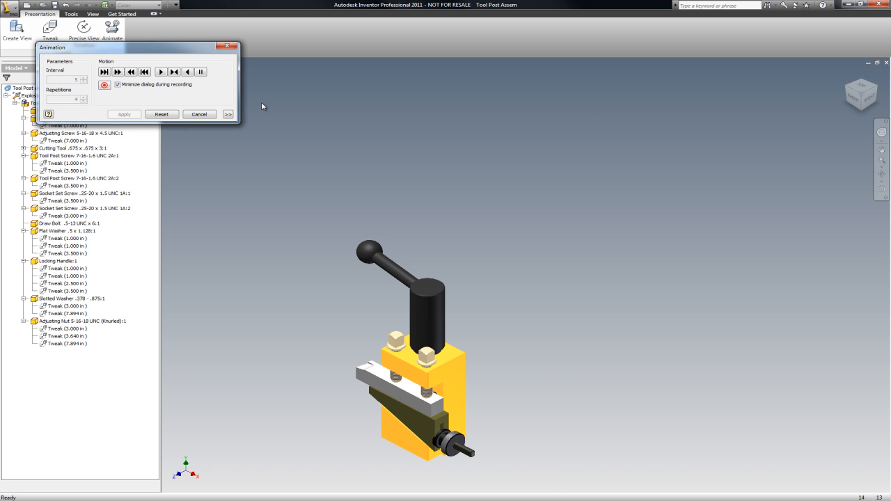
left_click(161, 114)
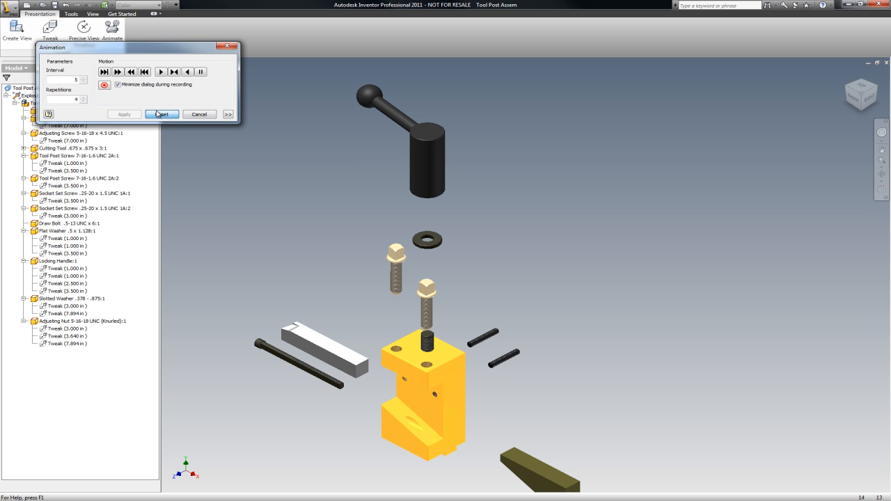
Set the animation repetitions back to 1, play the animation once more, and close it
left_click(85, 100)
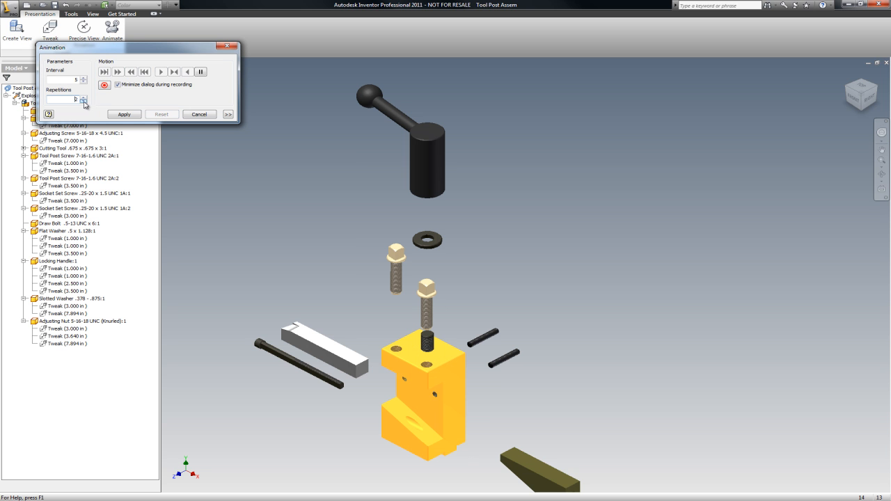
left_click(124, 114)
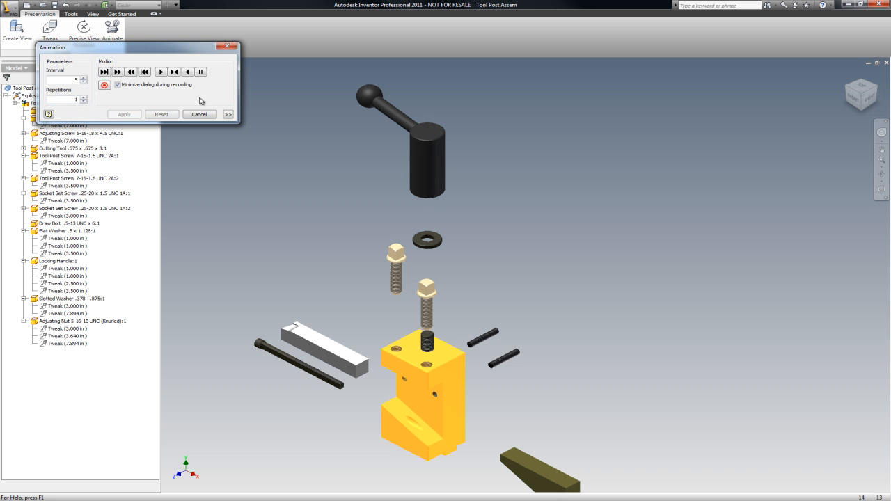
left_click(197, 72)
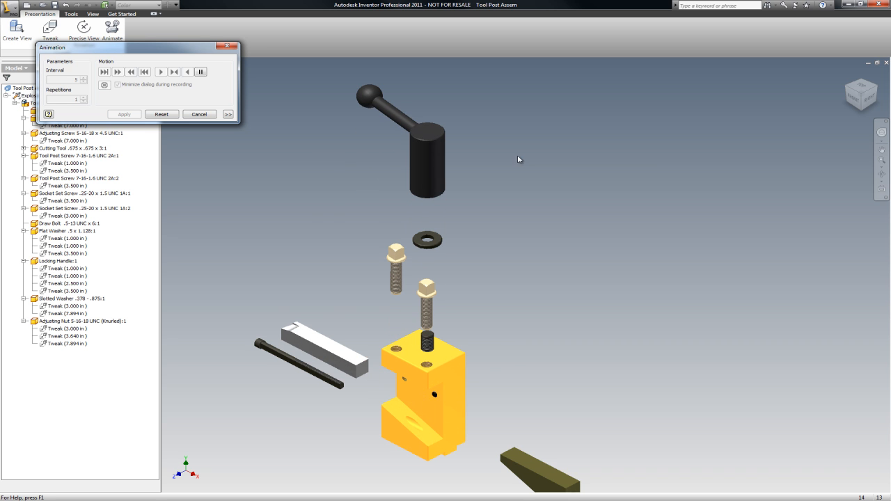
left_click(227, 47)
Set the first and second tweaks of the Locking Handle to 0.5 in each
left_click(430, 179)
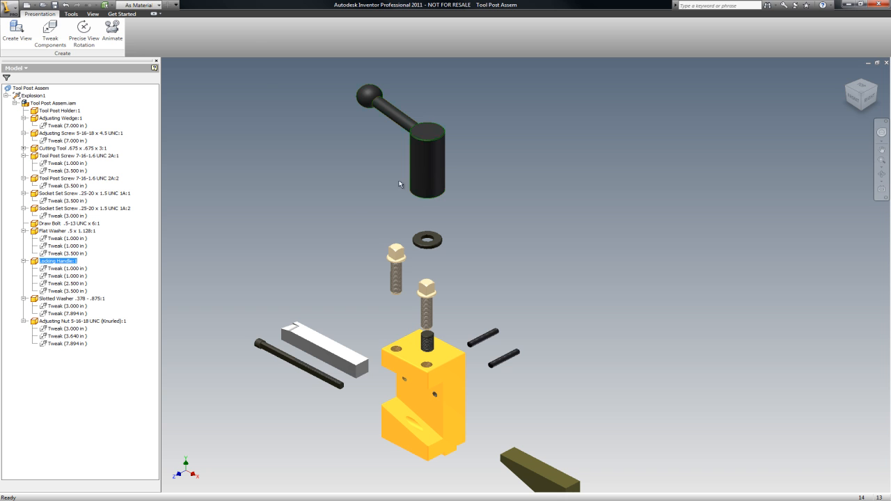
left_click(72, 268)
type(".5")
key("Return")
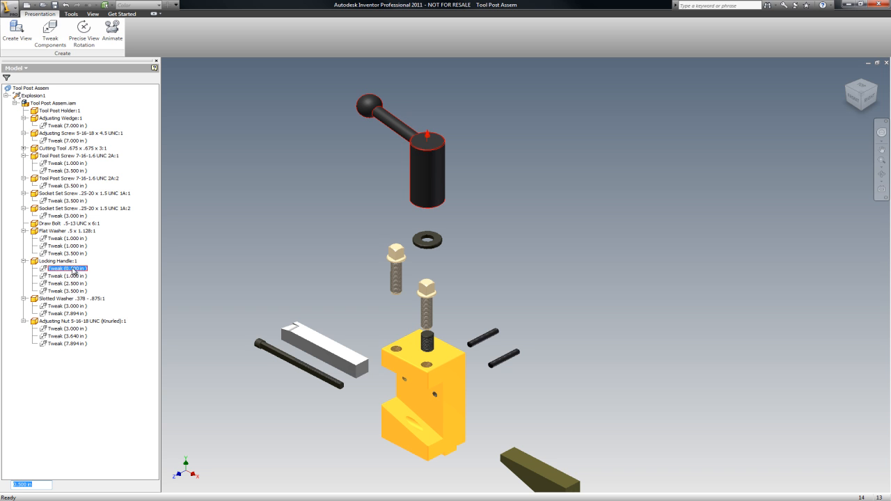
left_click(72, 276)
type(".5")
key("Return")
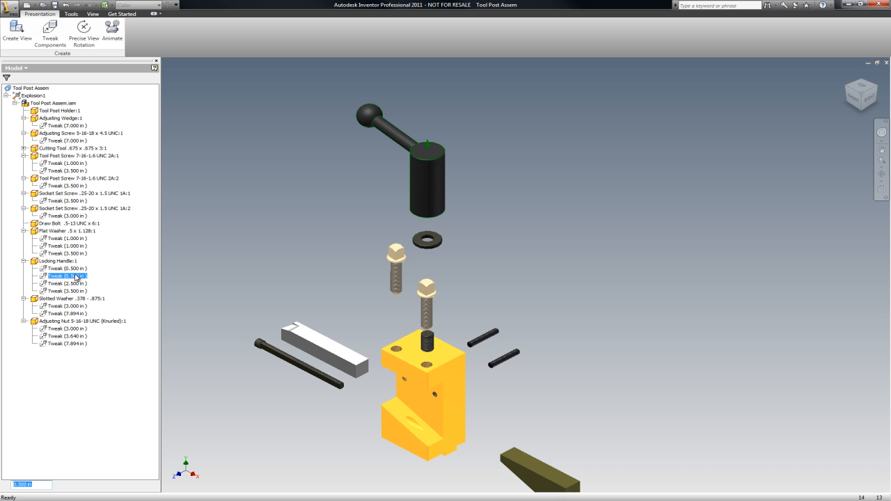
Try 1.5 in for the Locking Handle's third tweak, and settle on 2 in
left_click(74, 284)
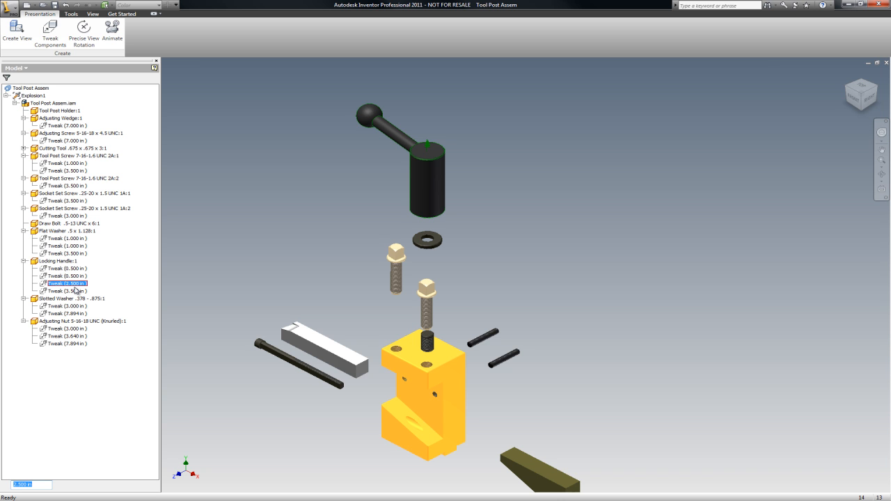
type("1.5")
key("Return")
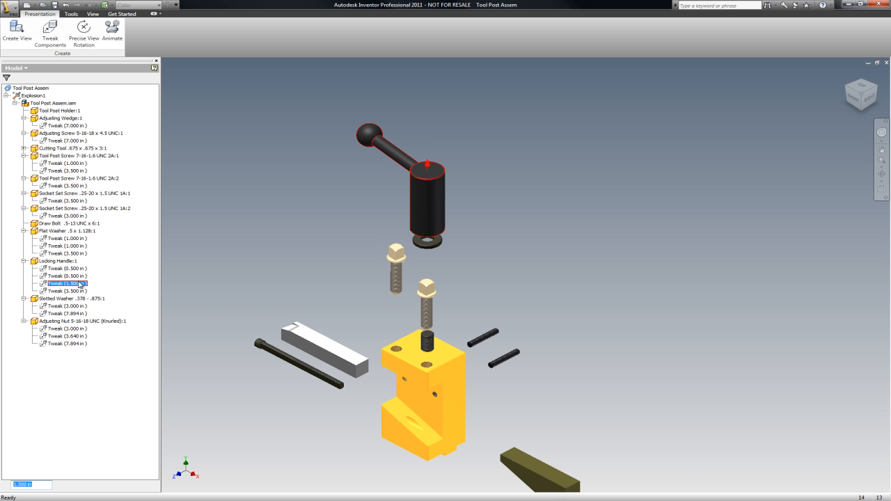
type("2")
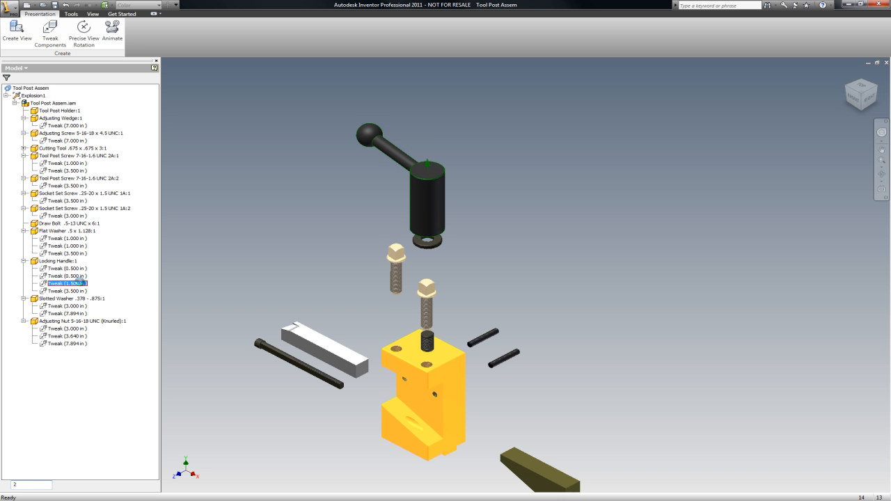
key("Return")
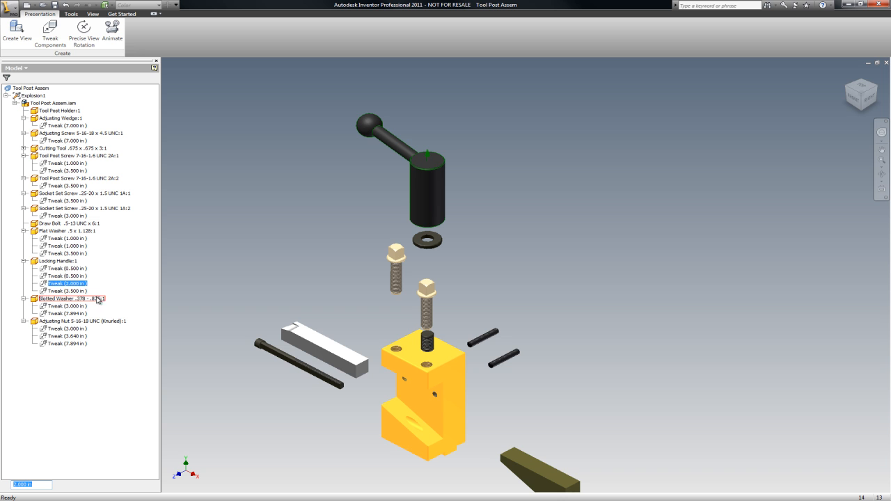
Lower the Flat Washer by setting its third tweak to 3 in, and refine that tweak to 2.5 in
left_click(74, 239)
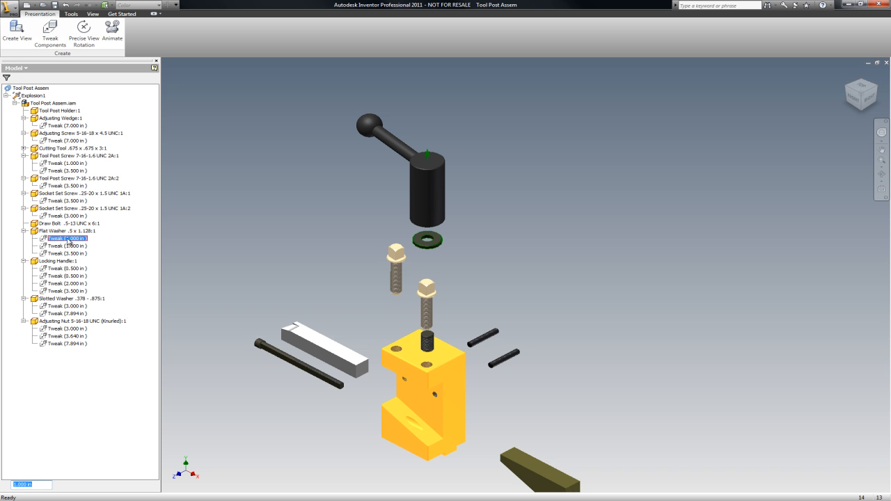
left_click(75, 254)
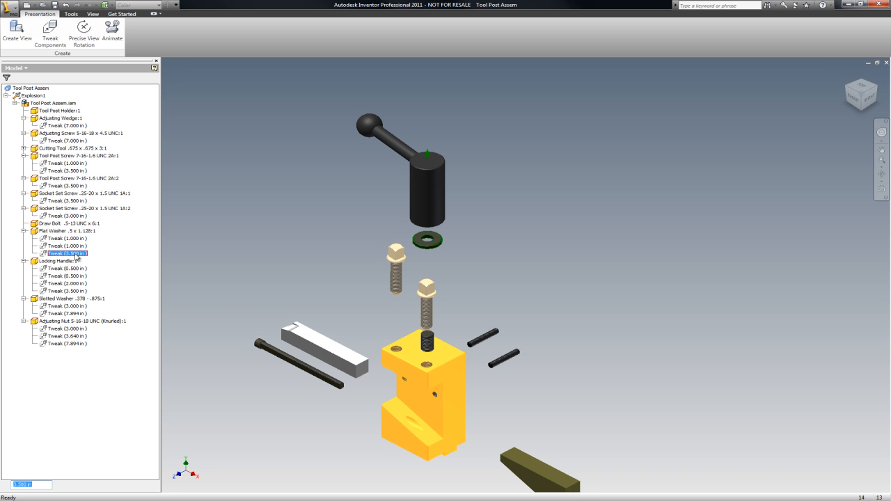
type("3")
key("Return")
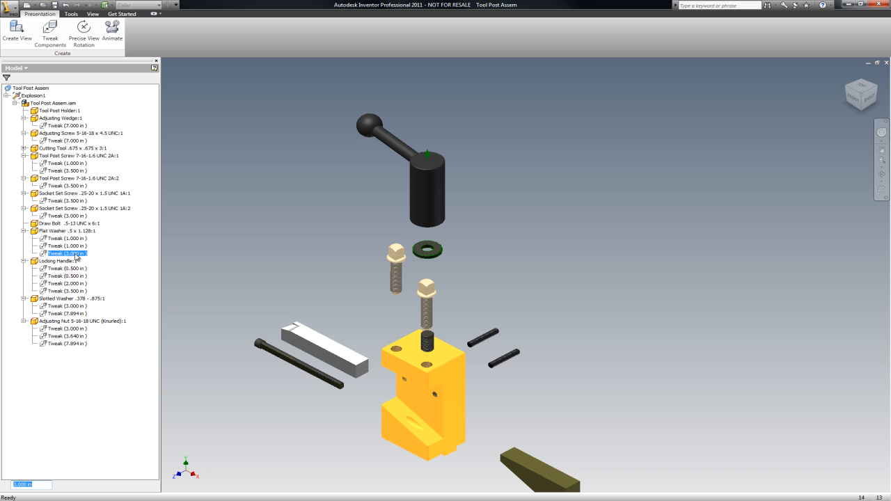
type("2")
left_click(80, 255)
type(".5")
key("Return")
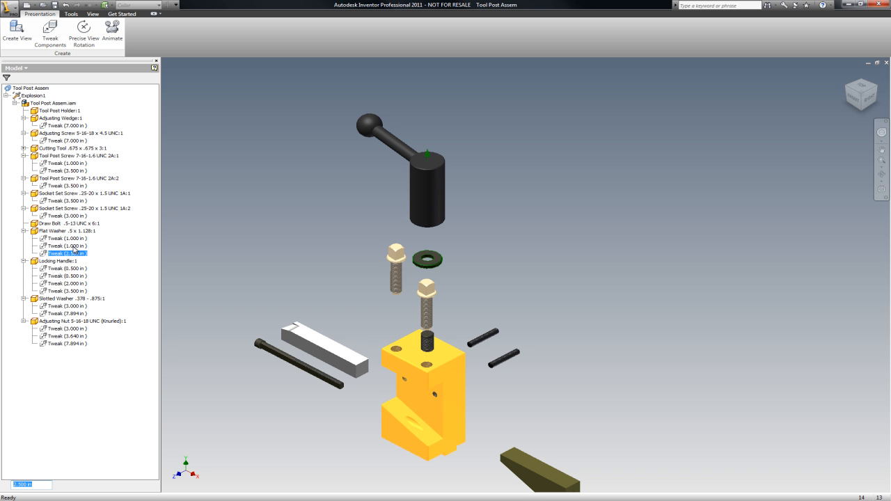
Re-enter 1 in for the Flat Washer's second tweak, then play the animation forward and in reverse and close it
left_click(67, 245)
type("1")
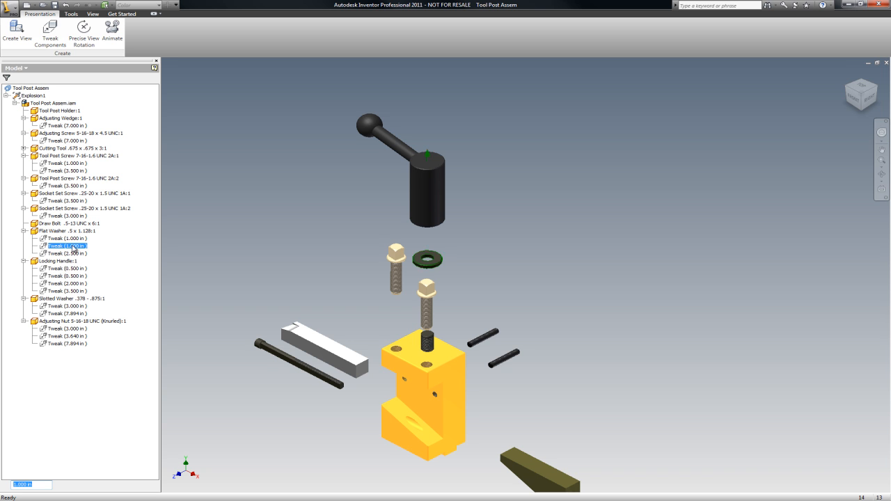
left_click(112, 31)
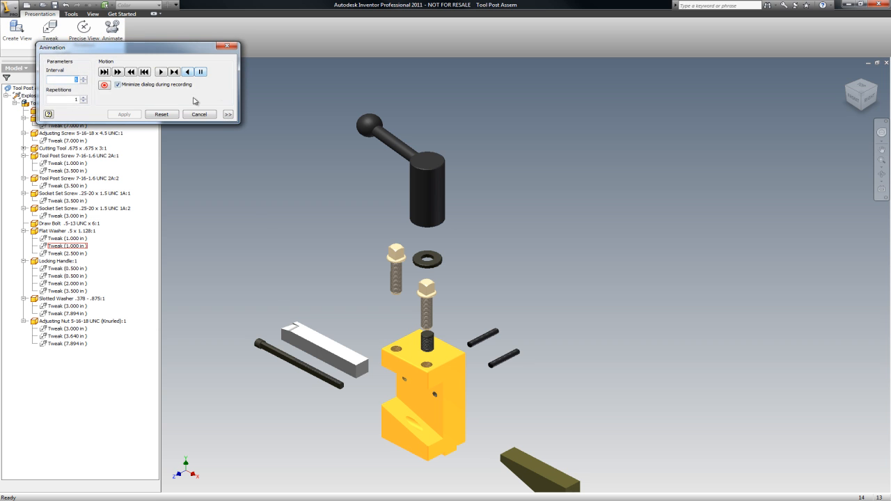
left_click(162, 72)
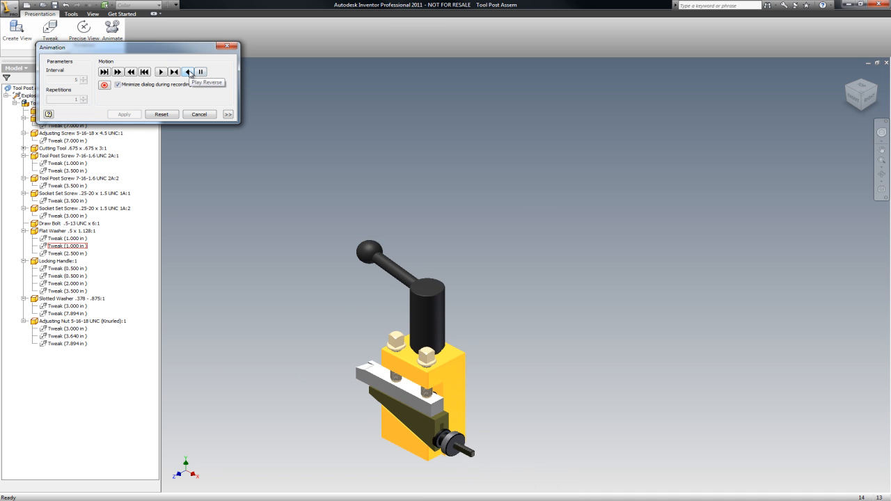
left_click(189, 73)
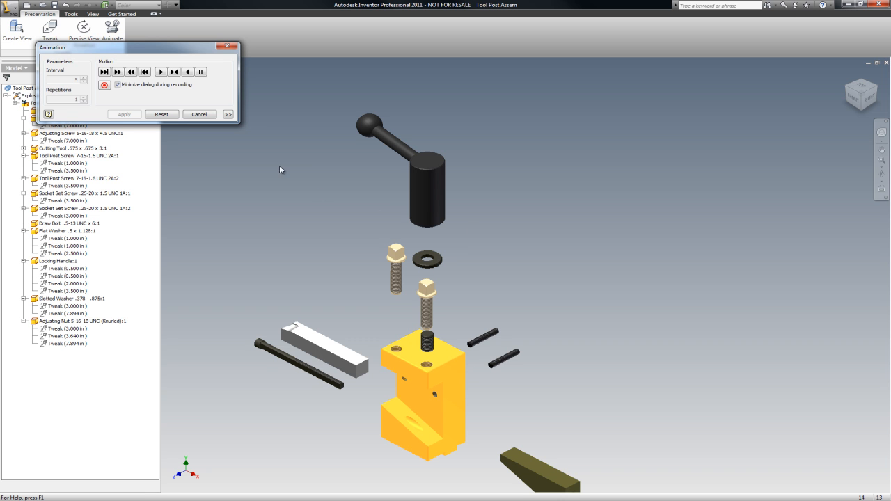
left_click(227, 47)
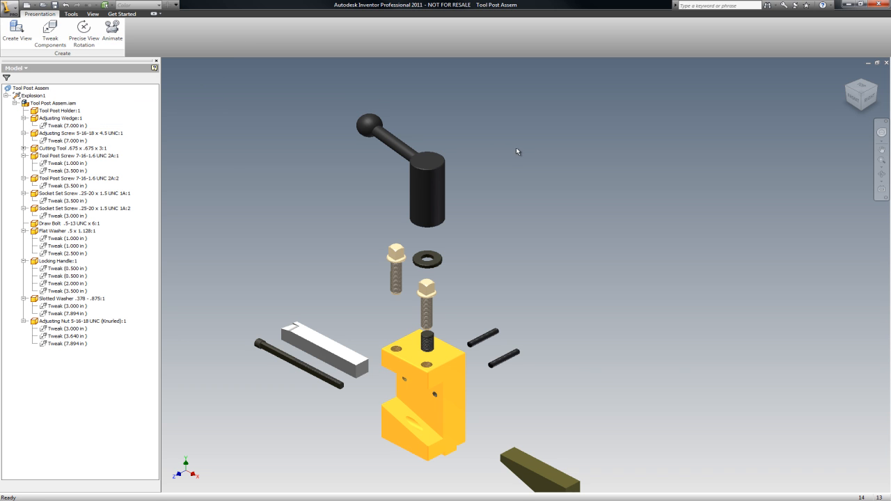
Tweak the Draw Bolt by -7 in along Z, taking the direction from its top face, so it drops below the holder
scroll(402, 115, "up", 3)
scroll(446, 289, "down", 5)
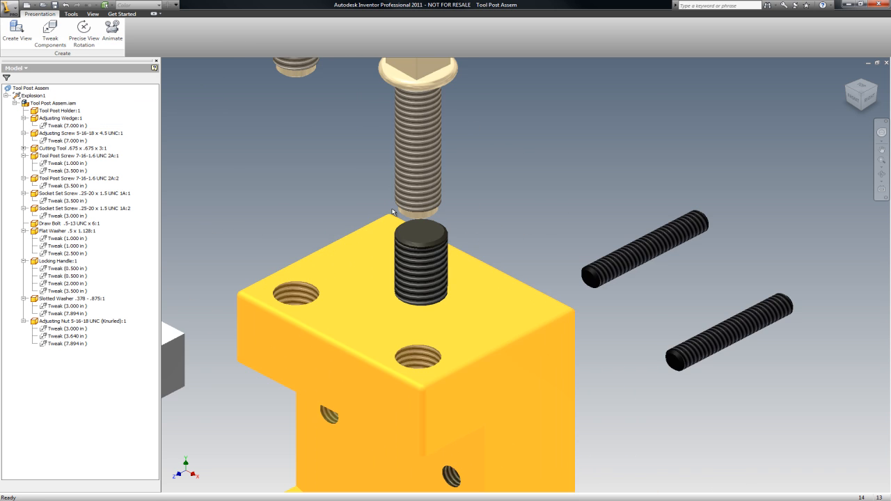
left_click(49, 31)
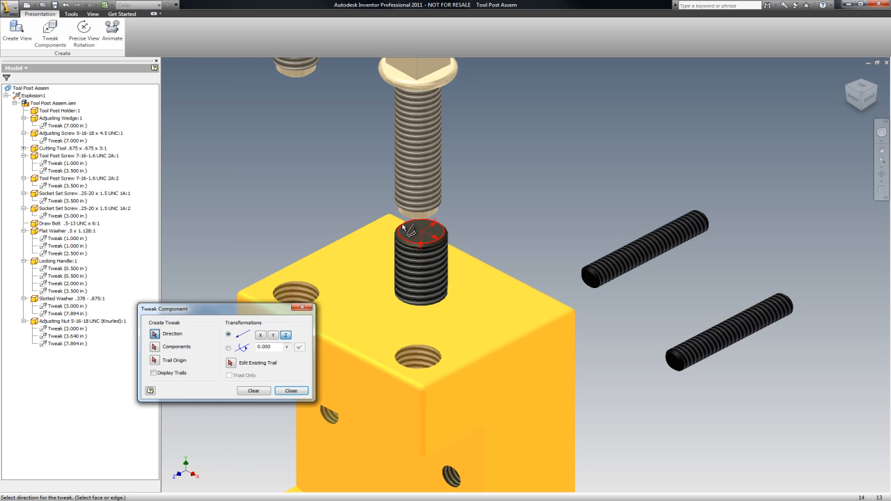
left_click(414, 229)
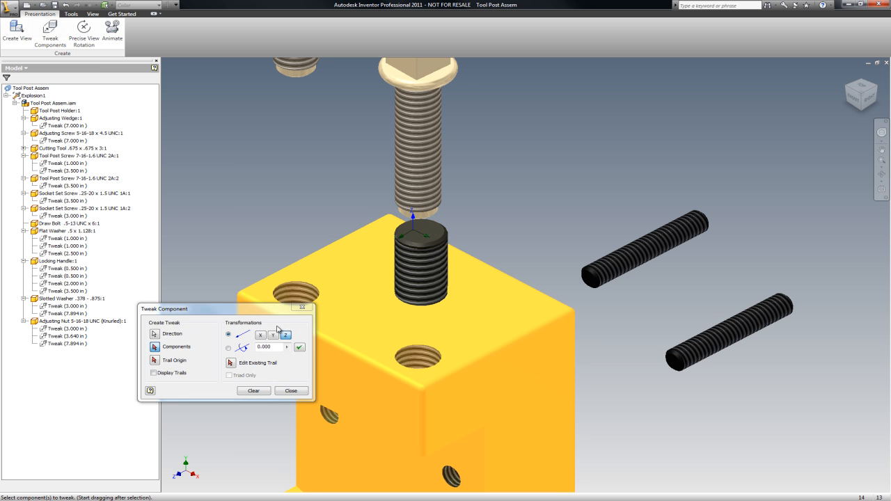
left_click(267, 348)
type("-")
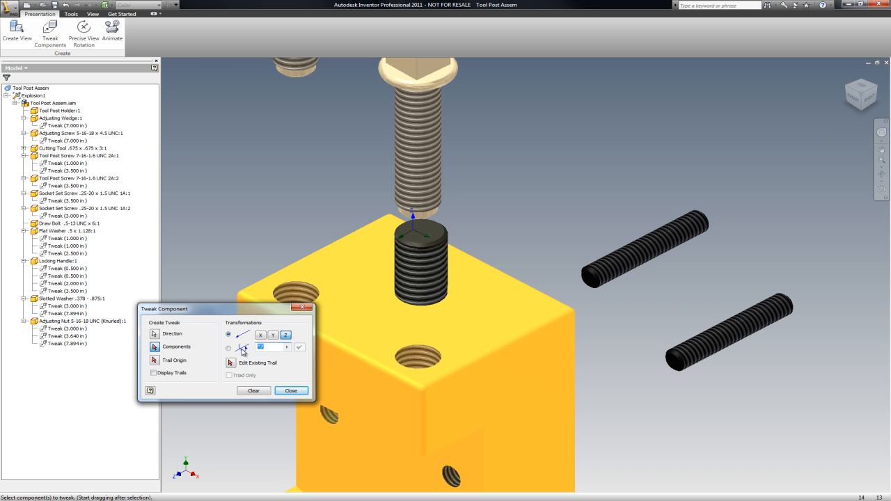
type("7")
left_click(300, 347)
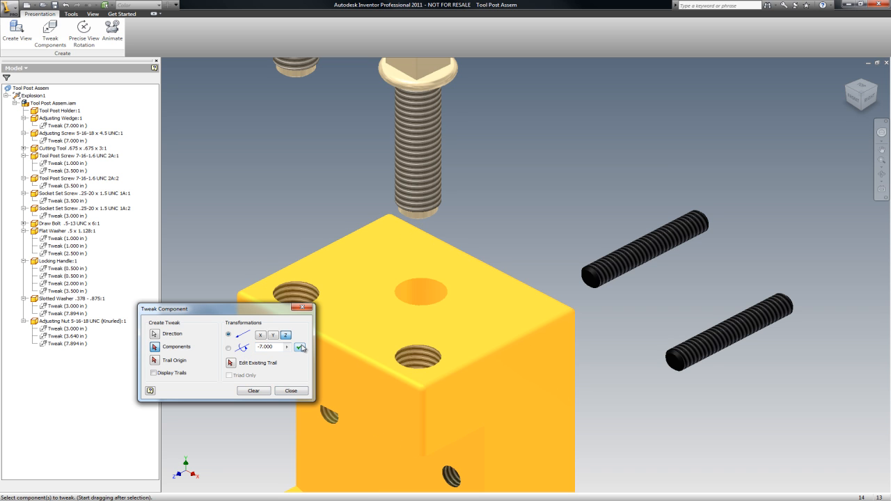
left_click(263, 393)
left_click(322, 325)
left_click(291, 390)
scroll(591, 136, "down", 5)
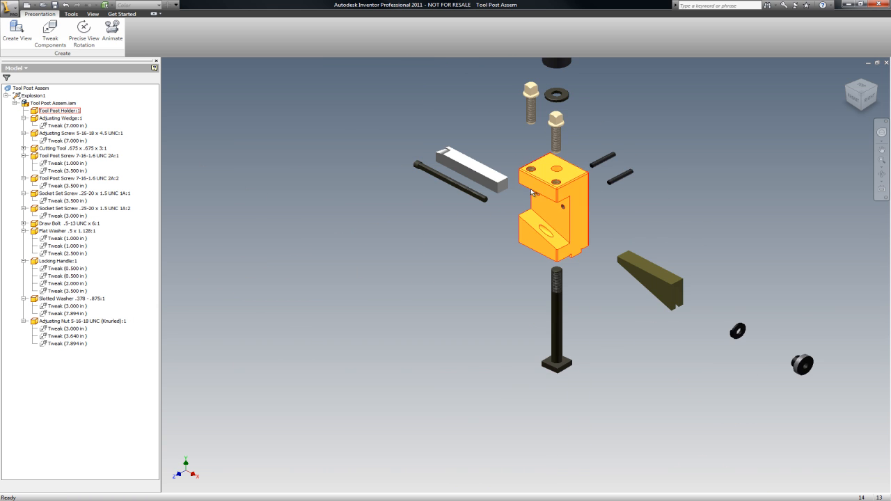
Play the animation in reverse to check the Draw Bolt's motion, close it, and inspect the complete exploded assembly
scroll(402, 248, "down", 2)
scroll(577, 215, "up", 3)
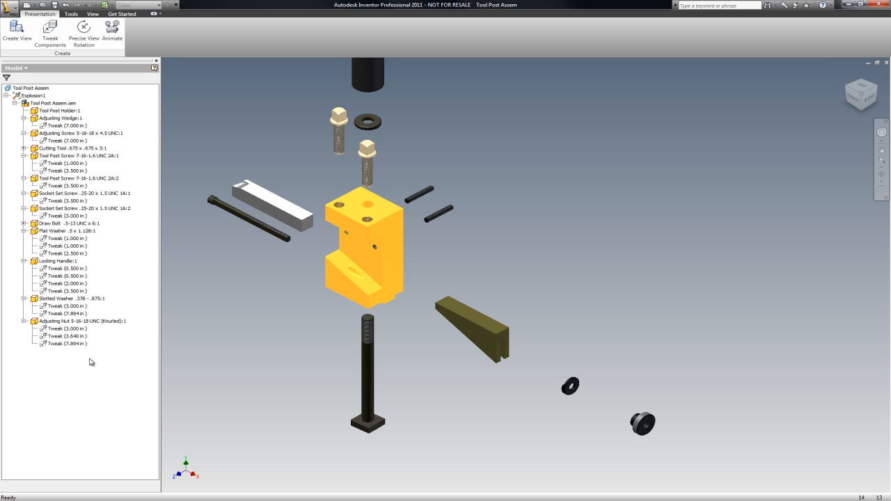
left_click(112, 31)
left_click(189, 73)
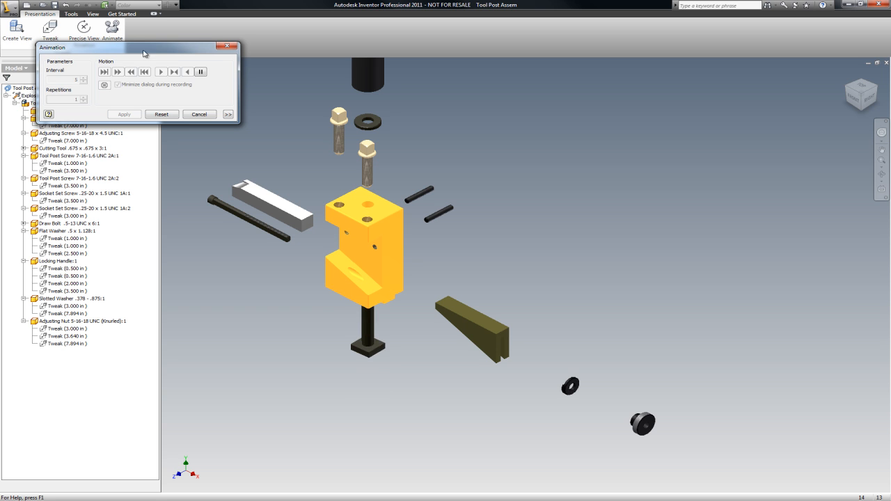
left_click(227, 46)
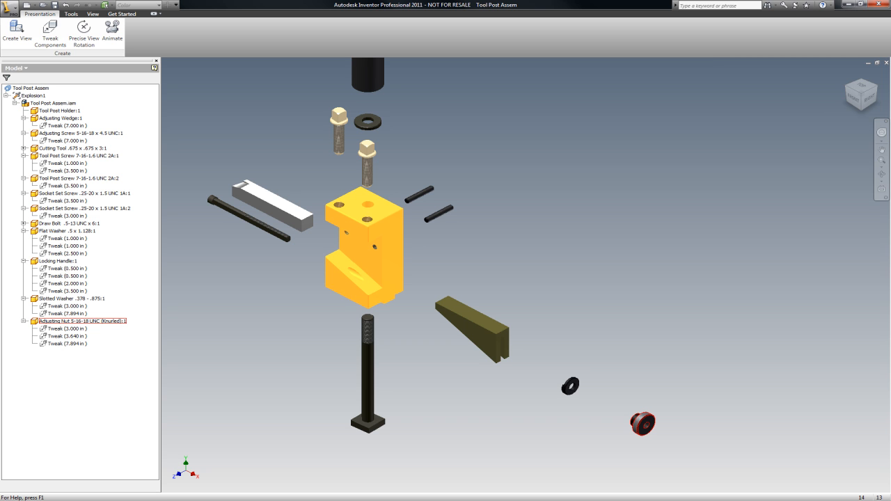
scroll(448, 284, "down", 3)
scroll(342, 177, "up", 3)
scroll(342, 177, "down", 2)
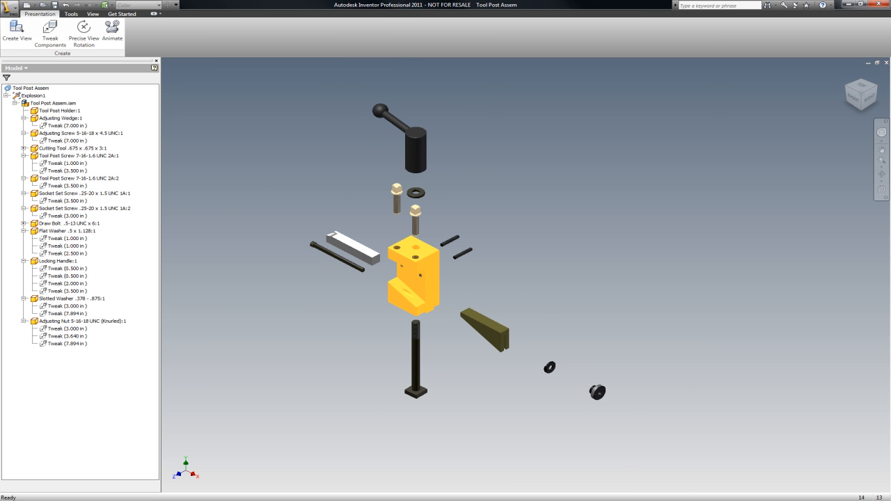